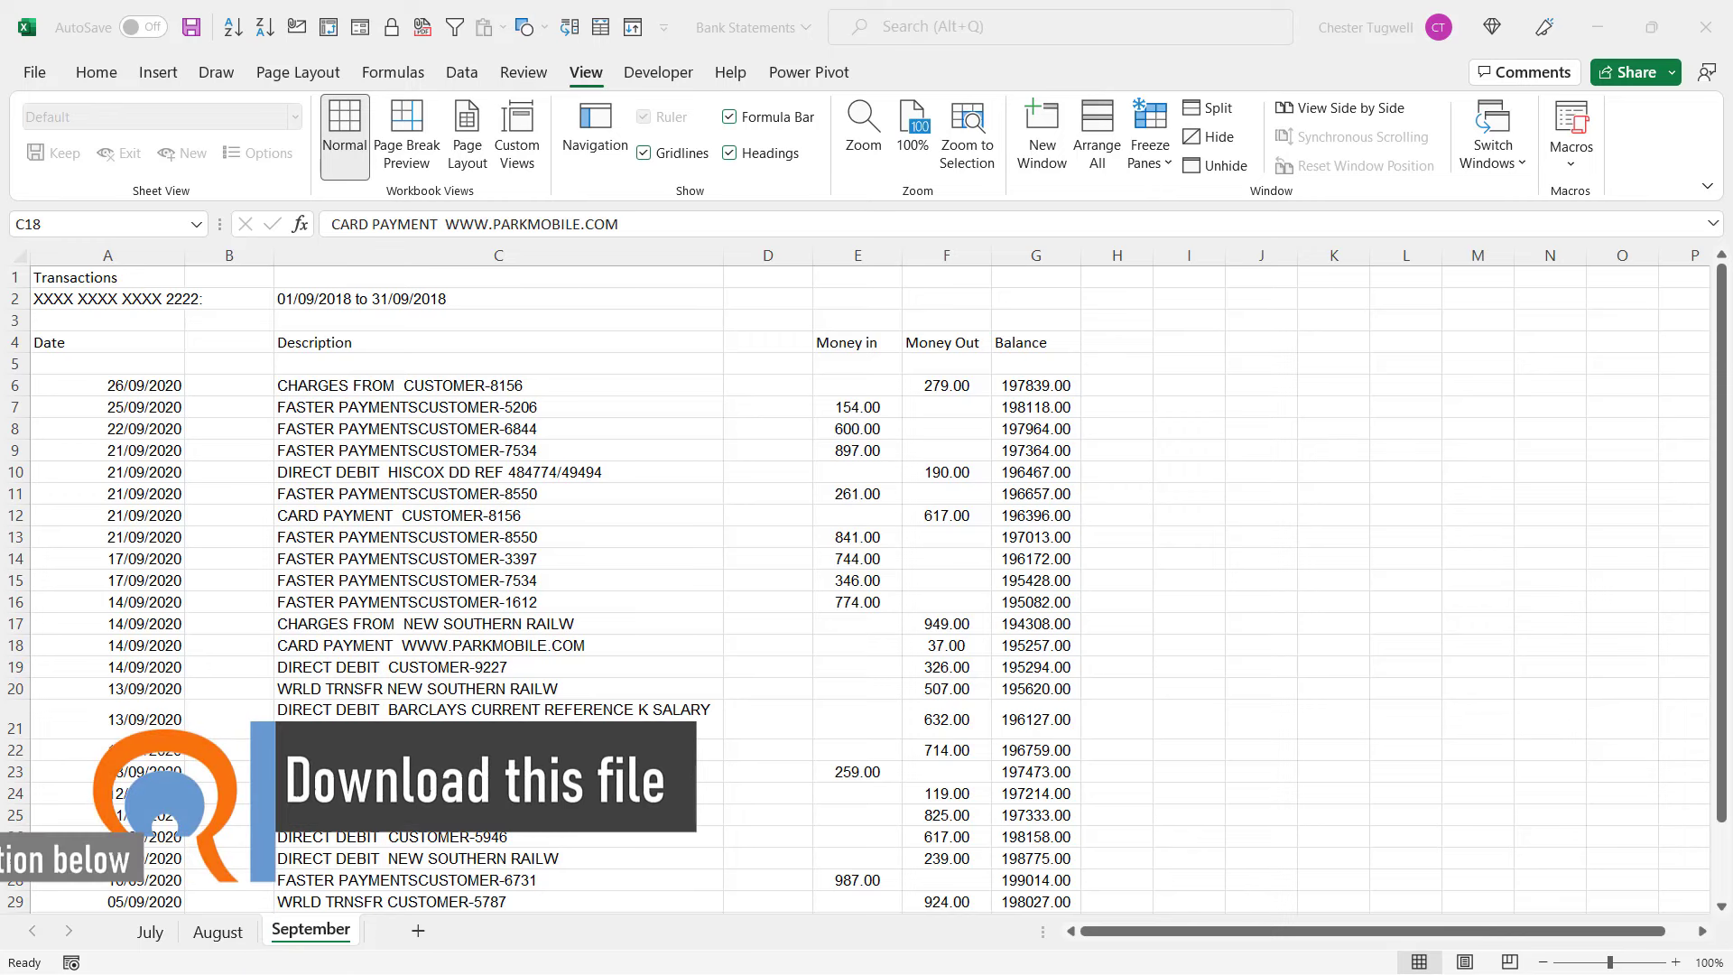
- Show the July transactions sheet, then bring up the list of open workbooks to switch between
left_click(147, 932)
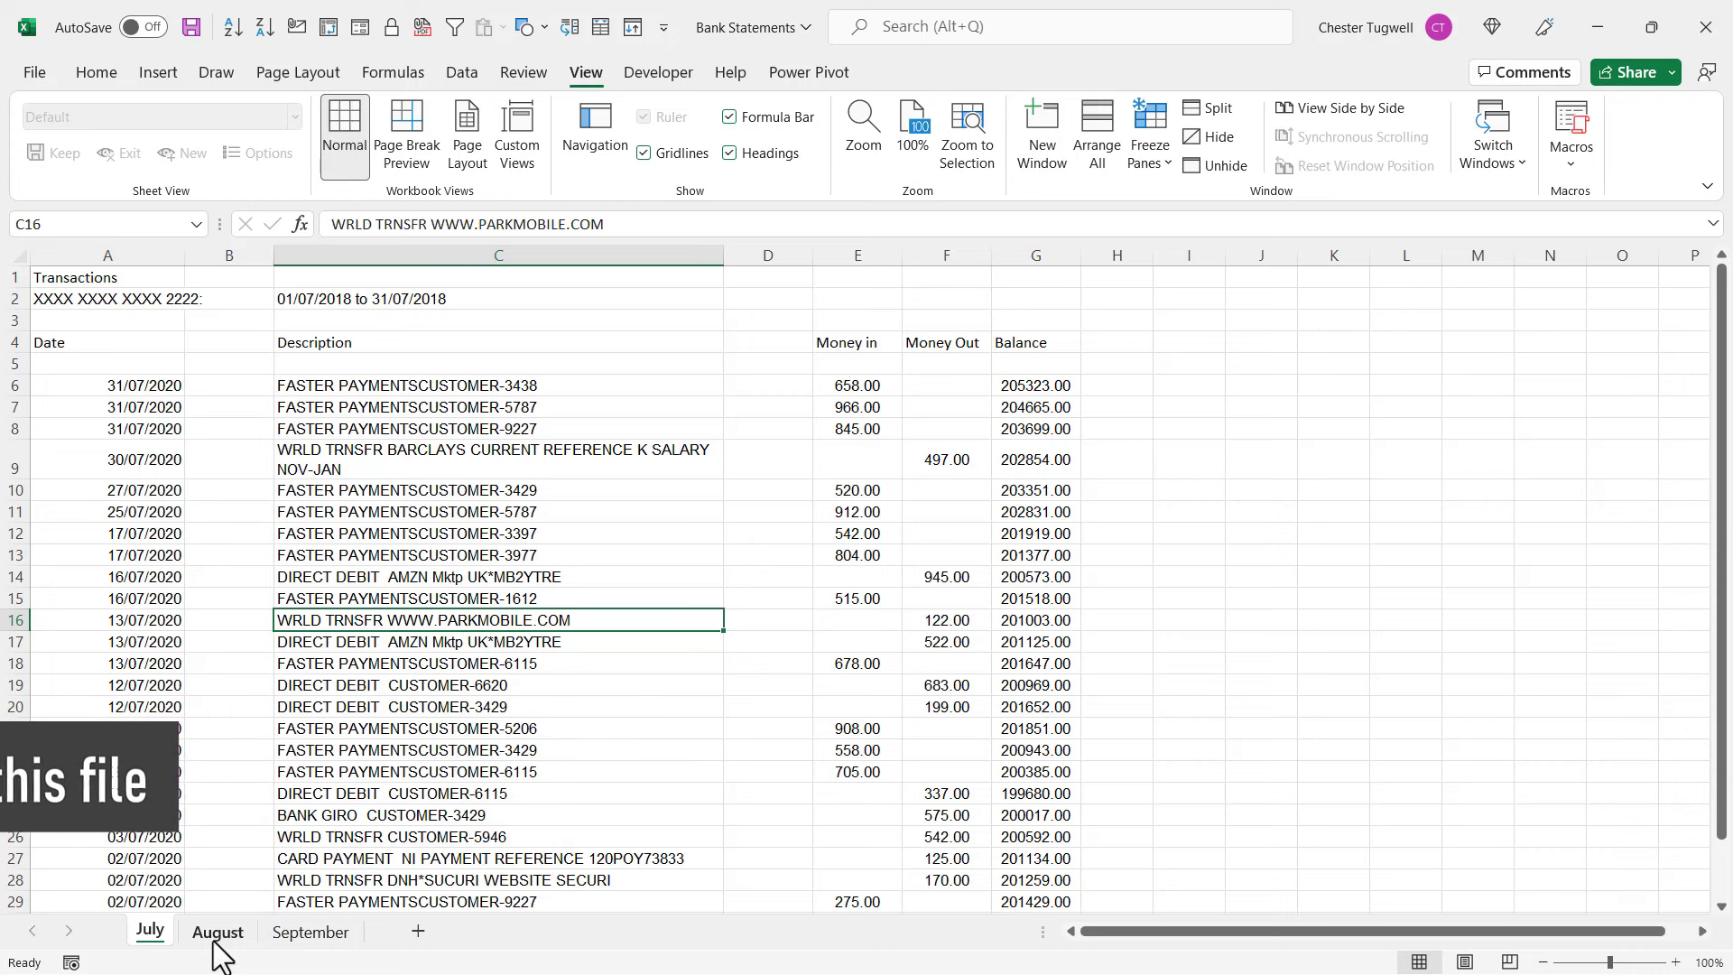
left_click(1483, 166)
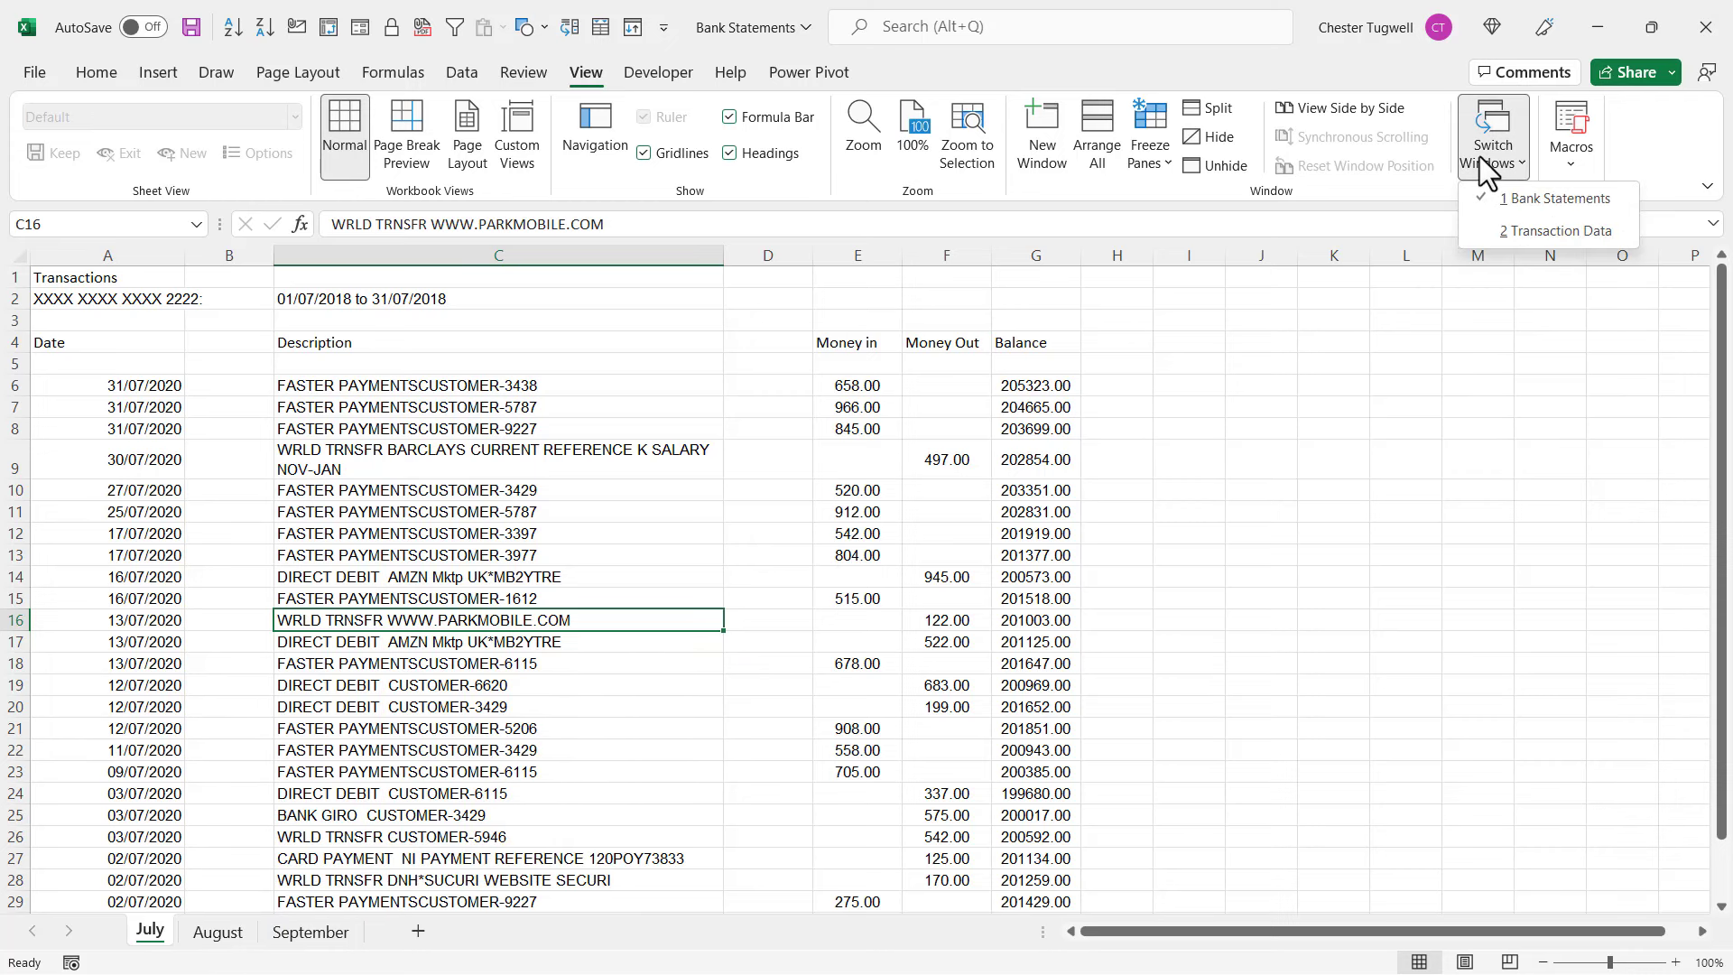
left_click(1528, 236)
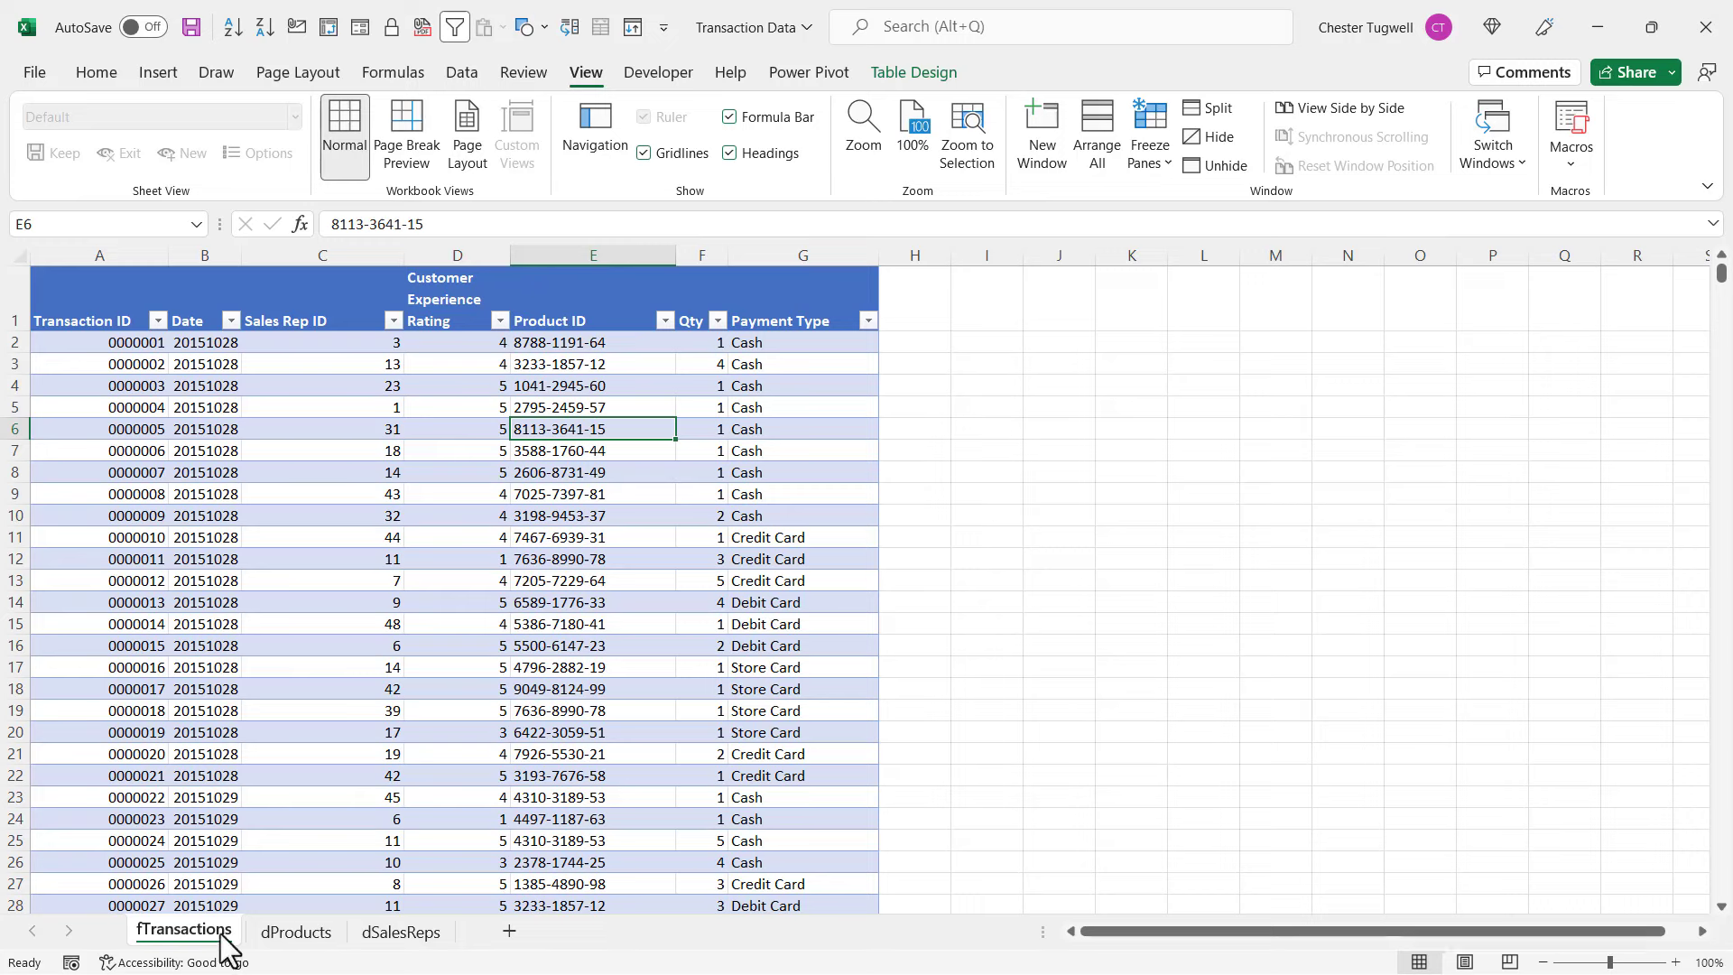
left_click(287, 935)
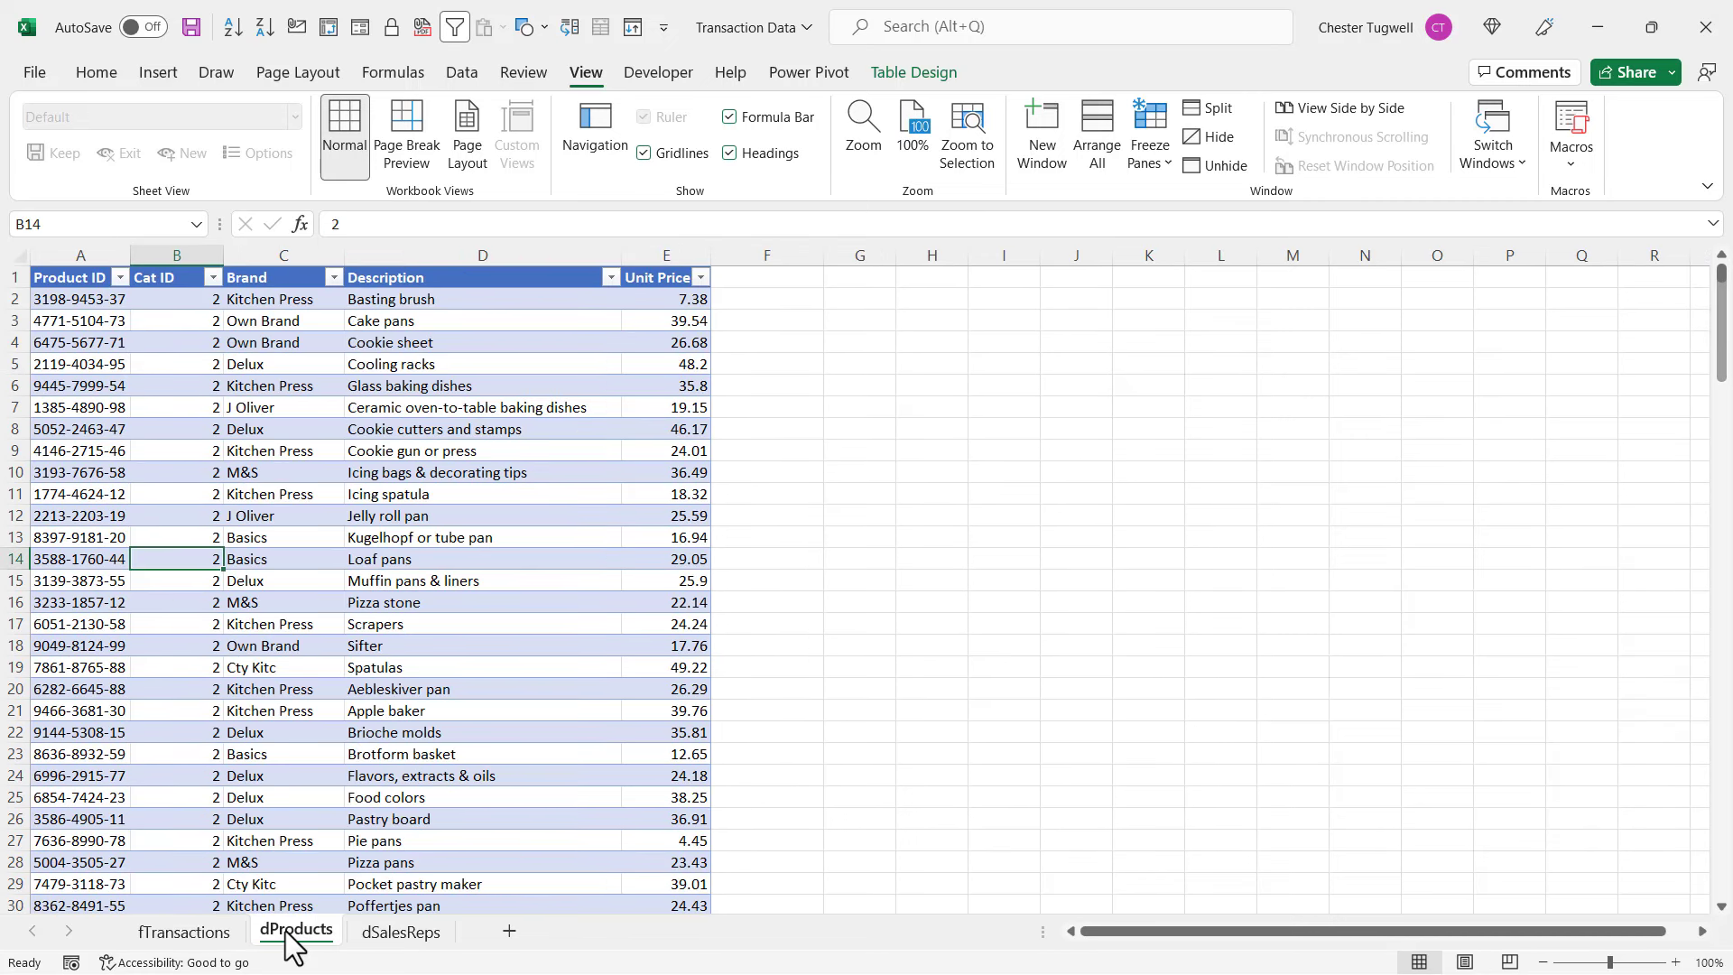
left_click(374, 936)
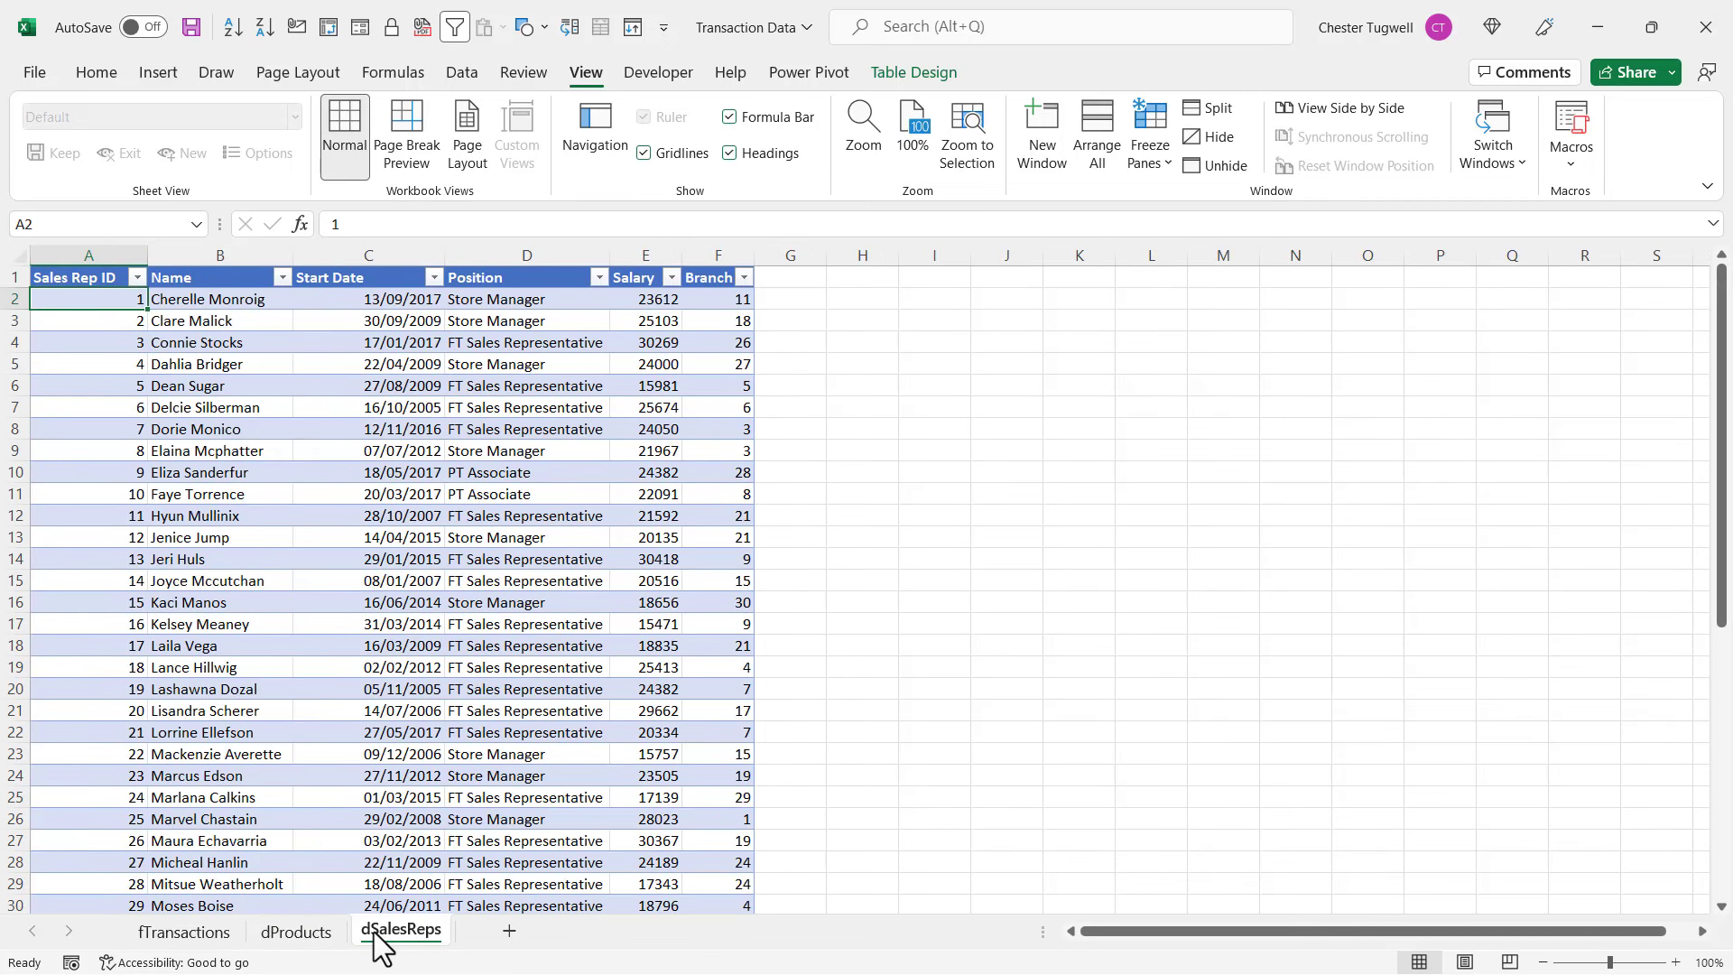
left_click(217, 942)
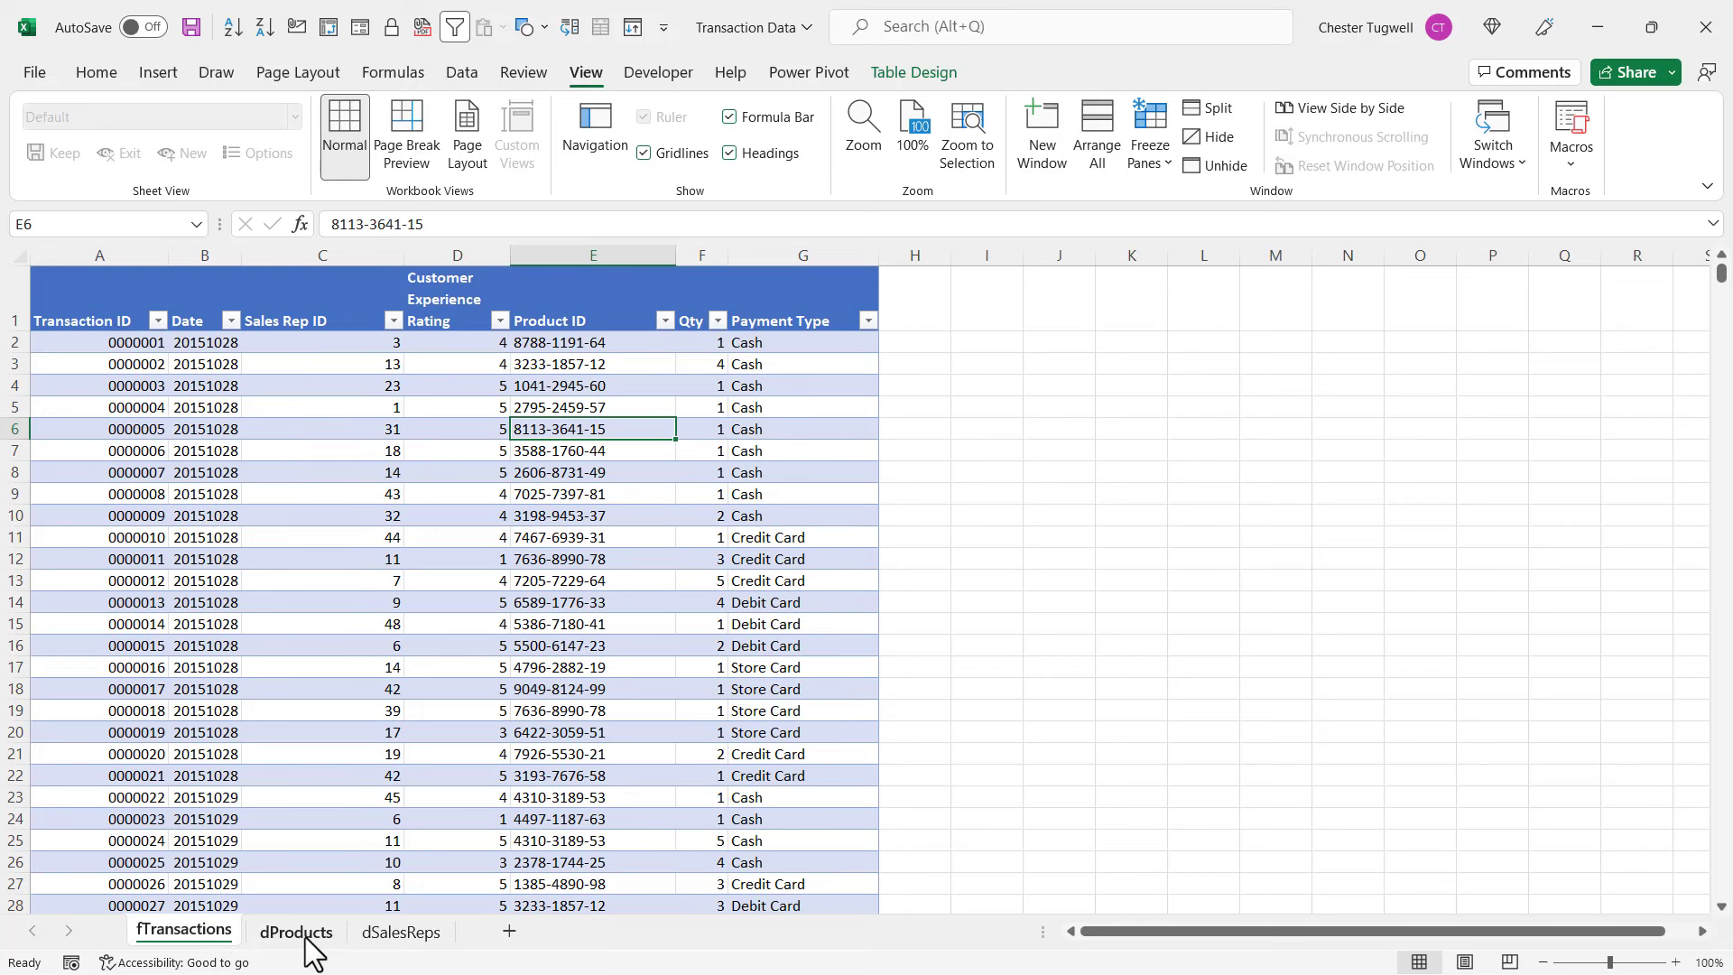
left_click(401, 938)
left_click(226, 934)
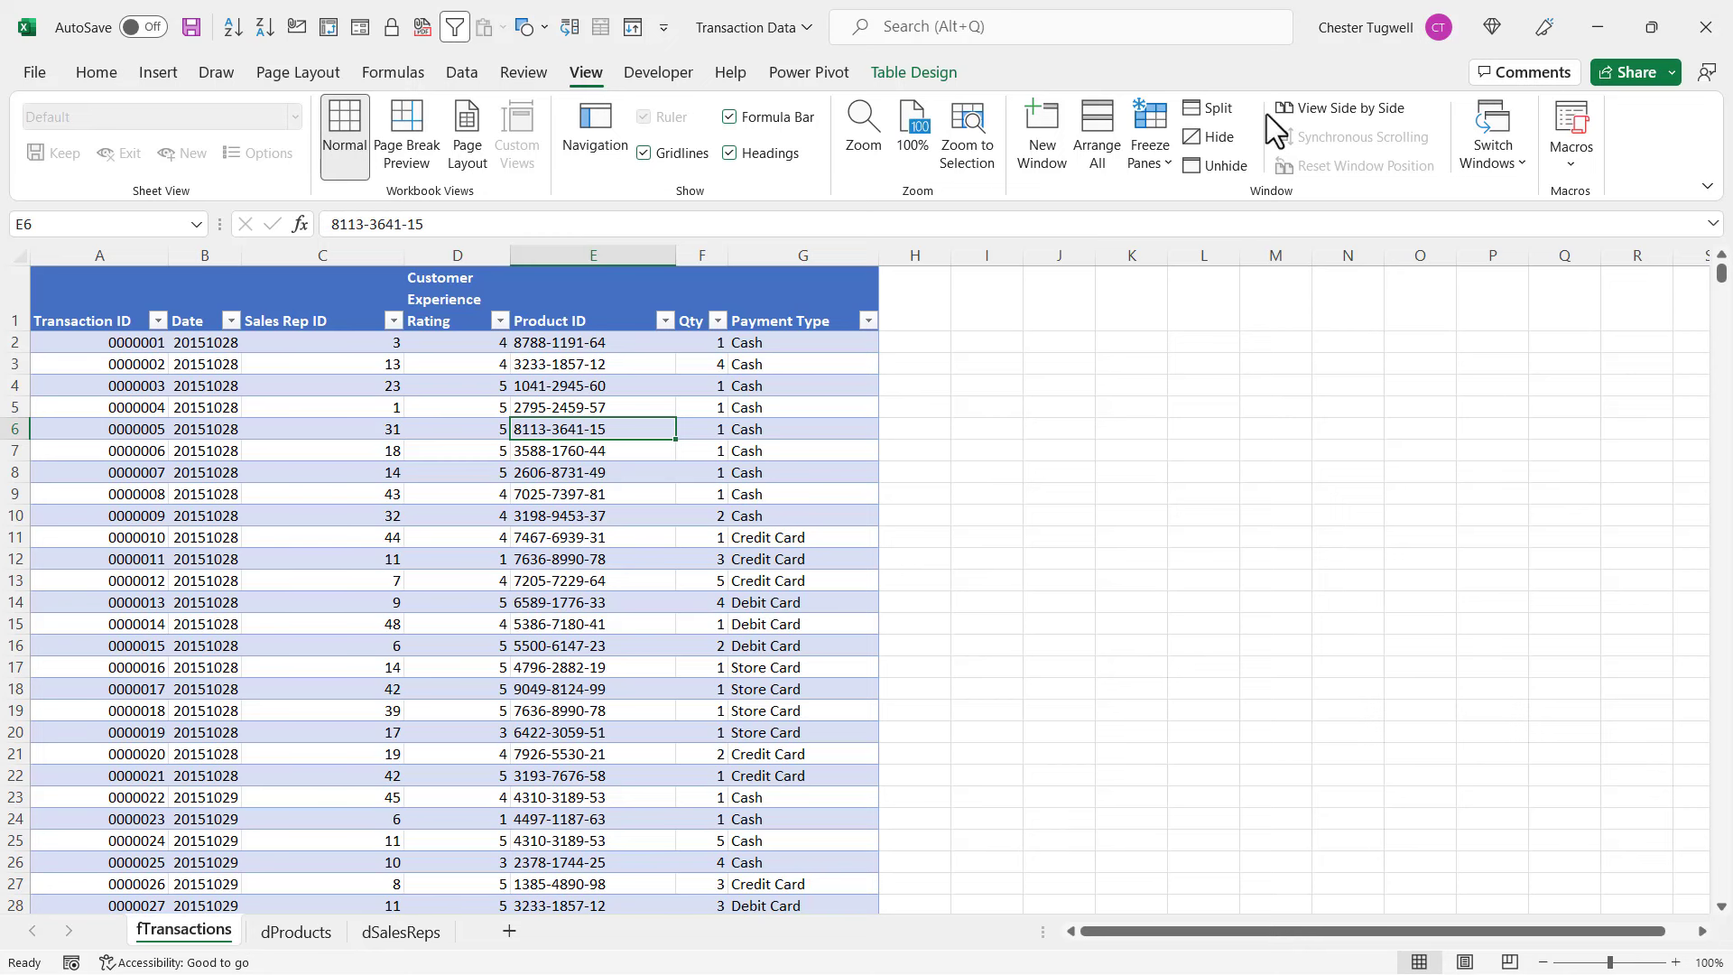
left_click(1507, 167)
- In Bank Statements, convert the July data A1:G32 into a table without a header row
left_click(1524, 199)
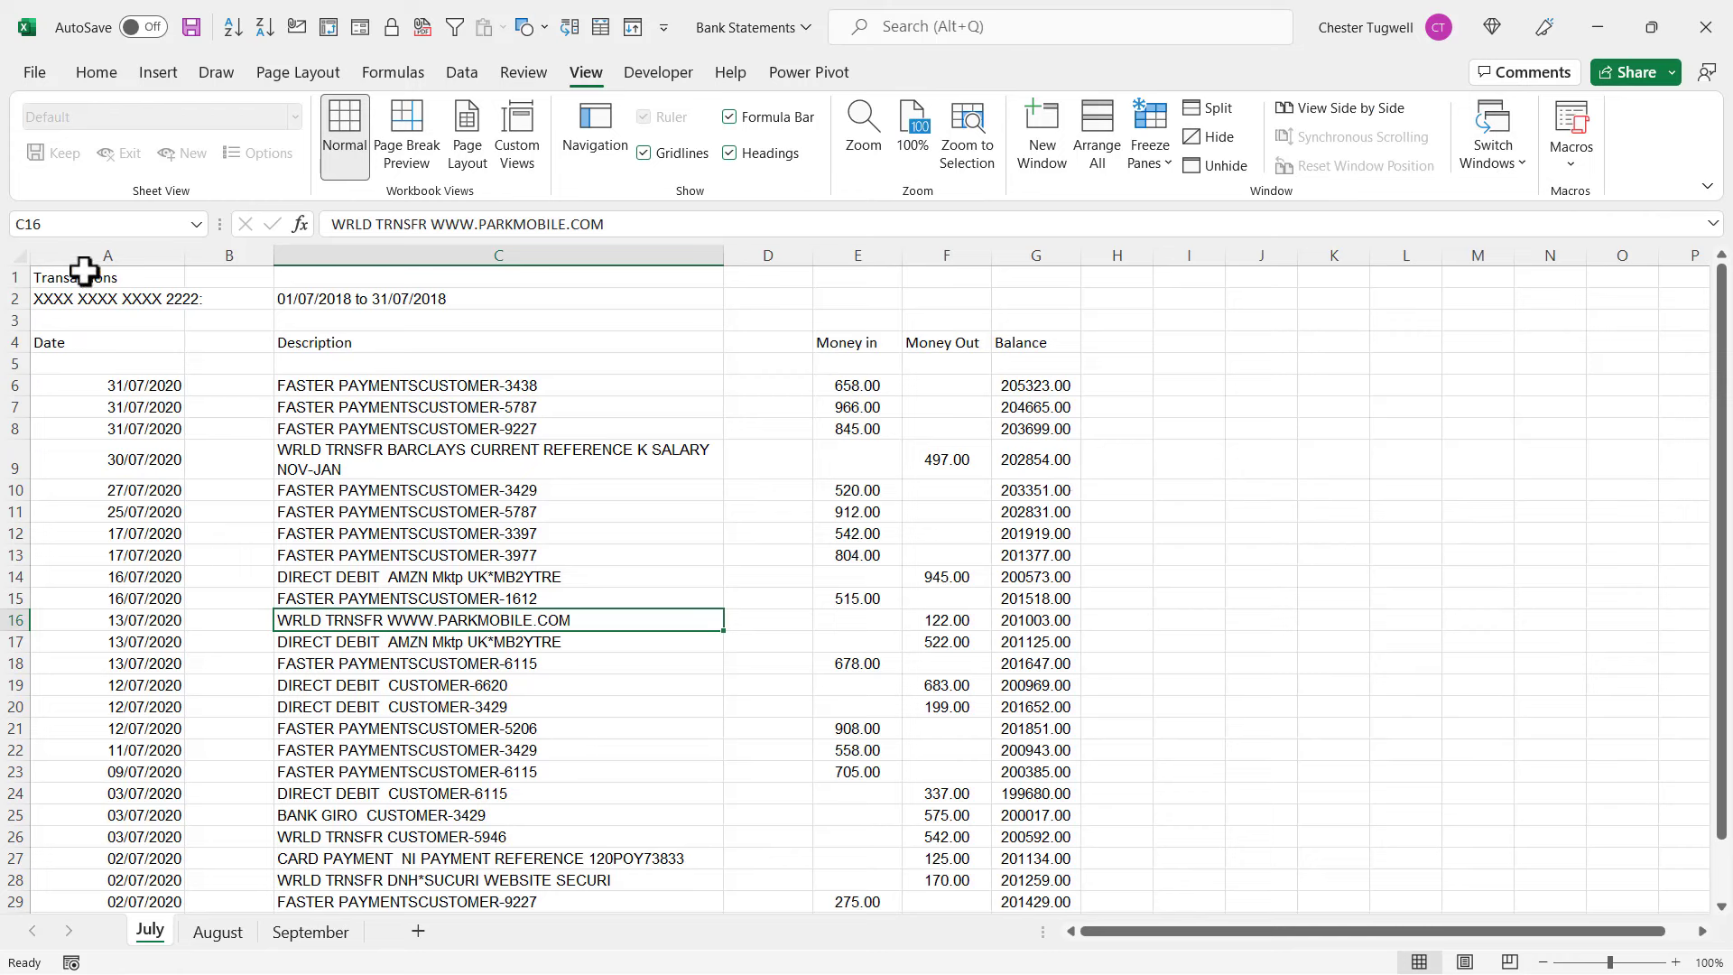
left_click_drag(85, 272, 1017, 861)
scroll(647, 600, "up", 2)
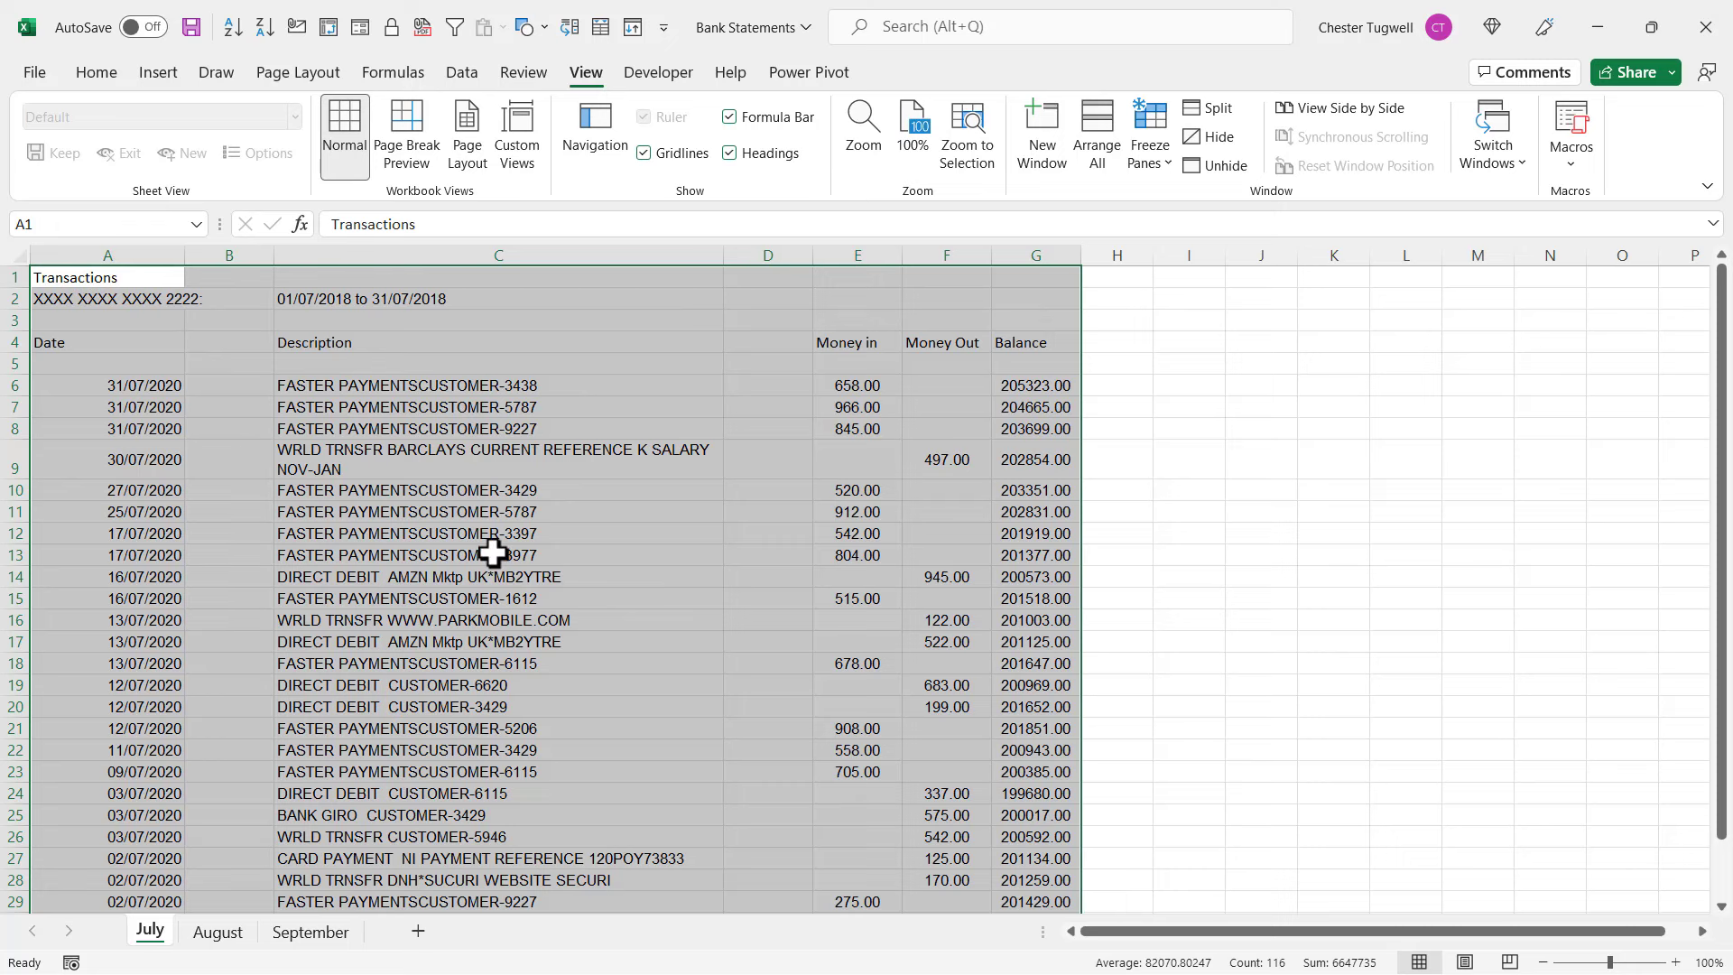
left_click(400, 535)
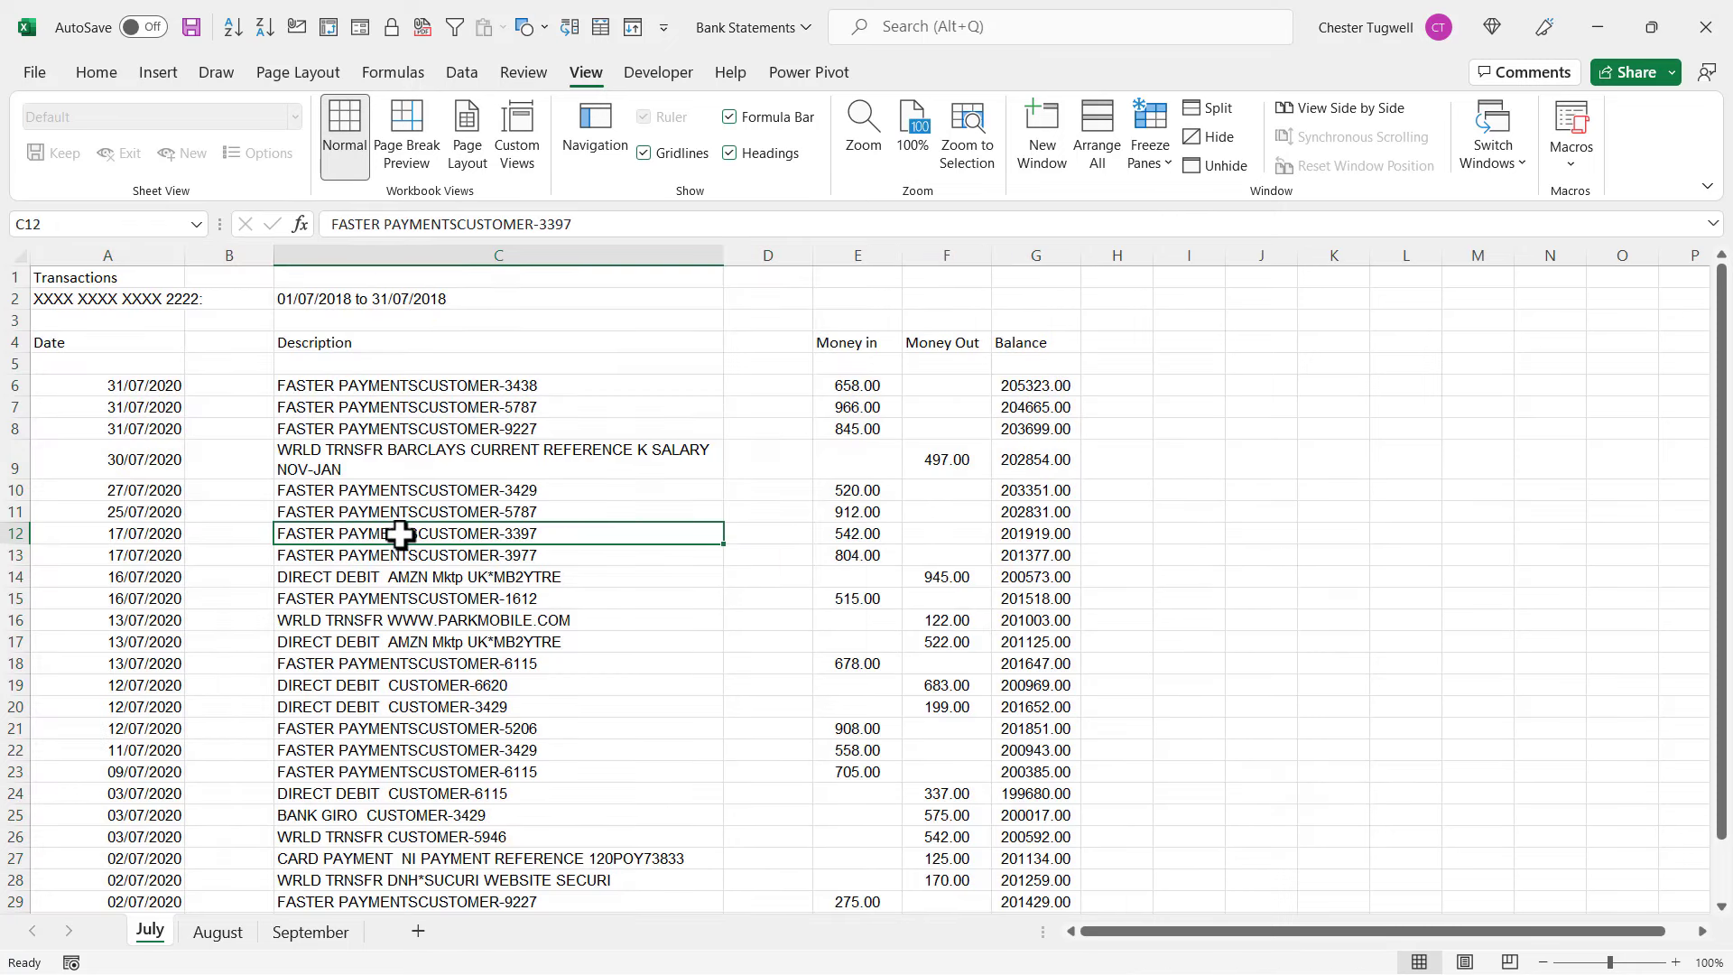
left_click_drag(109, 277, 1036, 878)
left_click(159, 74)
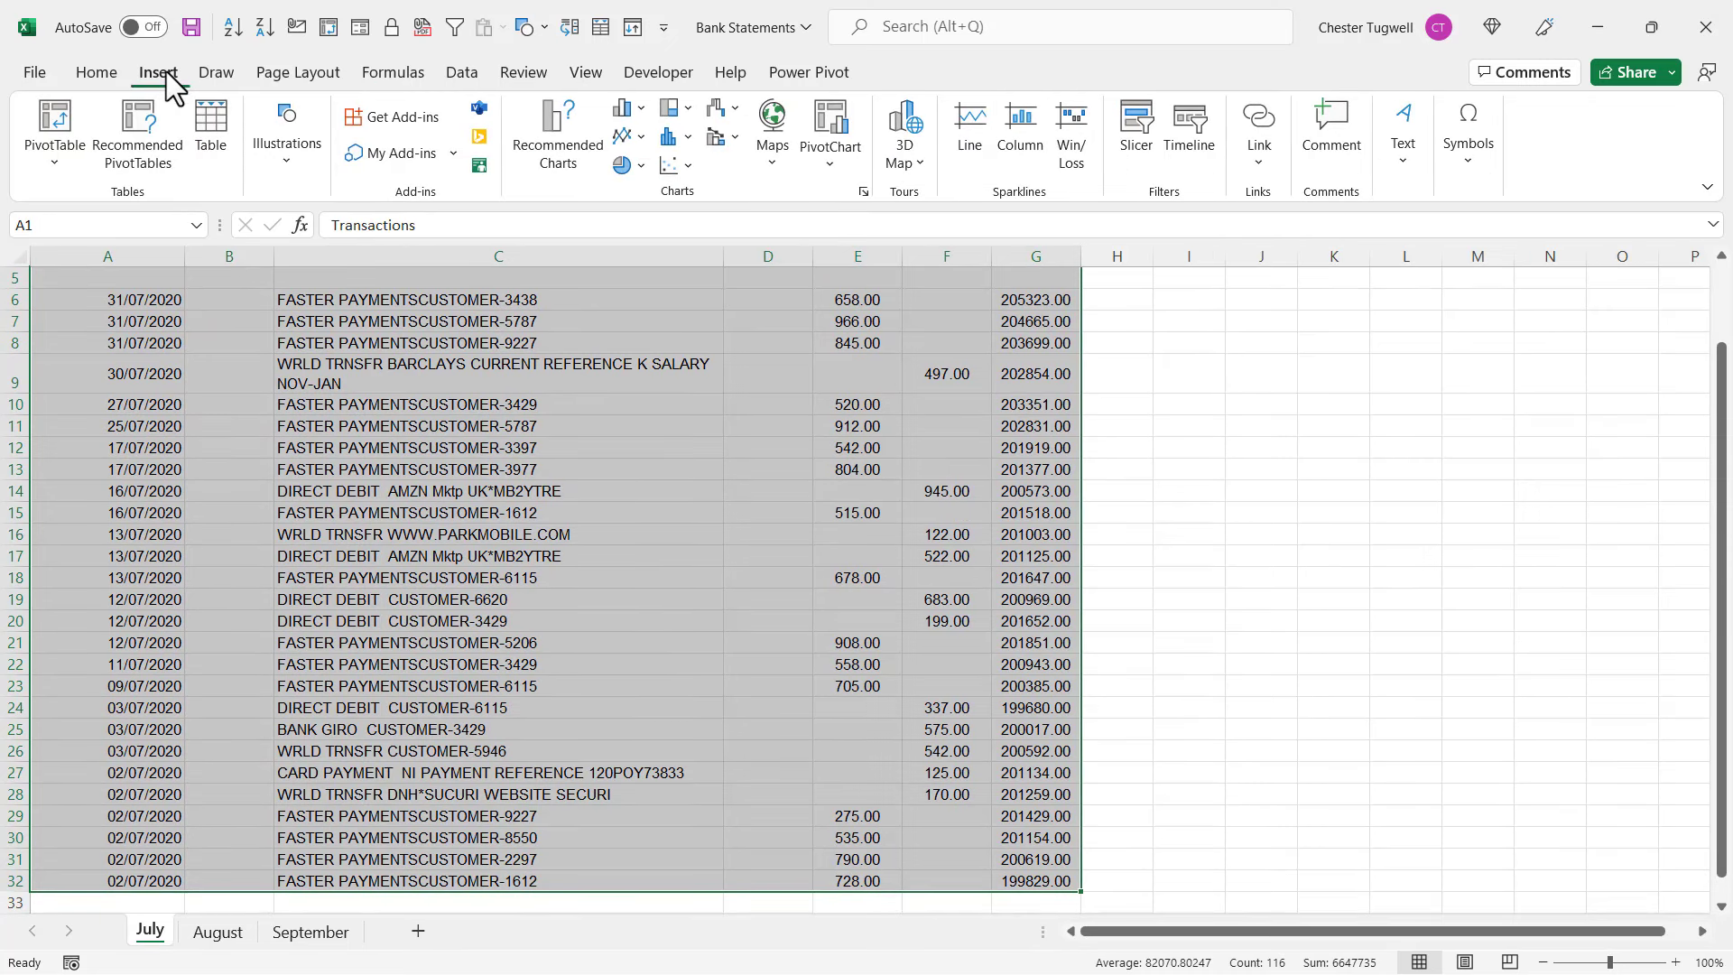
left_click(213, 121)
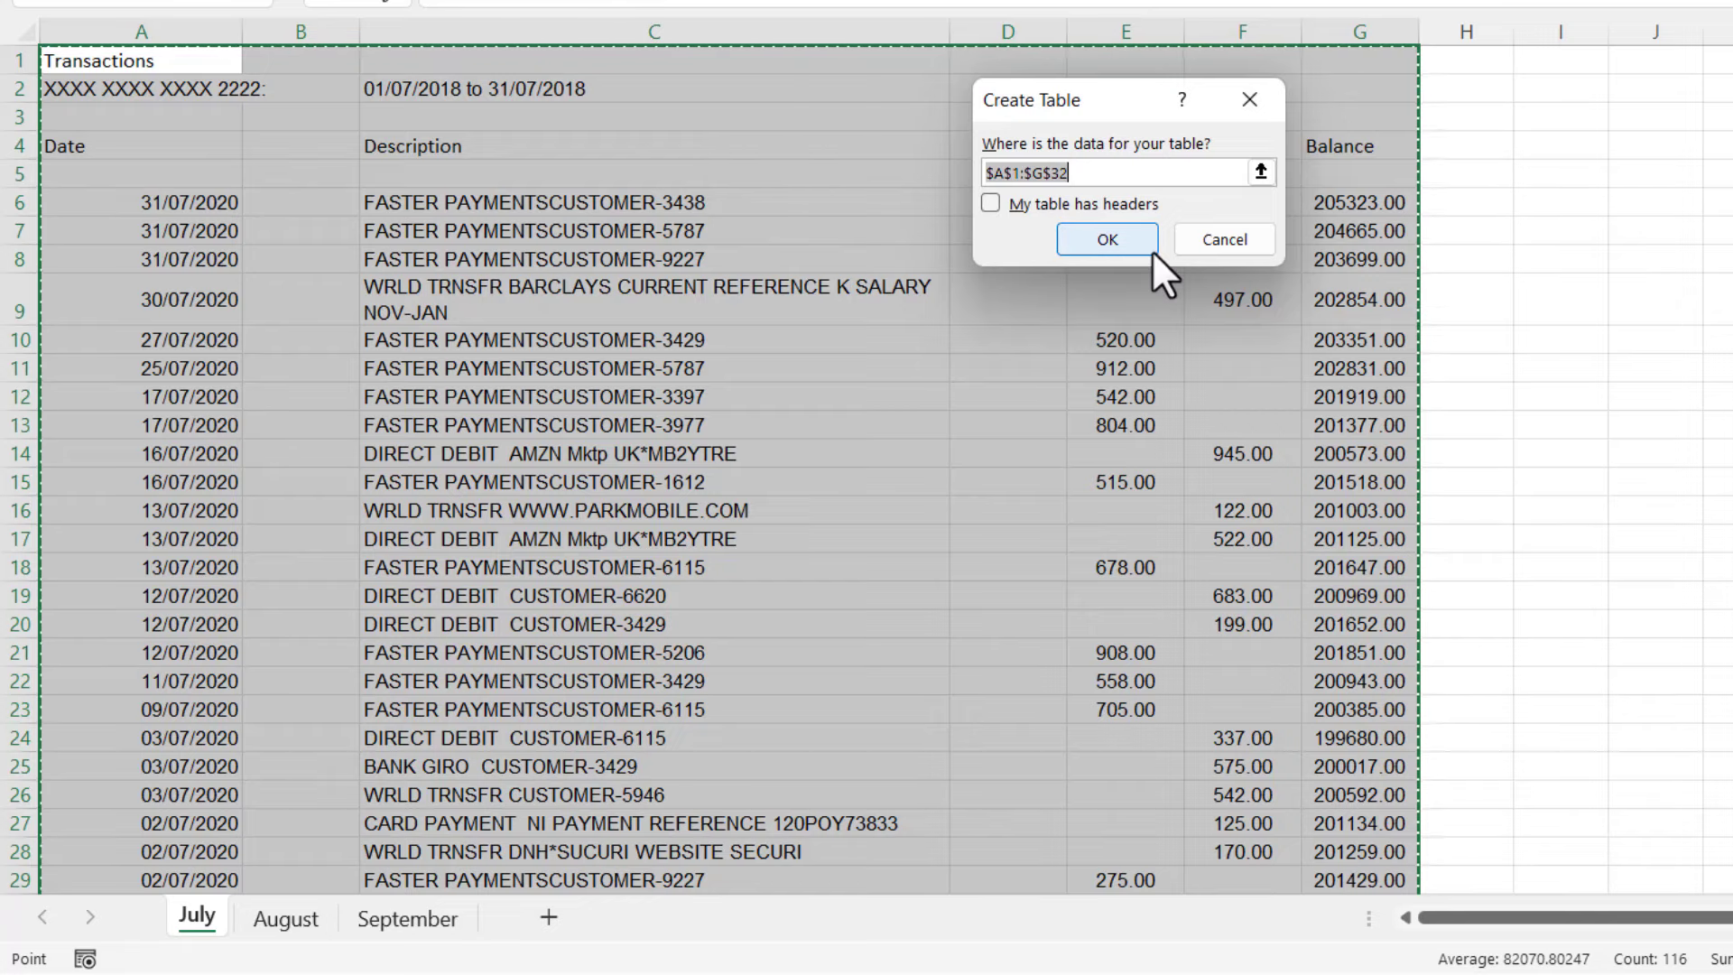
left_click(1127, 240)
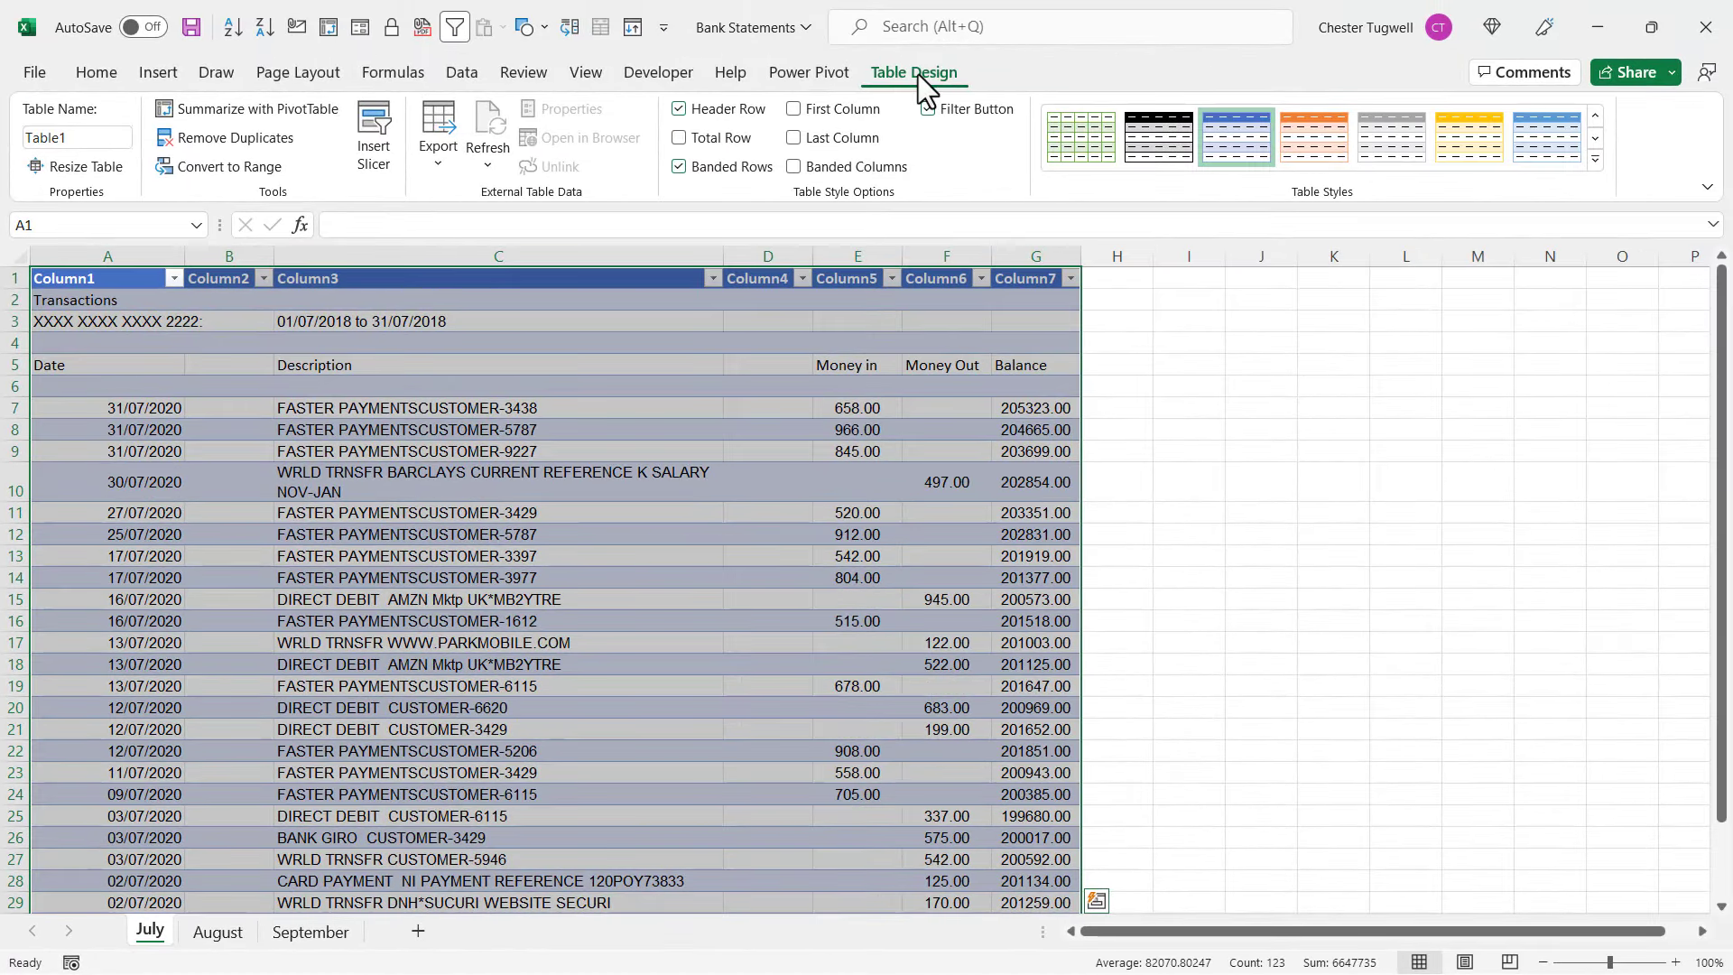
- Name the new table July
left_click(102, 136)
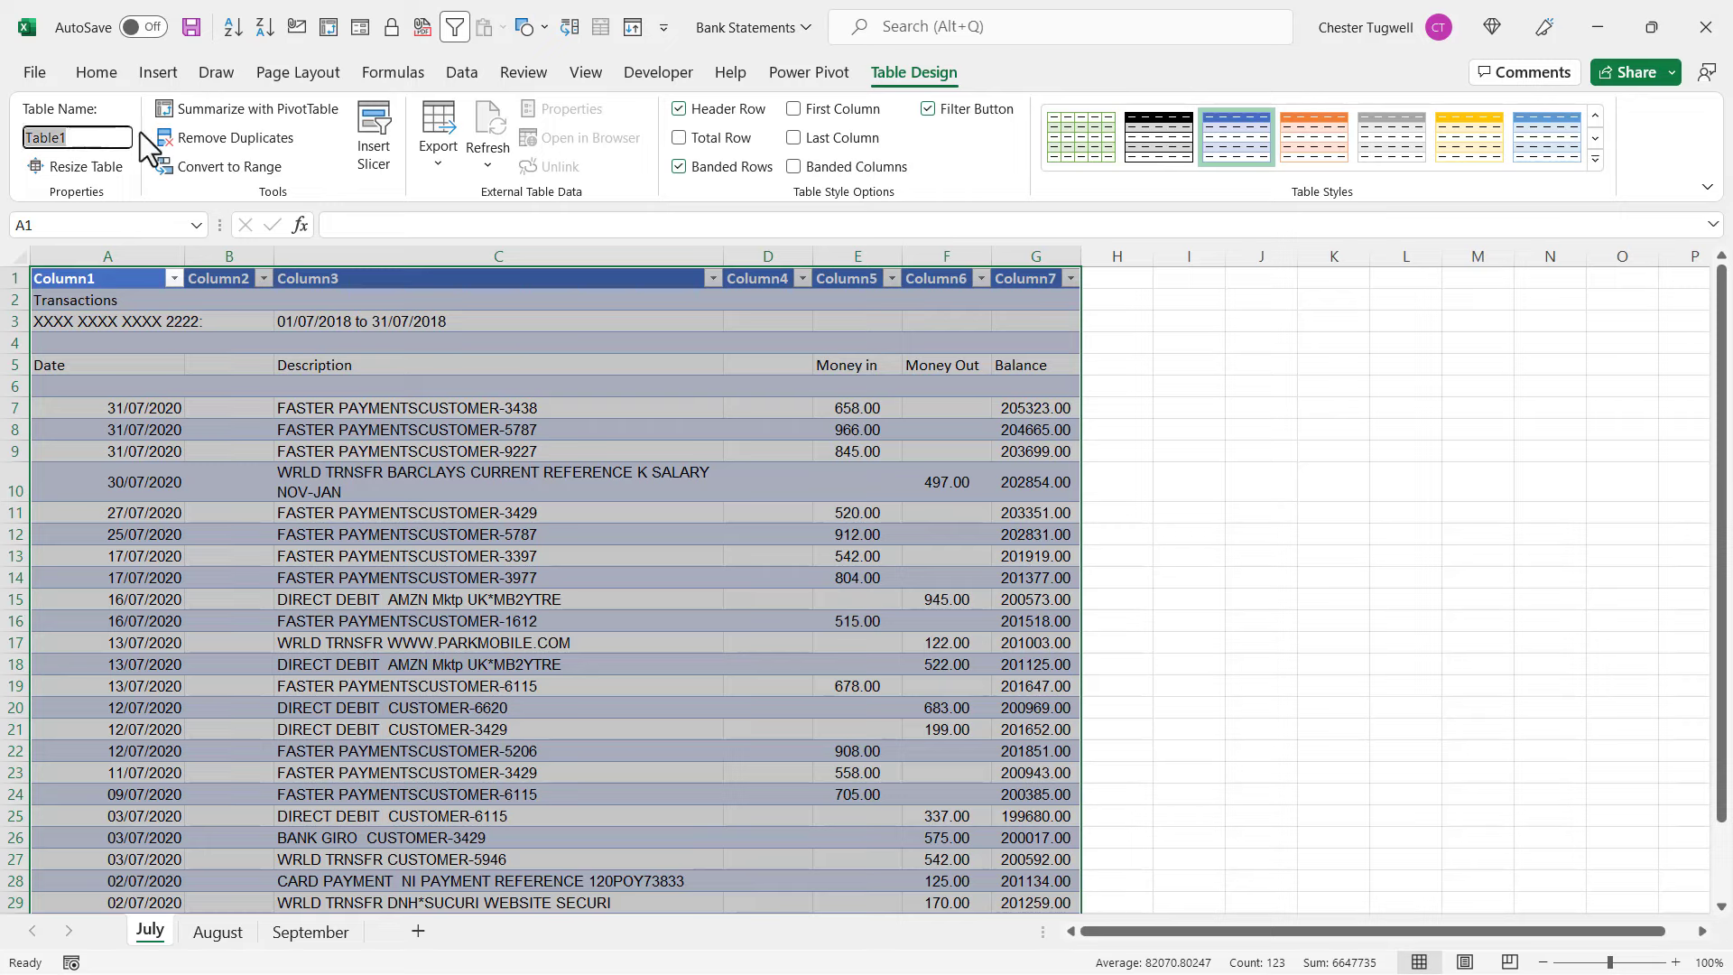
type("July")
key("Return")
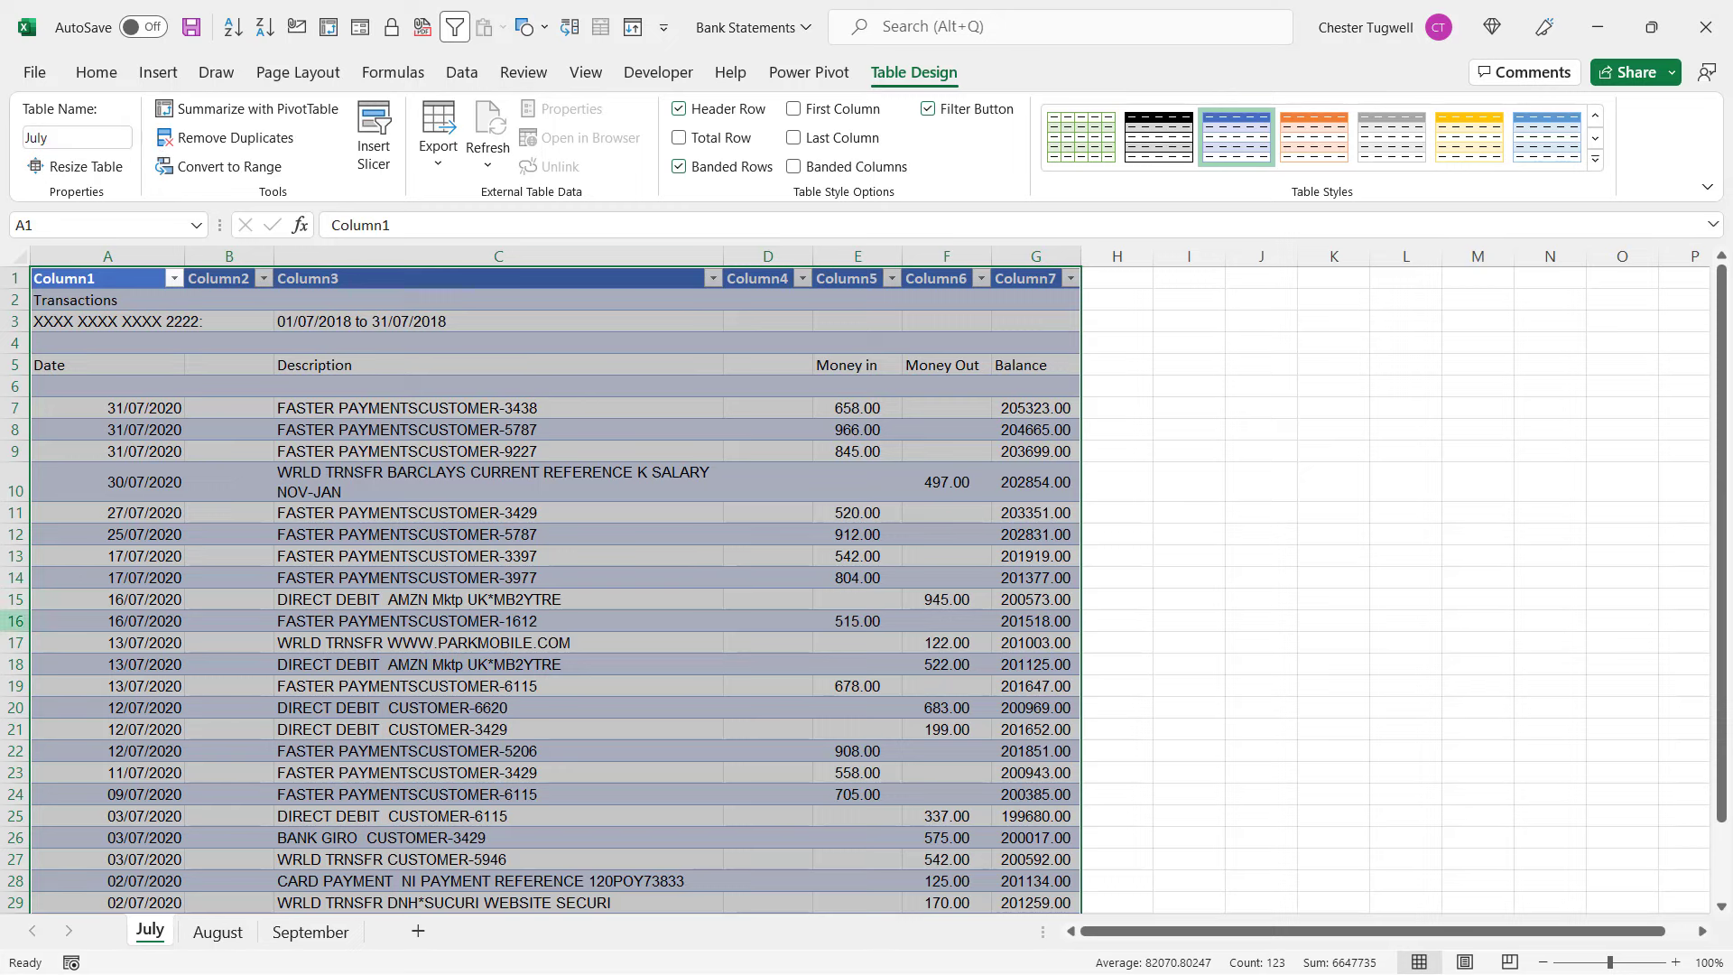
- Turn the August and September data into headerless tables, naming the September table 'September'
left_click(218, 932)
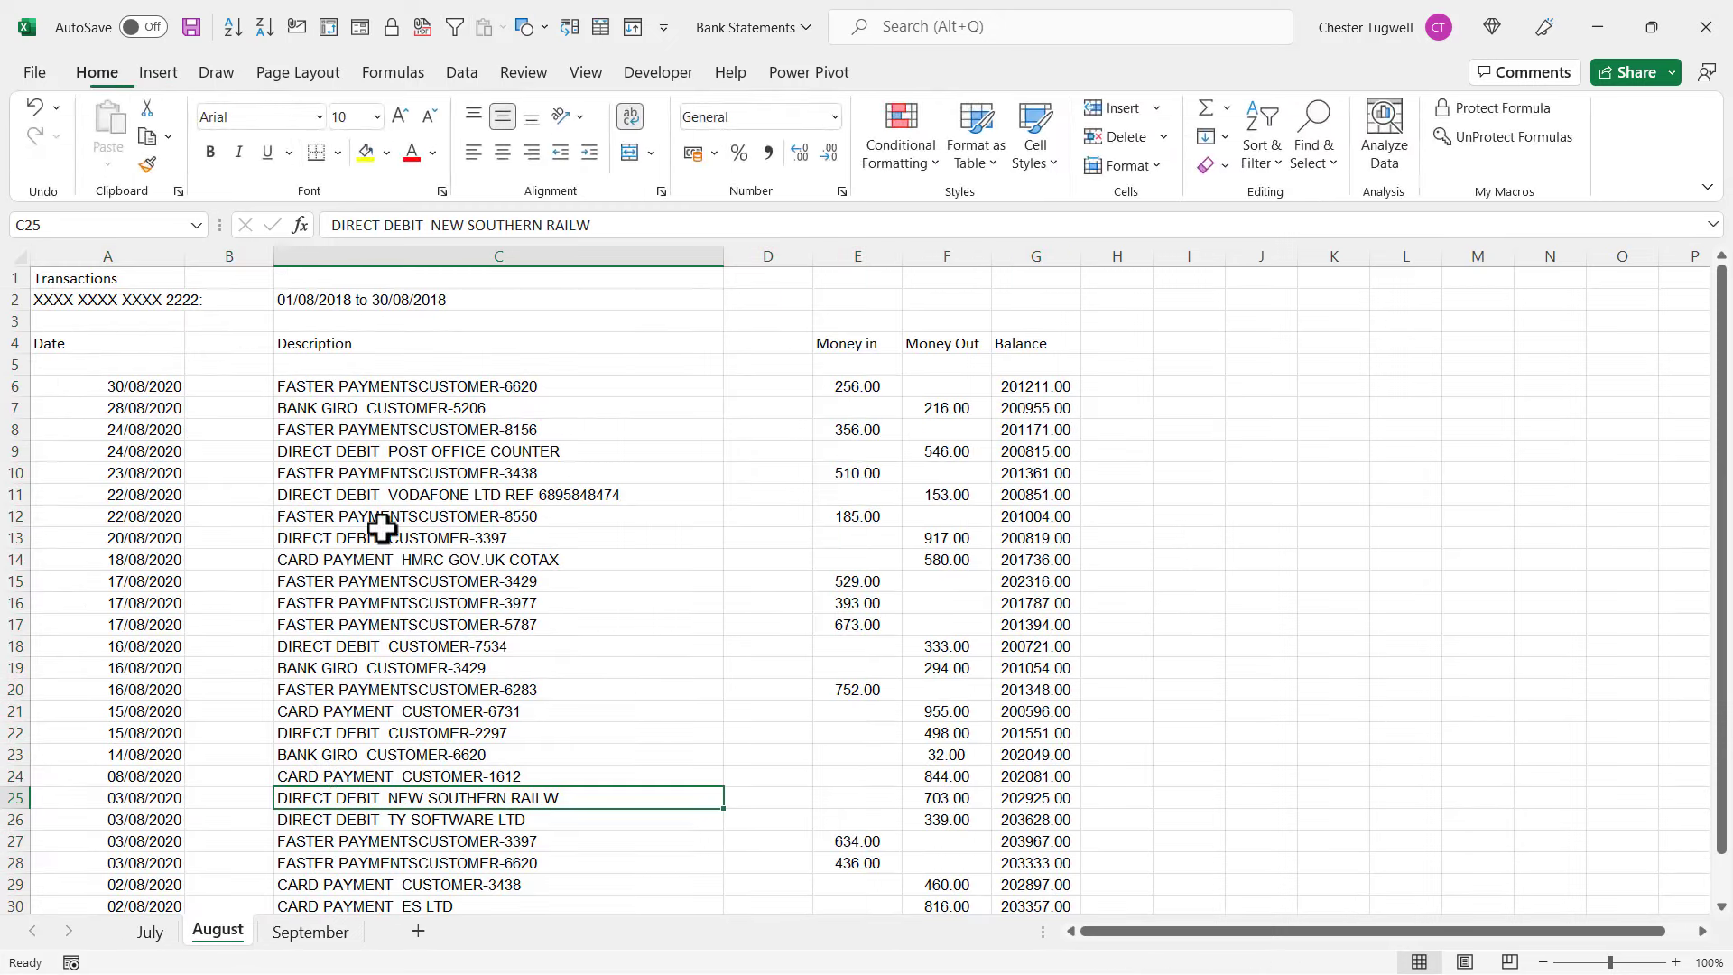
left_click(158, 73)
left_click_drag(72, 278, 1031, 532)
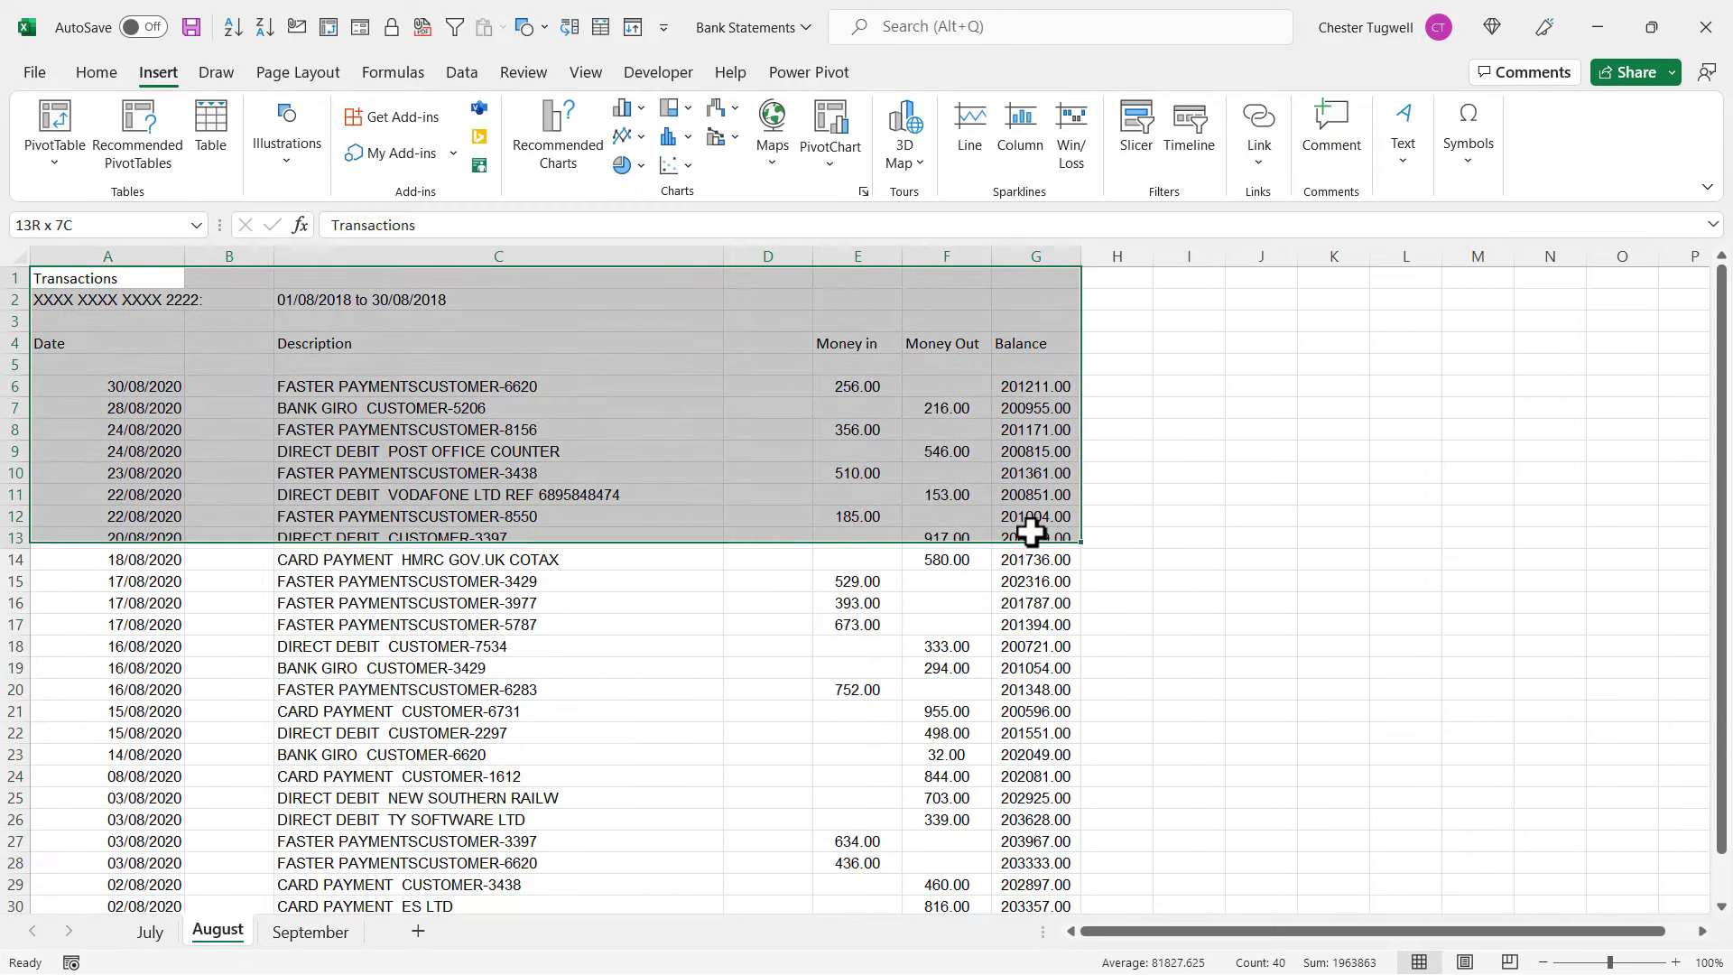
left_click(311, 931)
left_click(210, 126)
key("Return")
double_click(76, 136)
type("September")
key("Return")
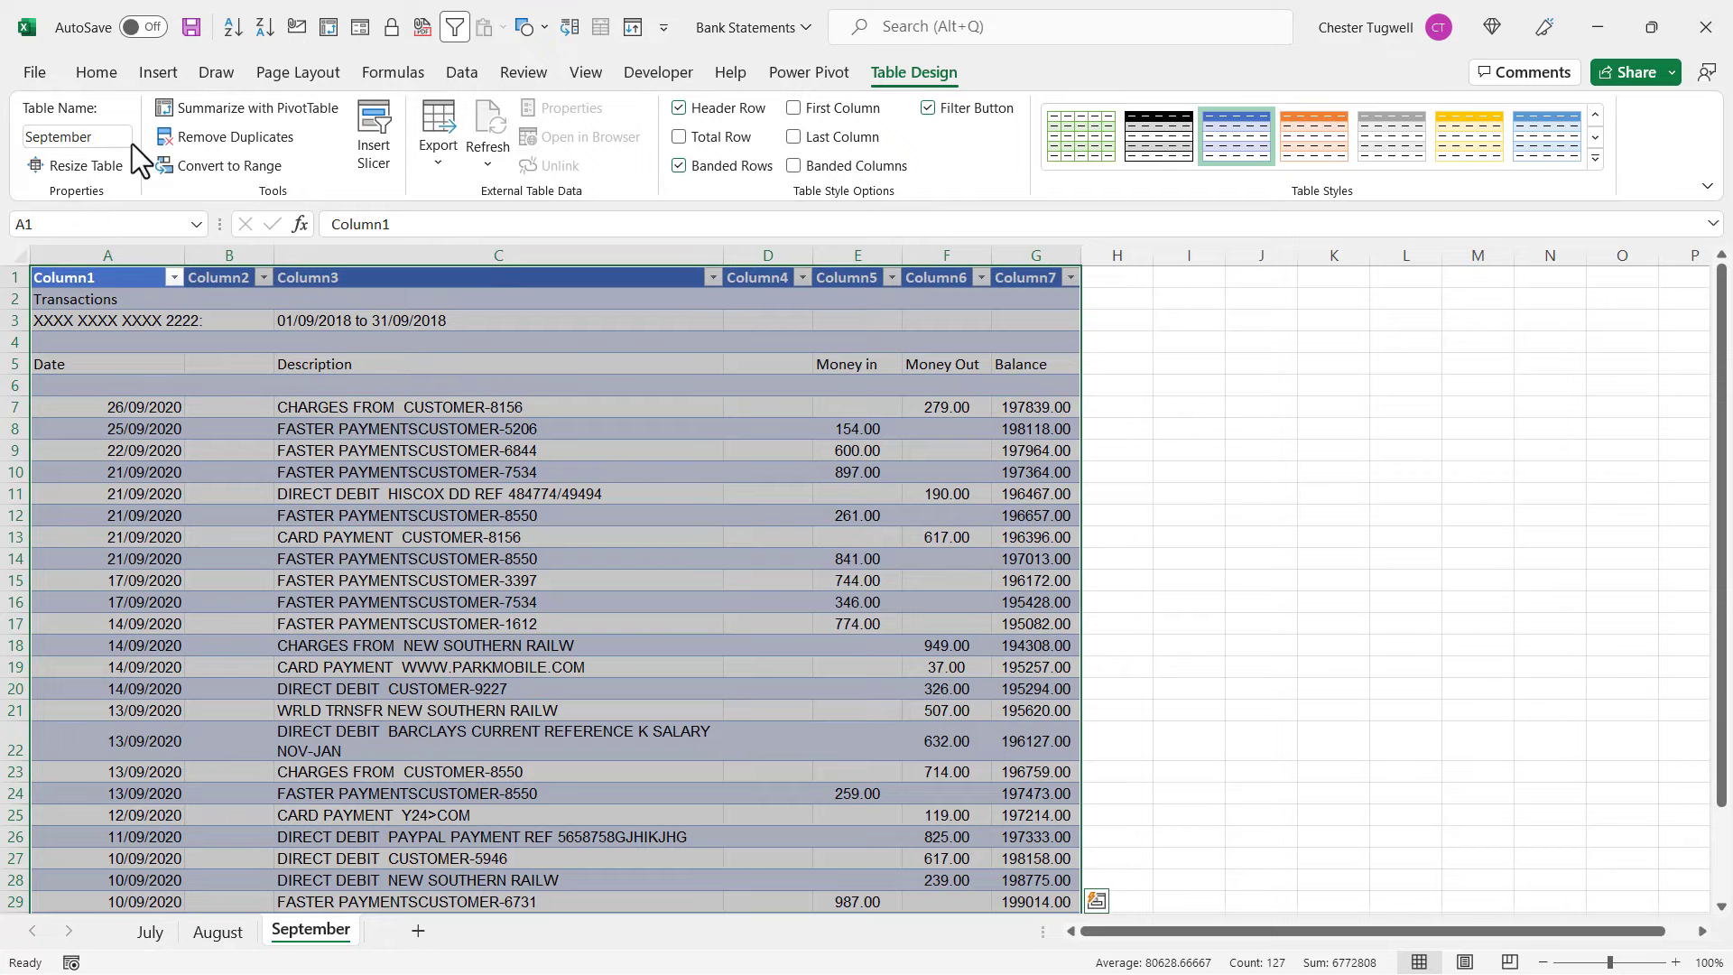
- Create a blank query with =Excel.CurrentWorkbook() and expand all columns of its Content tables
left_click(461, 74)
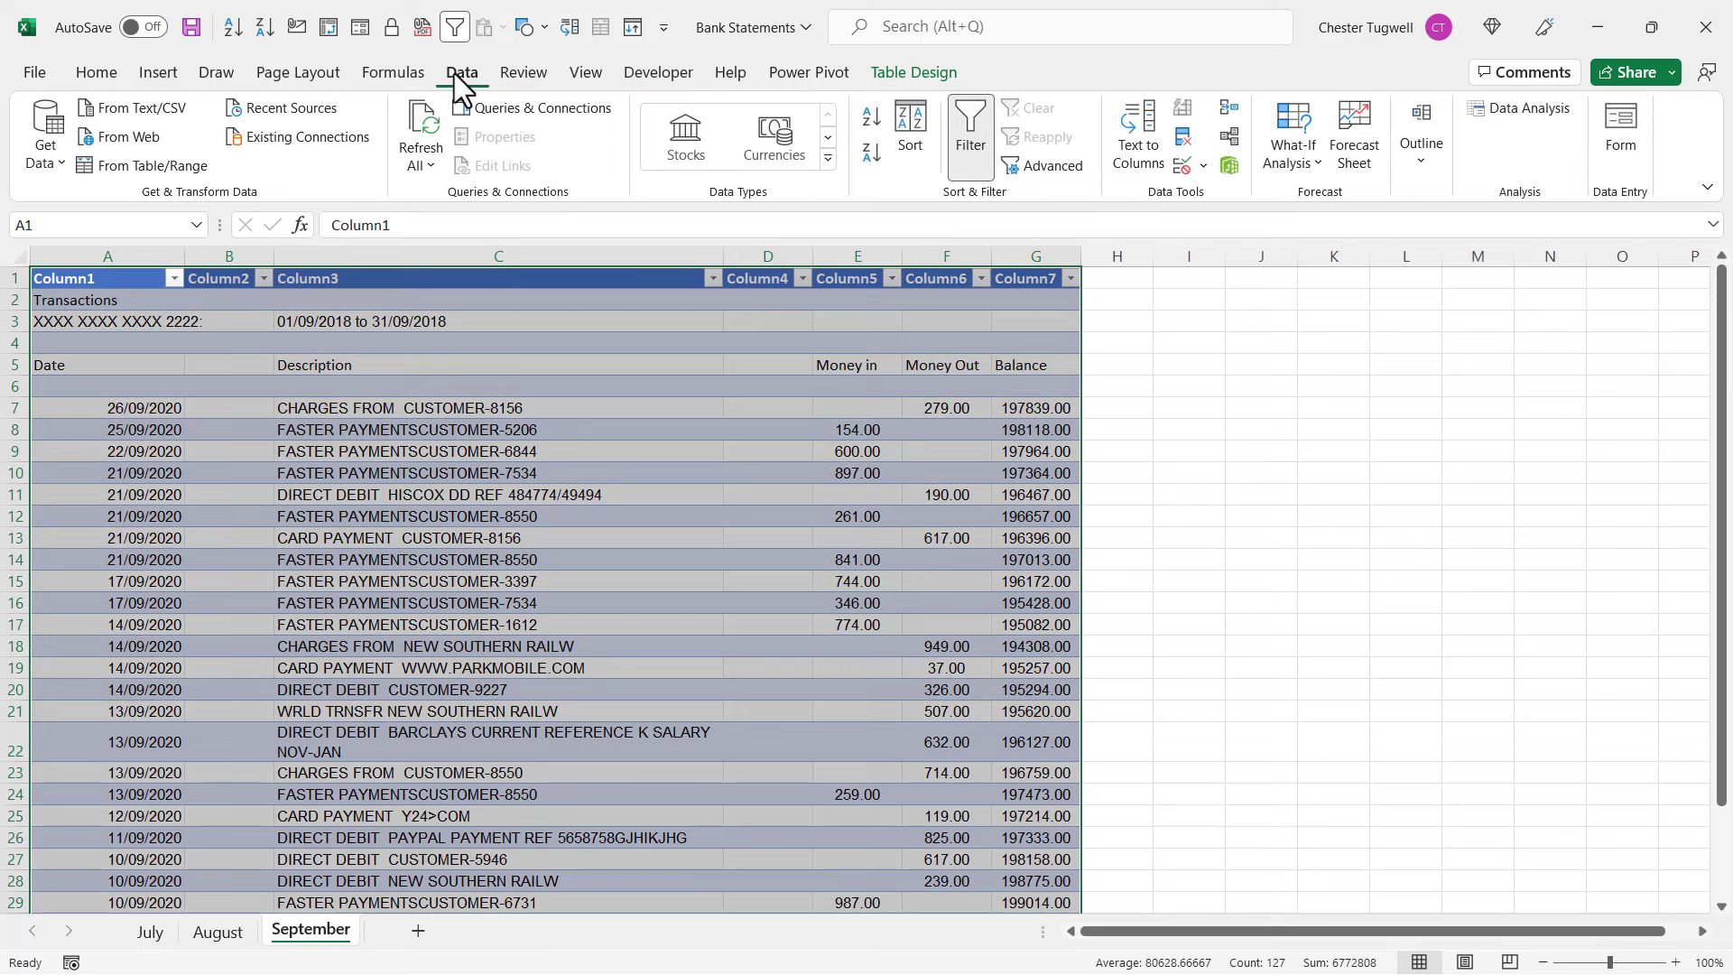
left_click(46, 152)
mouse_move(127, 459)
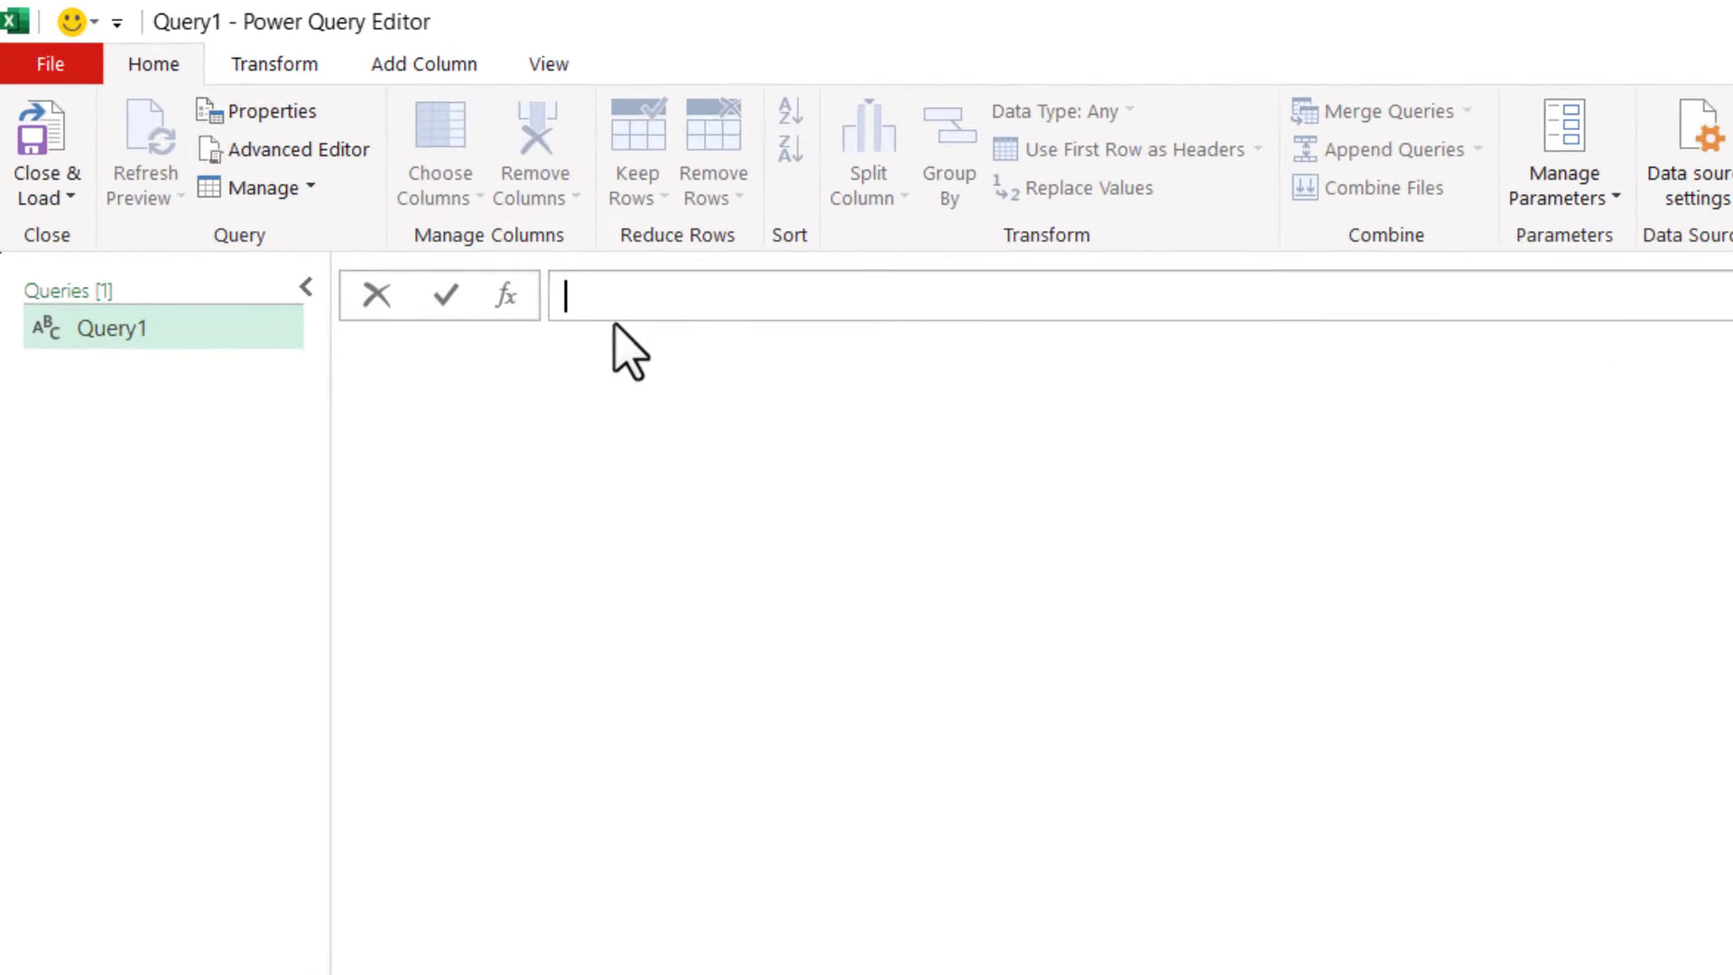
type("=Excel.CurrentWorkbook")
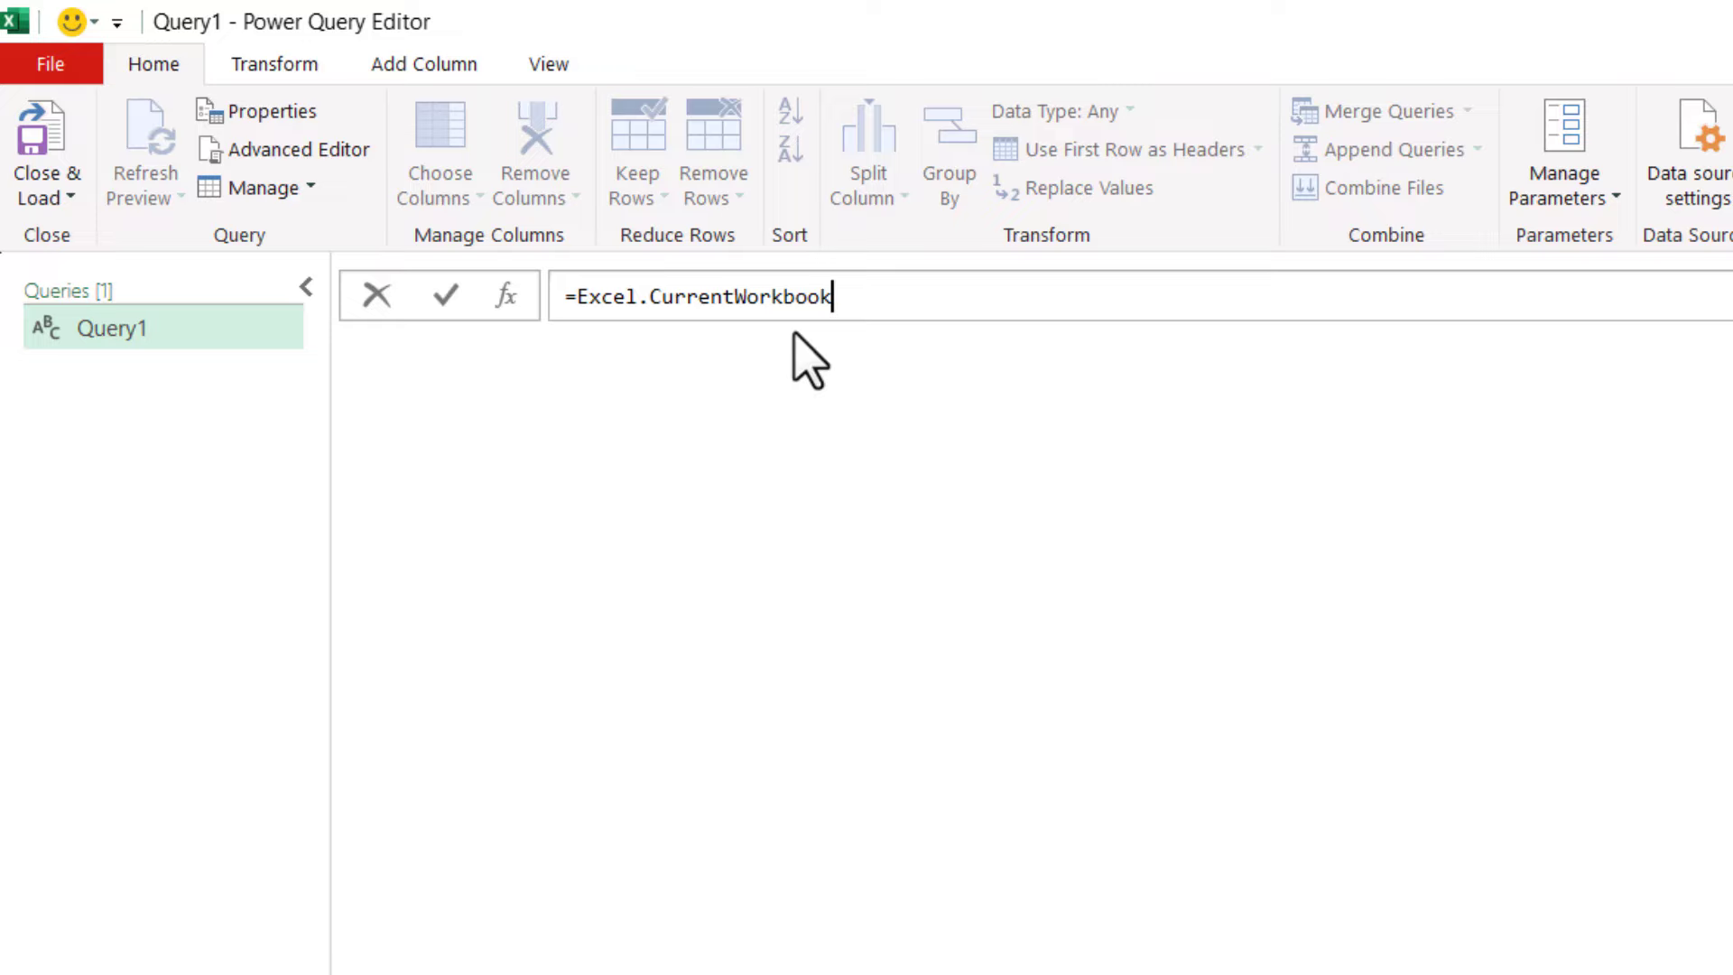
type("()")
key("Return")
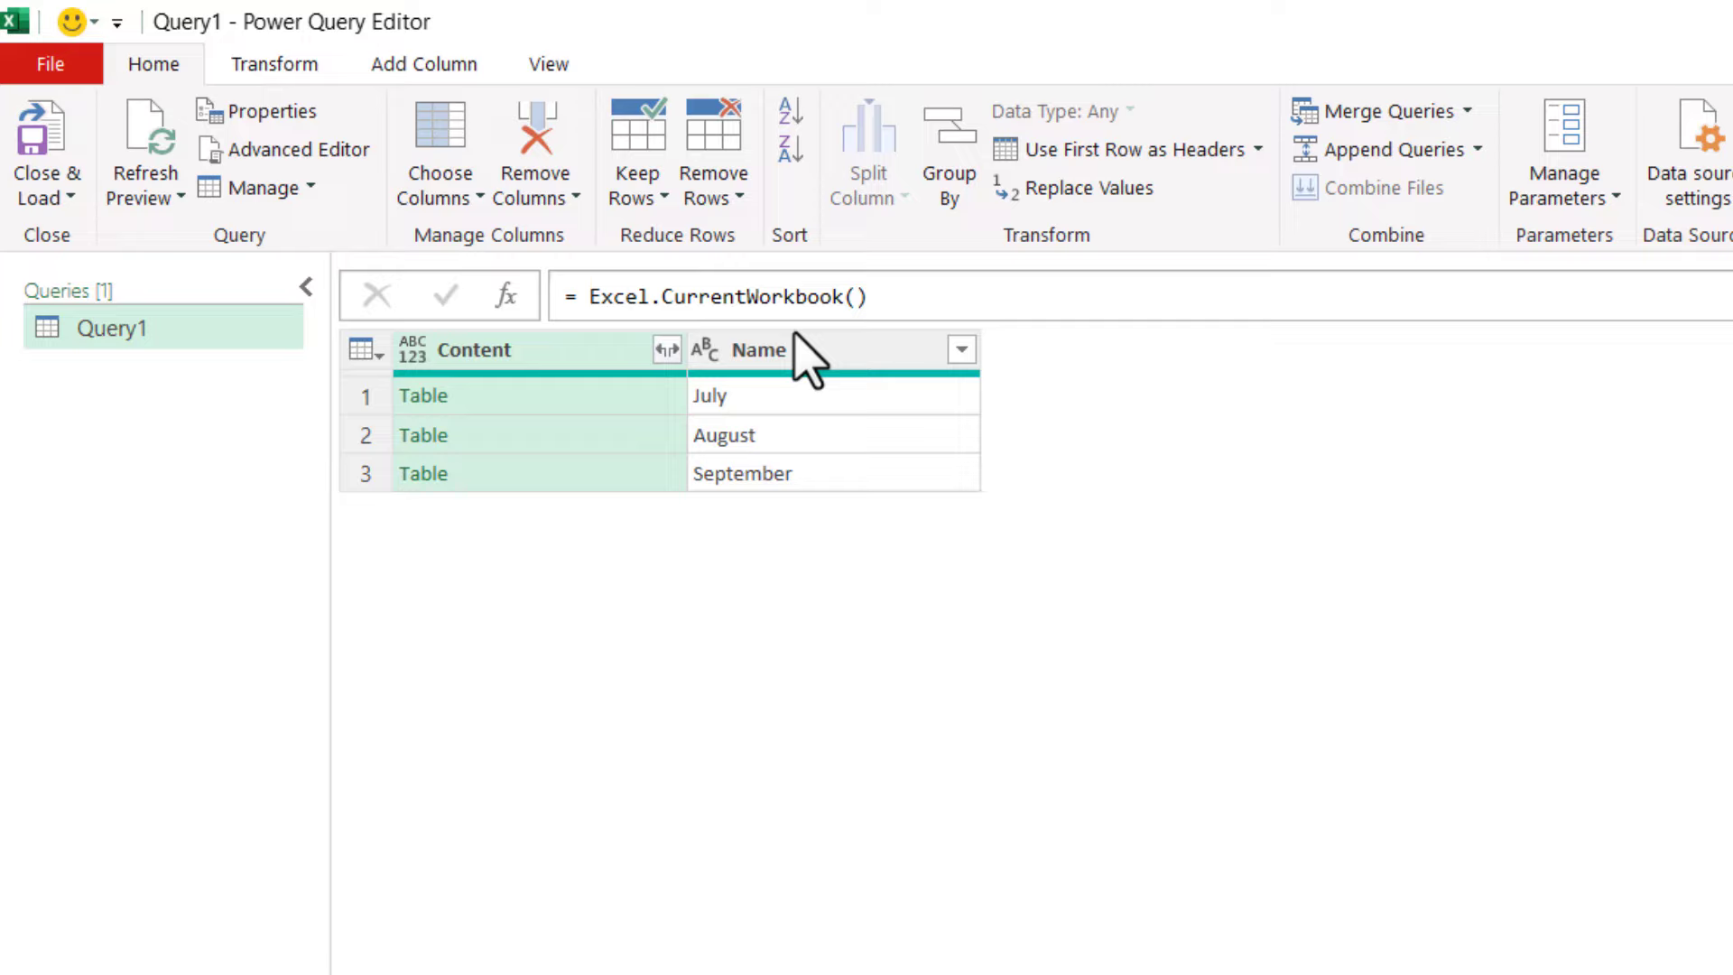
left_click(666, 349)
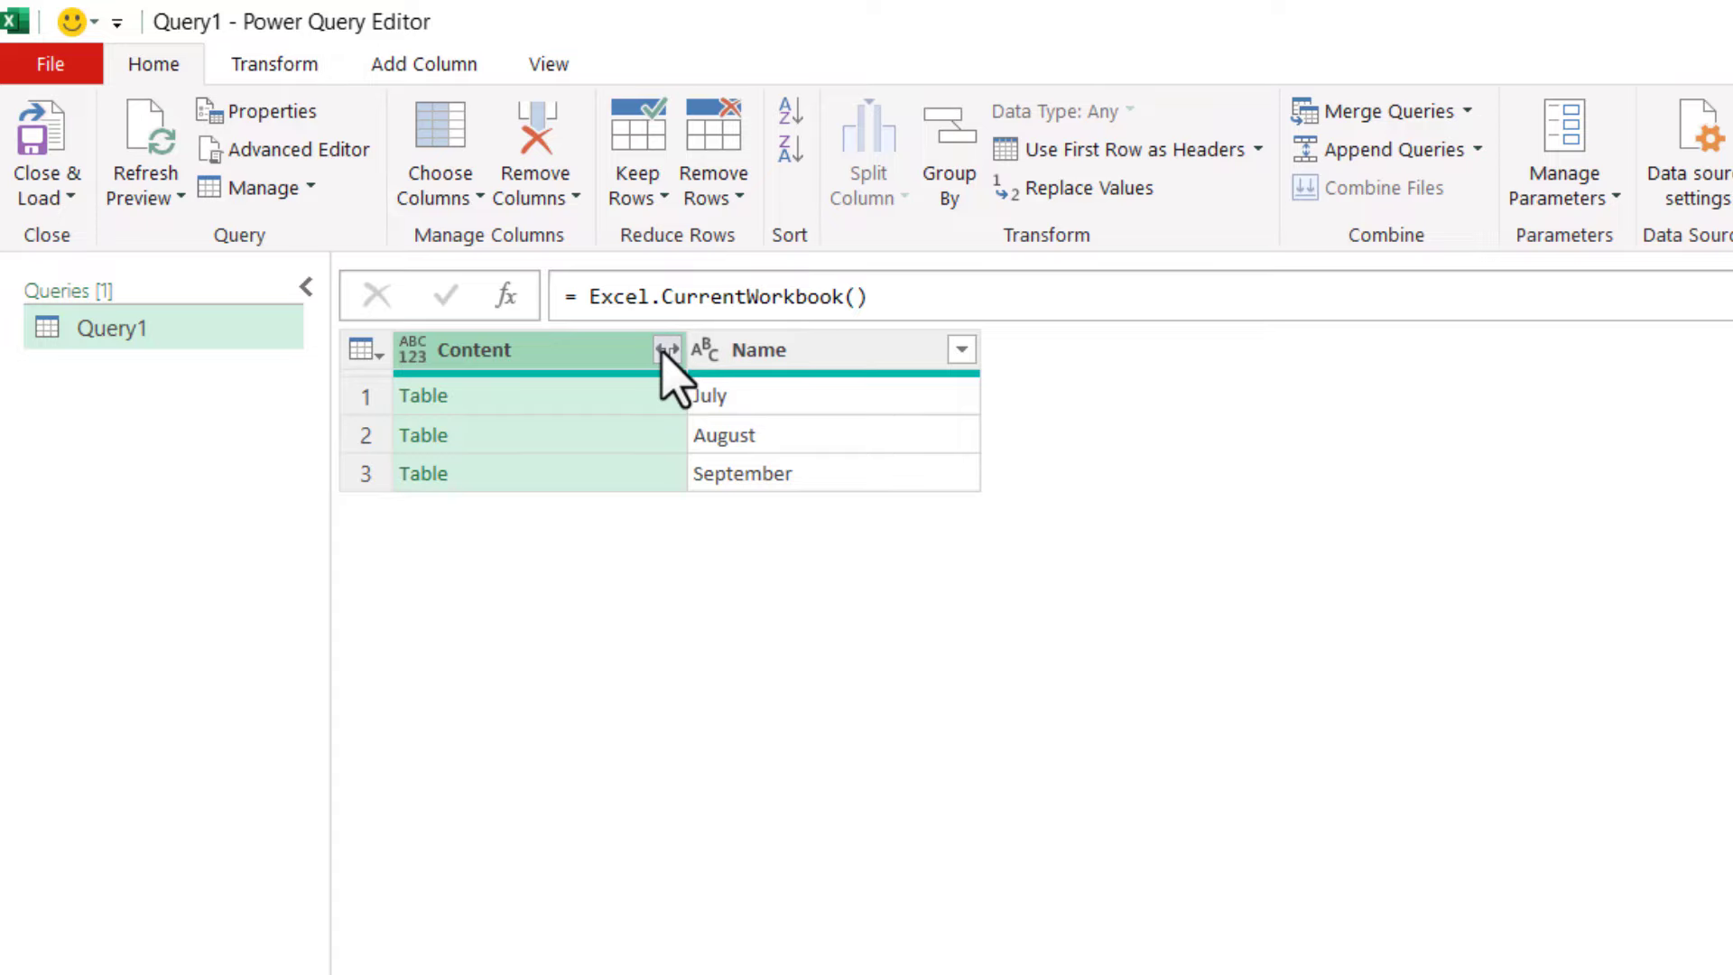
left_click(460, 933)
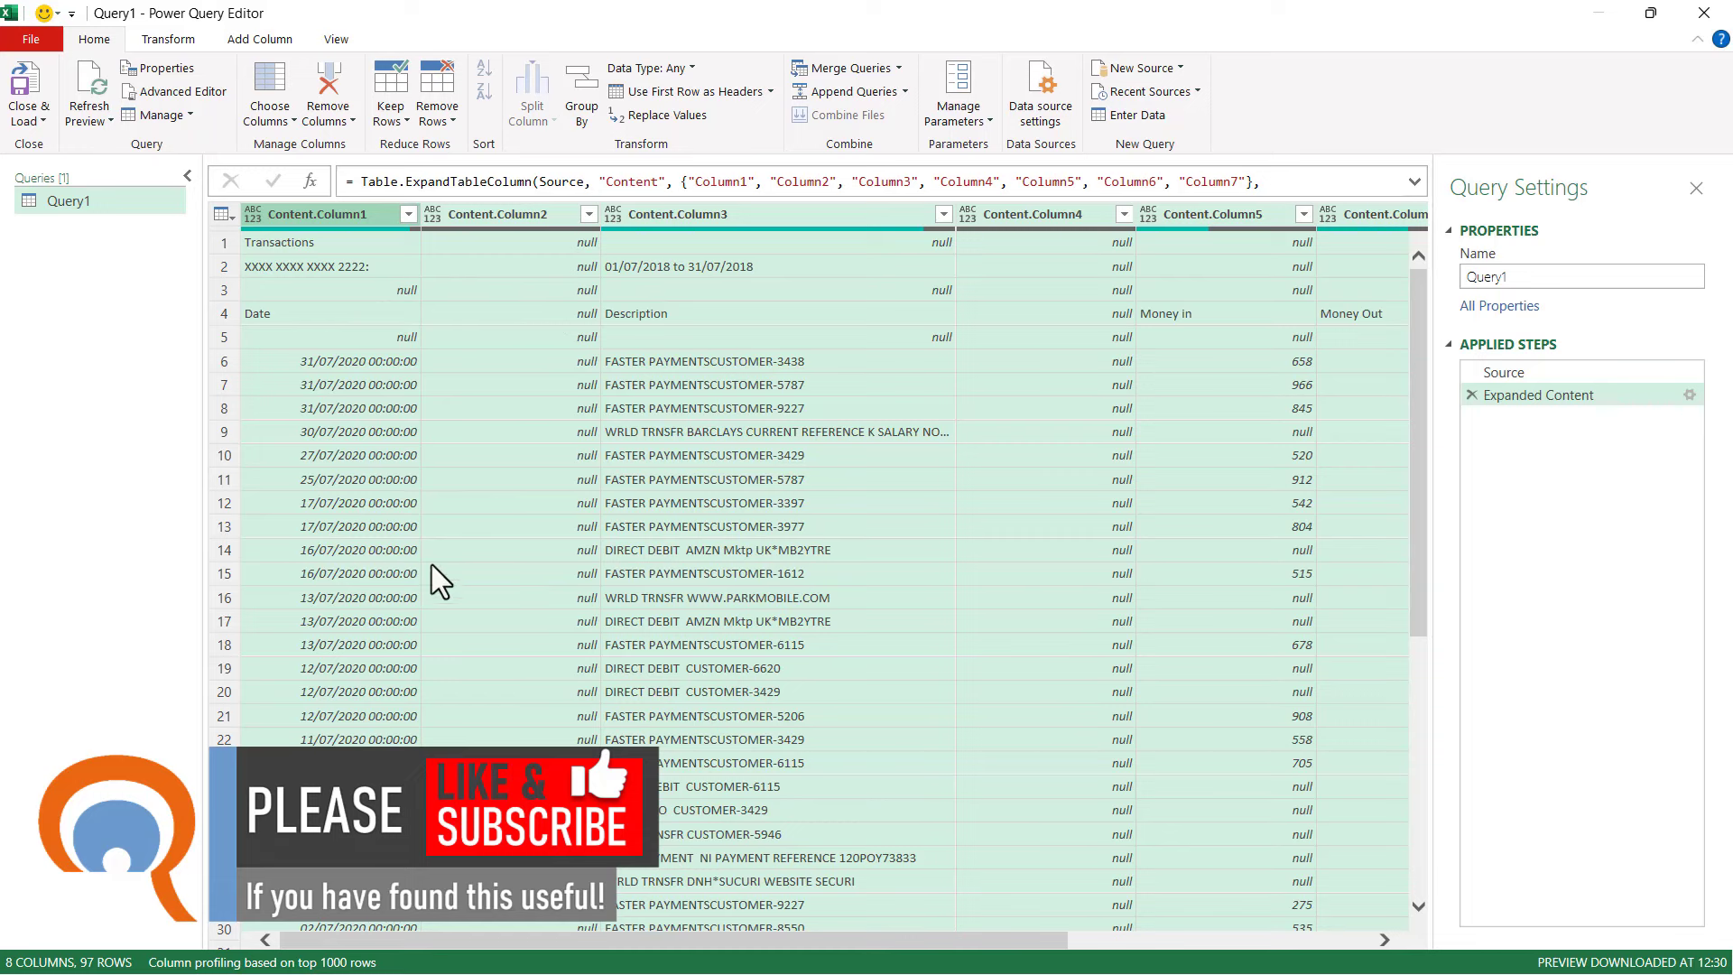
- Scroll through the combined statement rows to review each month's stacked block
scroll(430, 571, "down", 6)
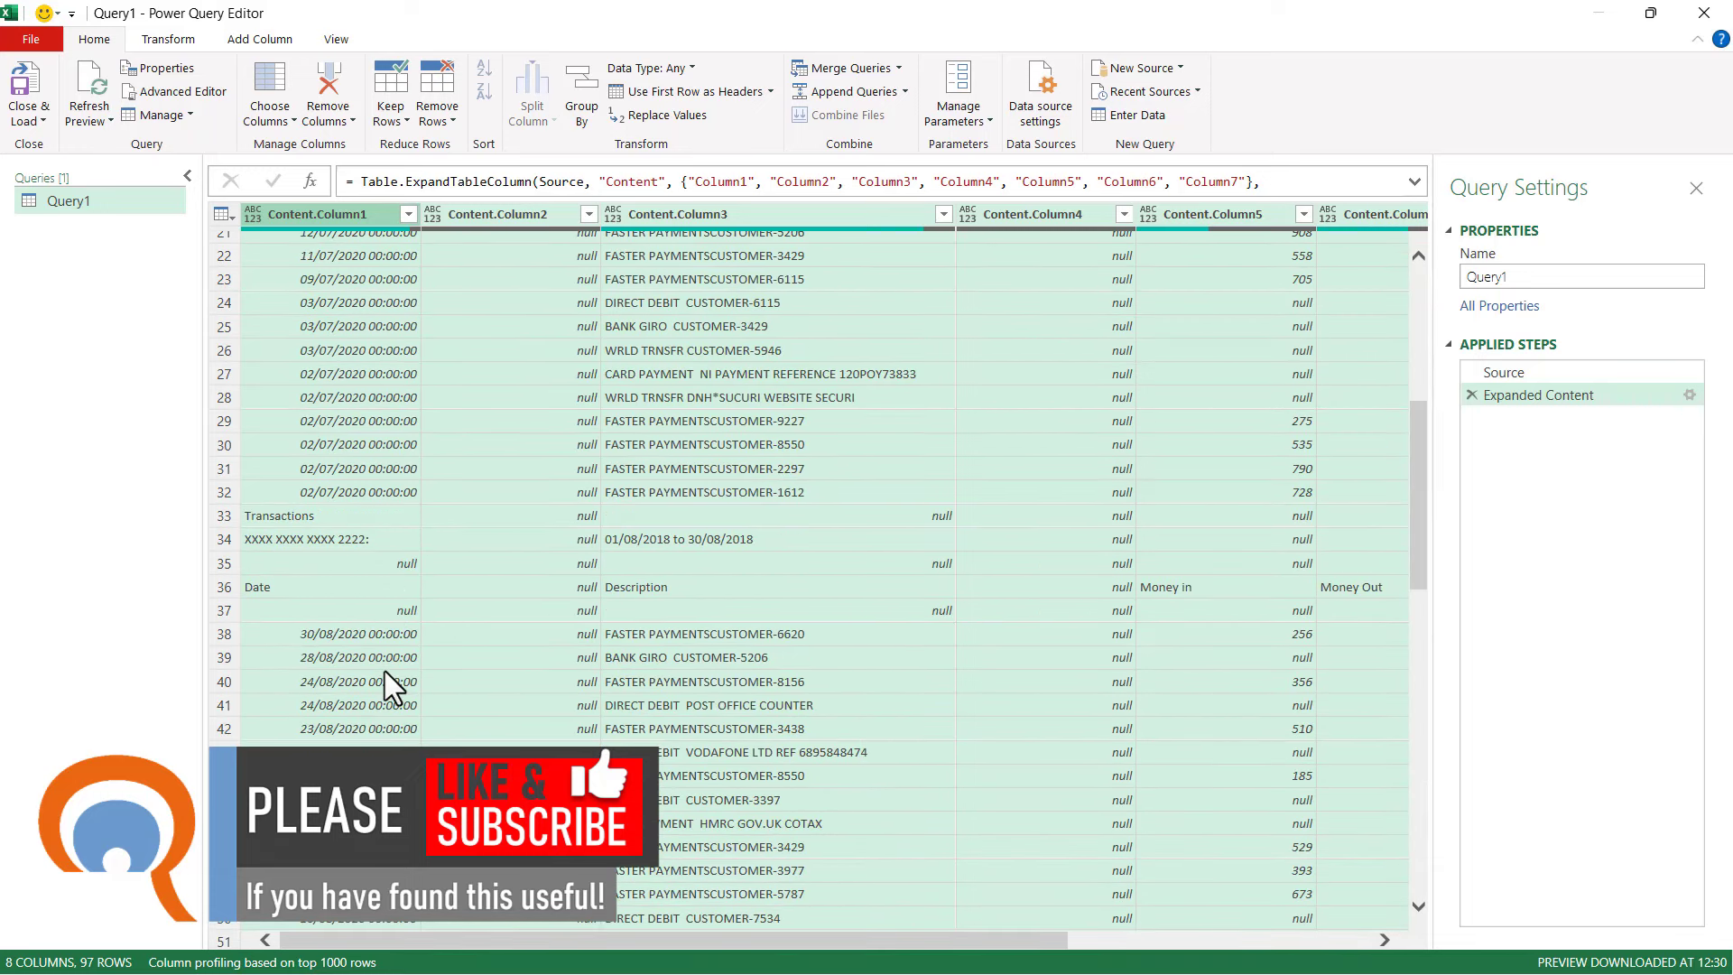
scroll(385, 670, "up", 7)
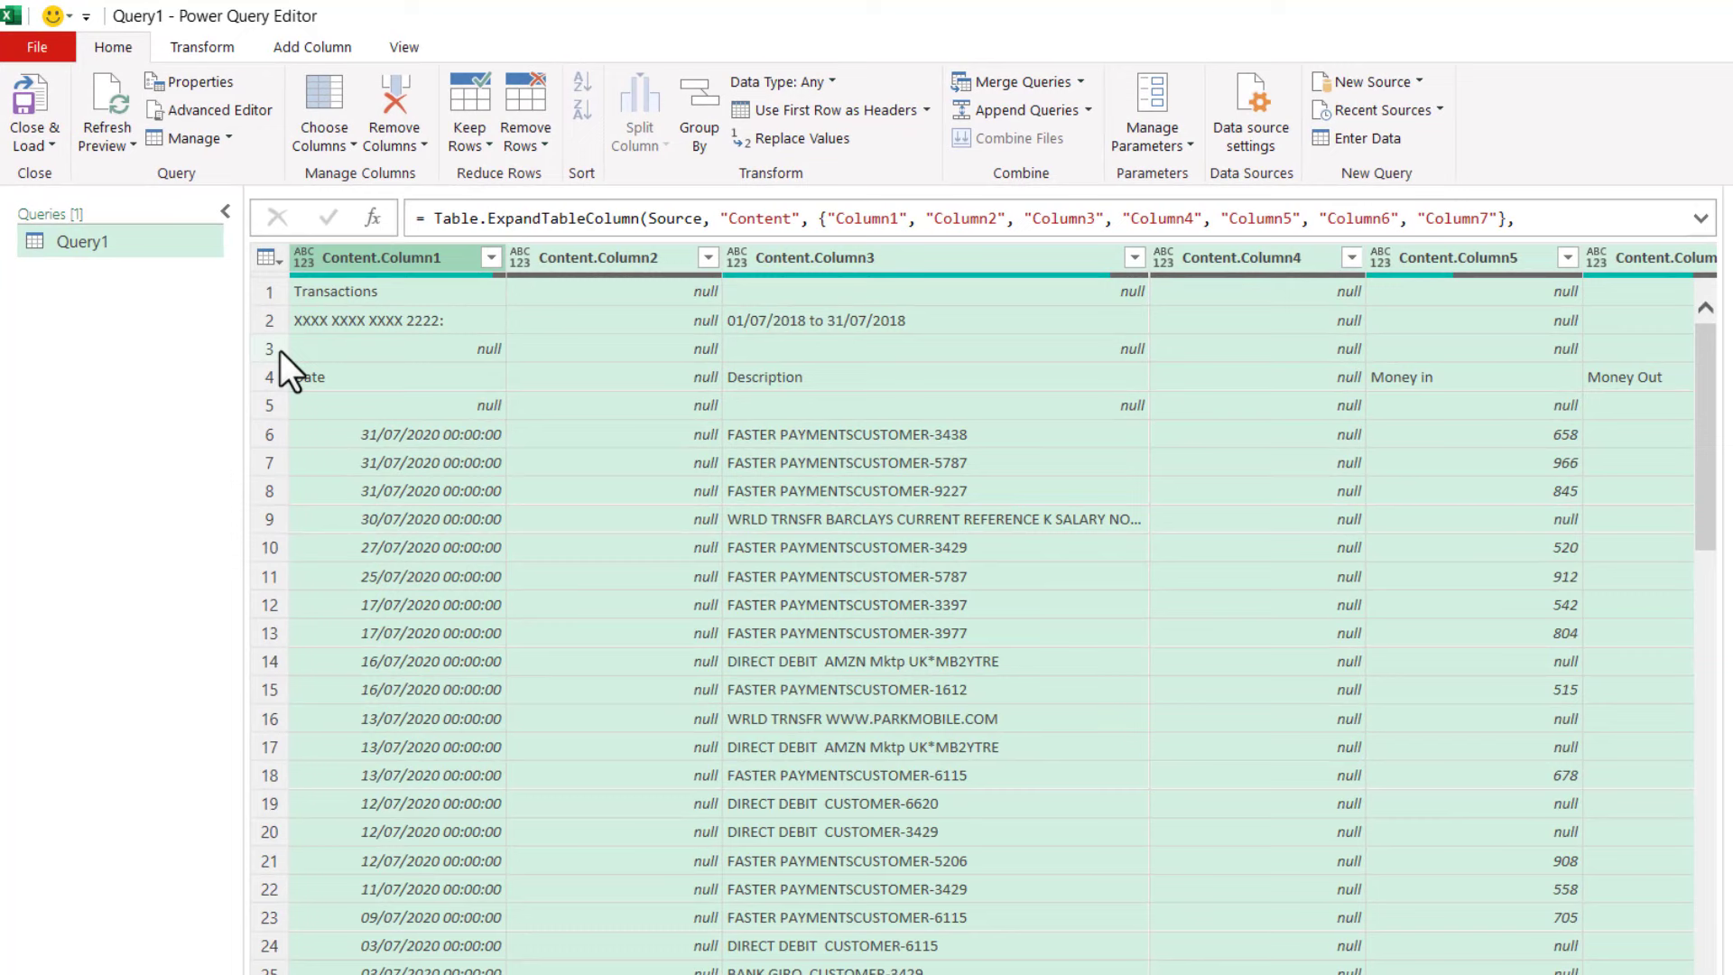
- Remove the top 3 rows and promote the first row to column headers
left_click(545, 139)
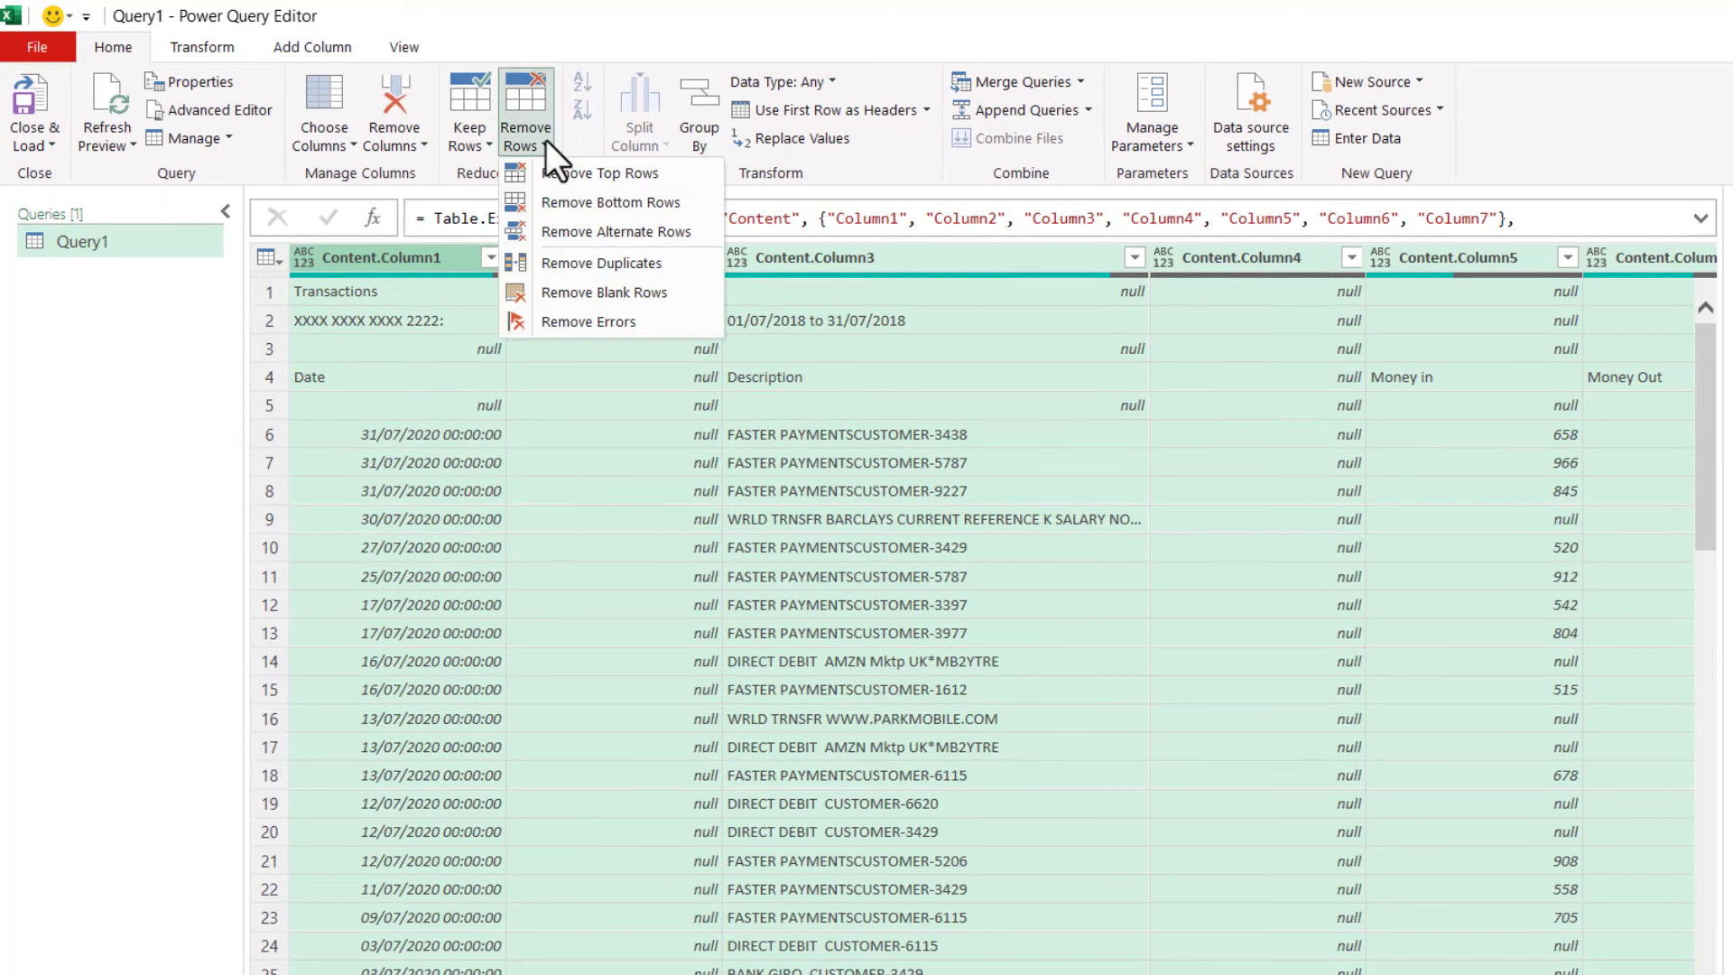
left_click(621, 177)
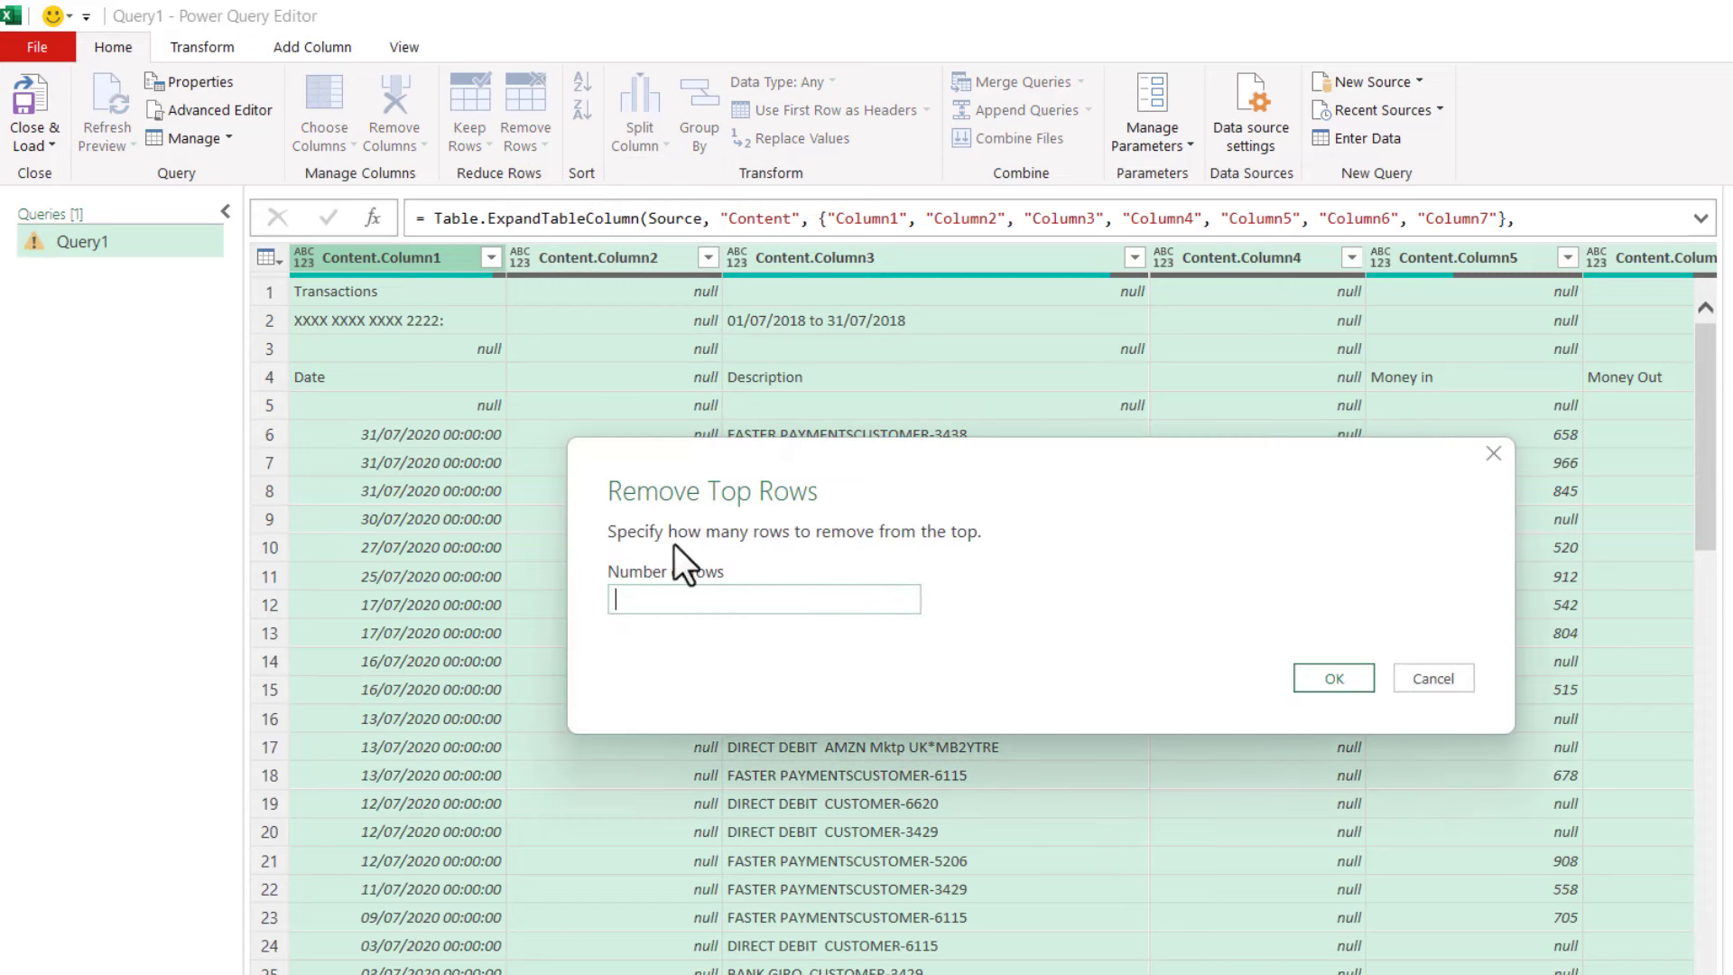
type("3")
left_click(1320, 677)
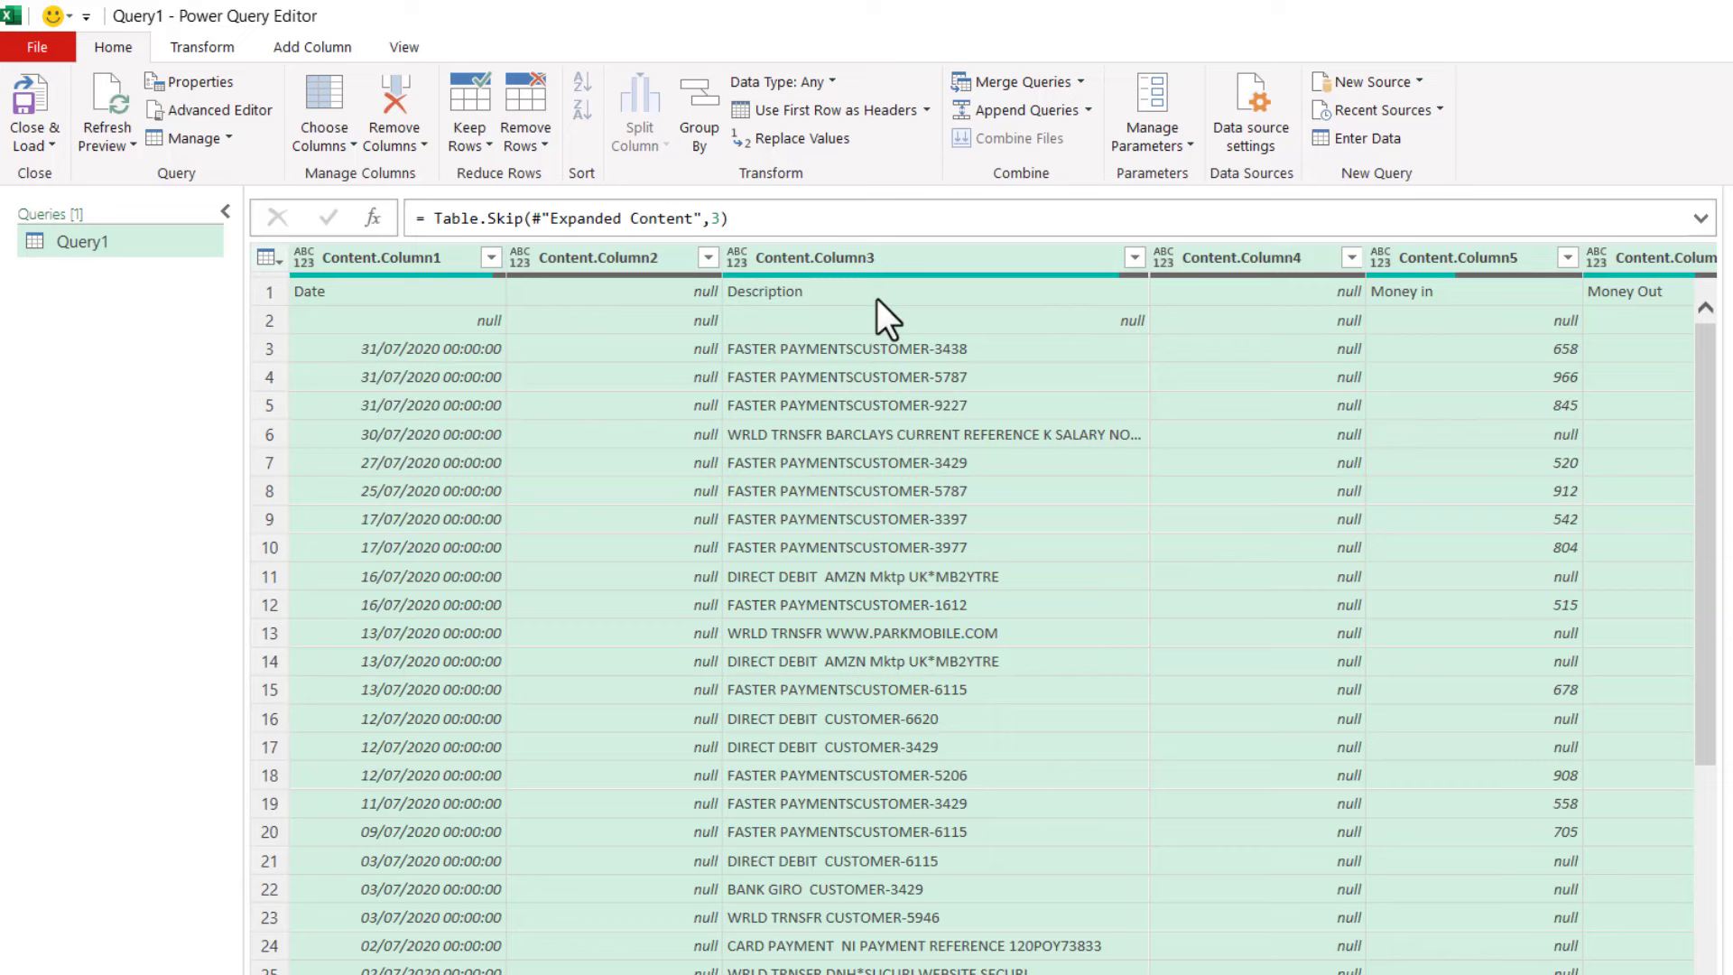
left_click(824, 112)
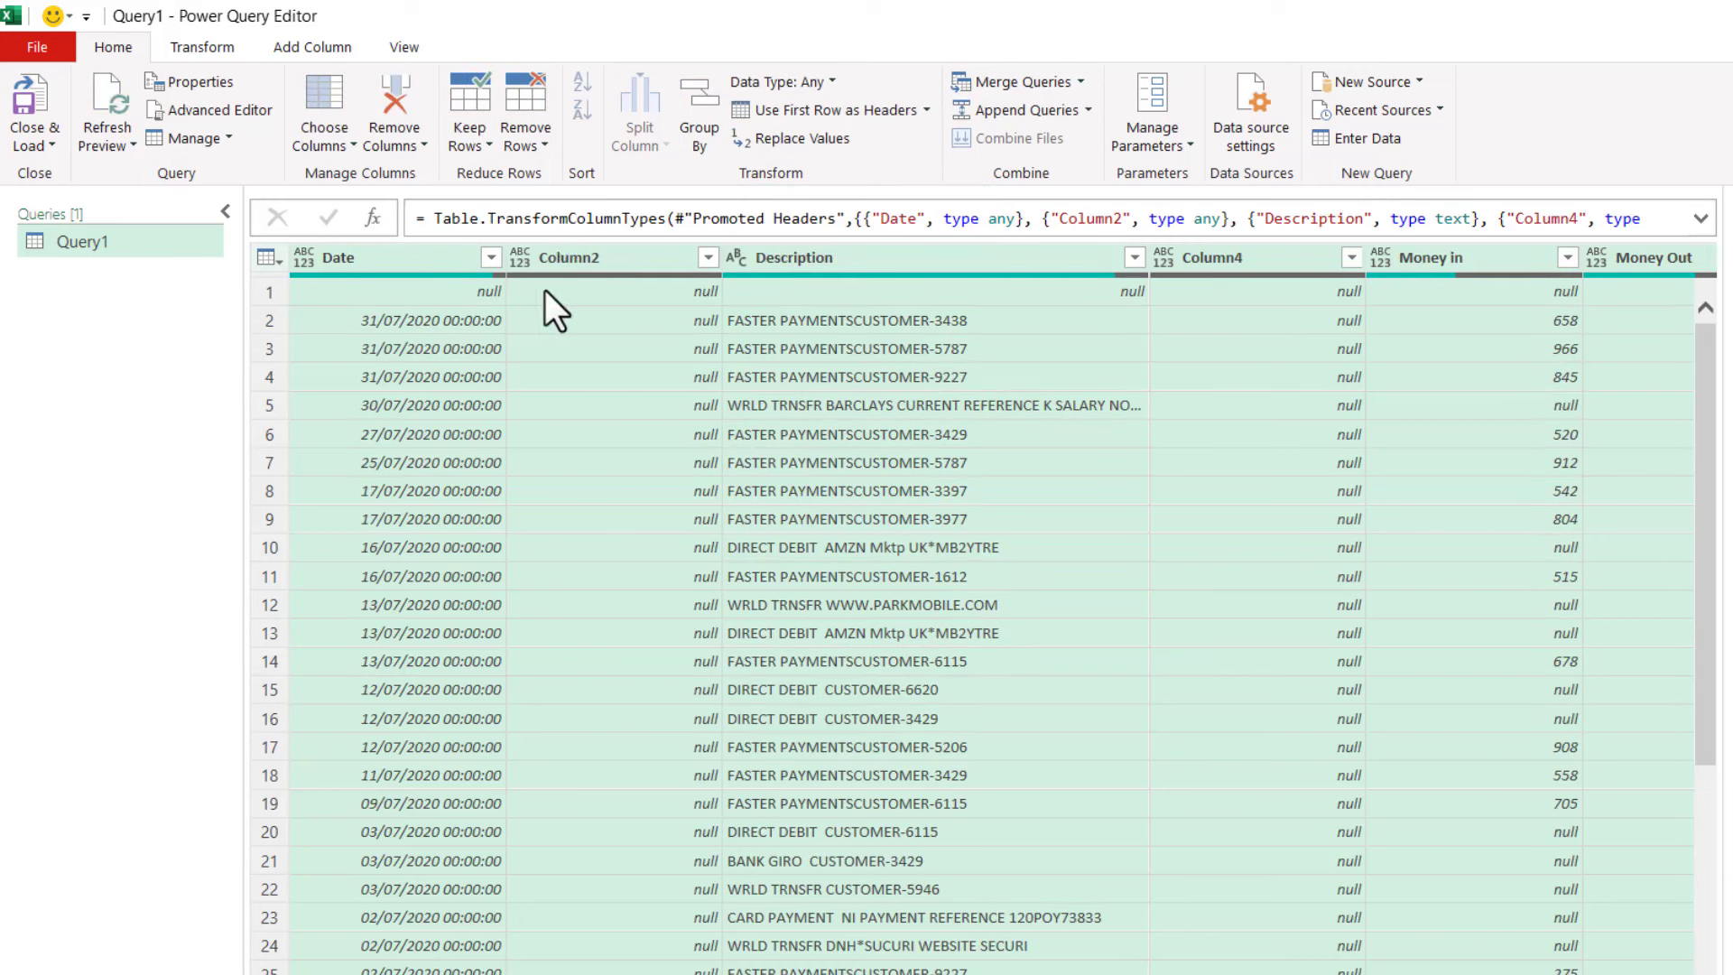
- Remove 1 more row from the top of the table
left_click(538, 143)
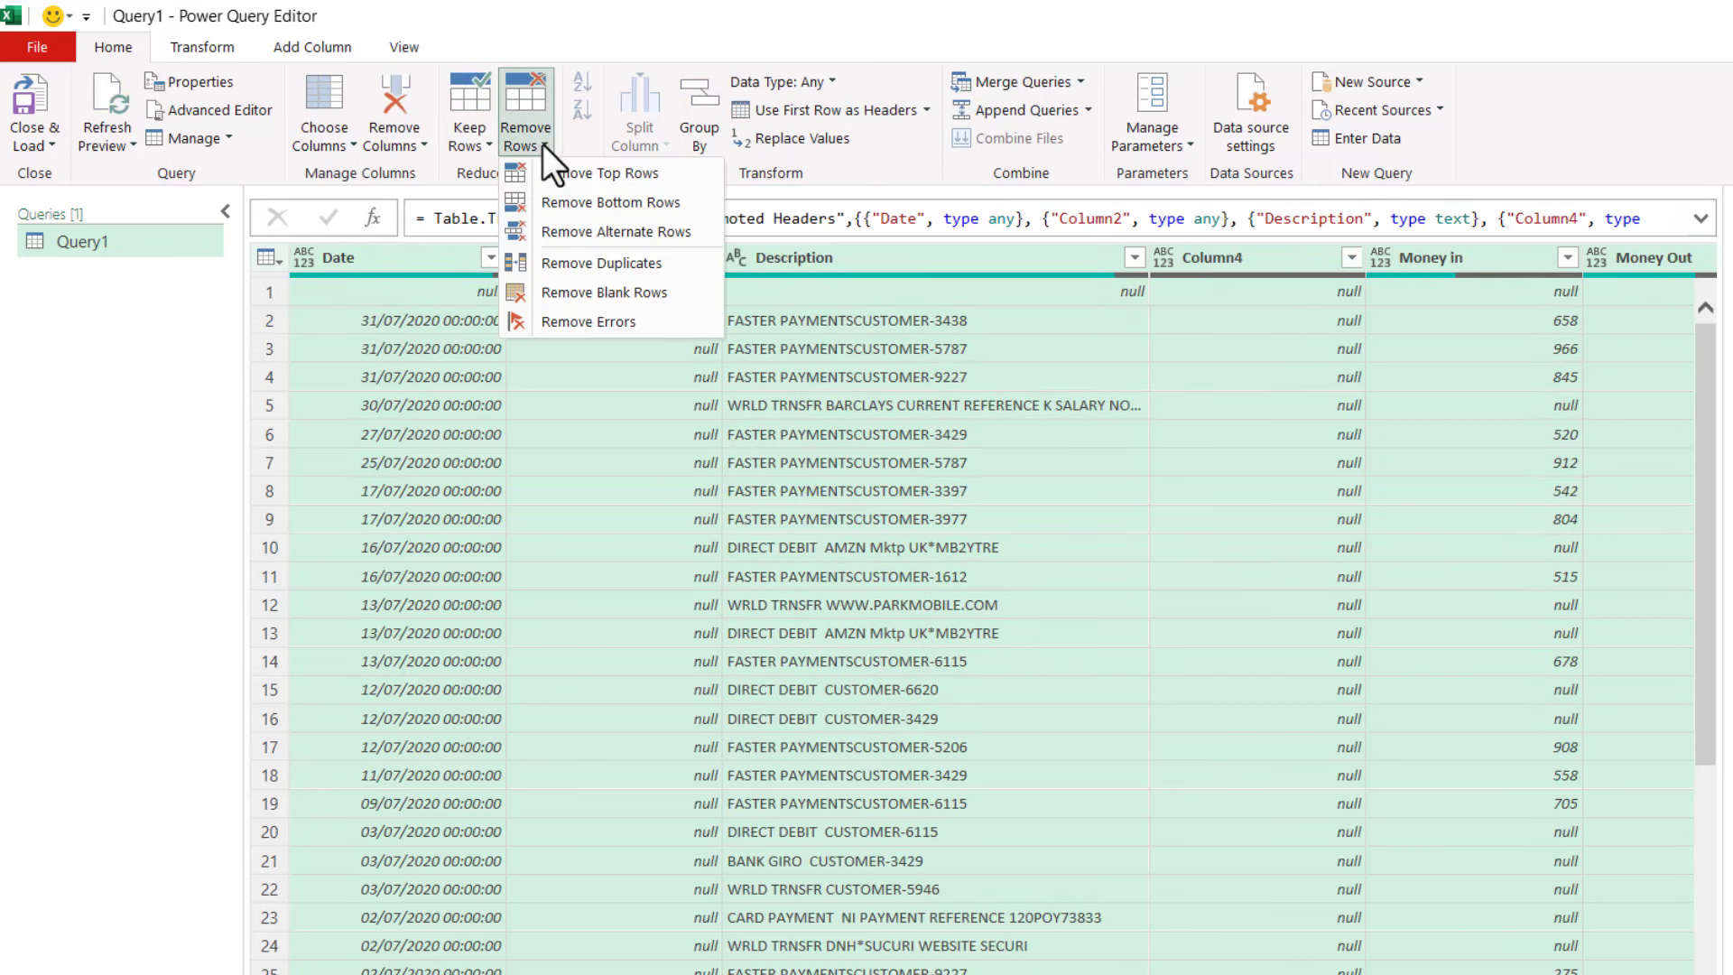
left_click(568, 172)
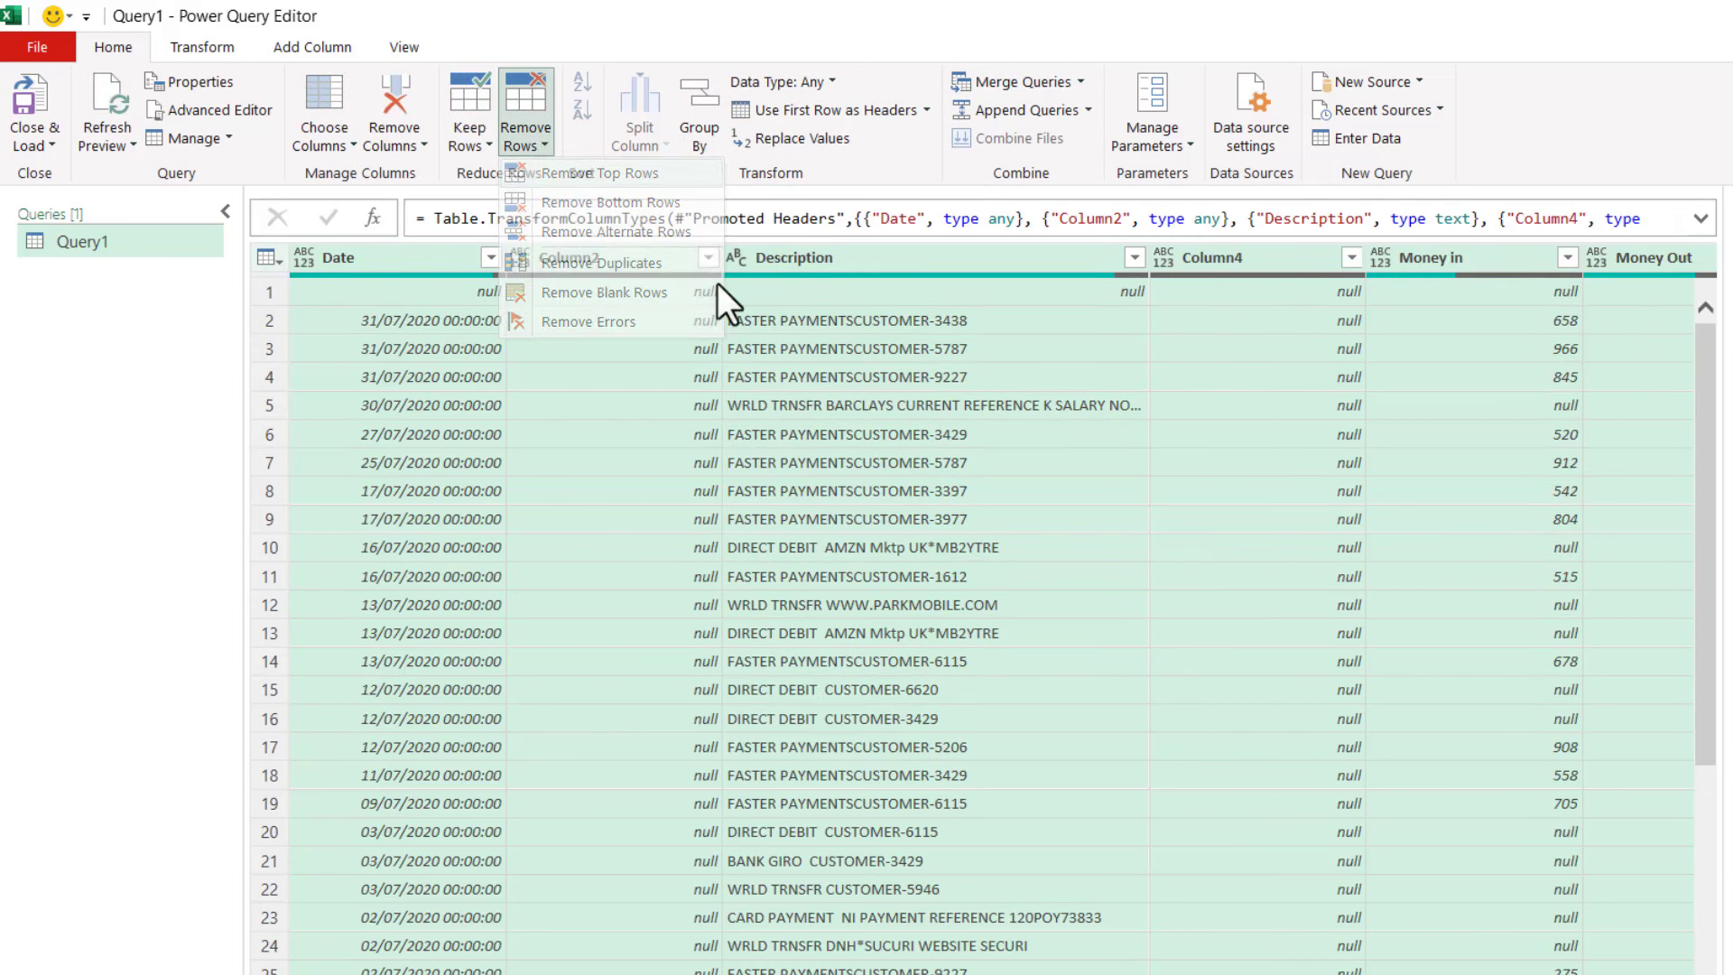
type("1")
key("Return")
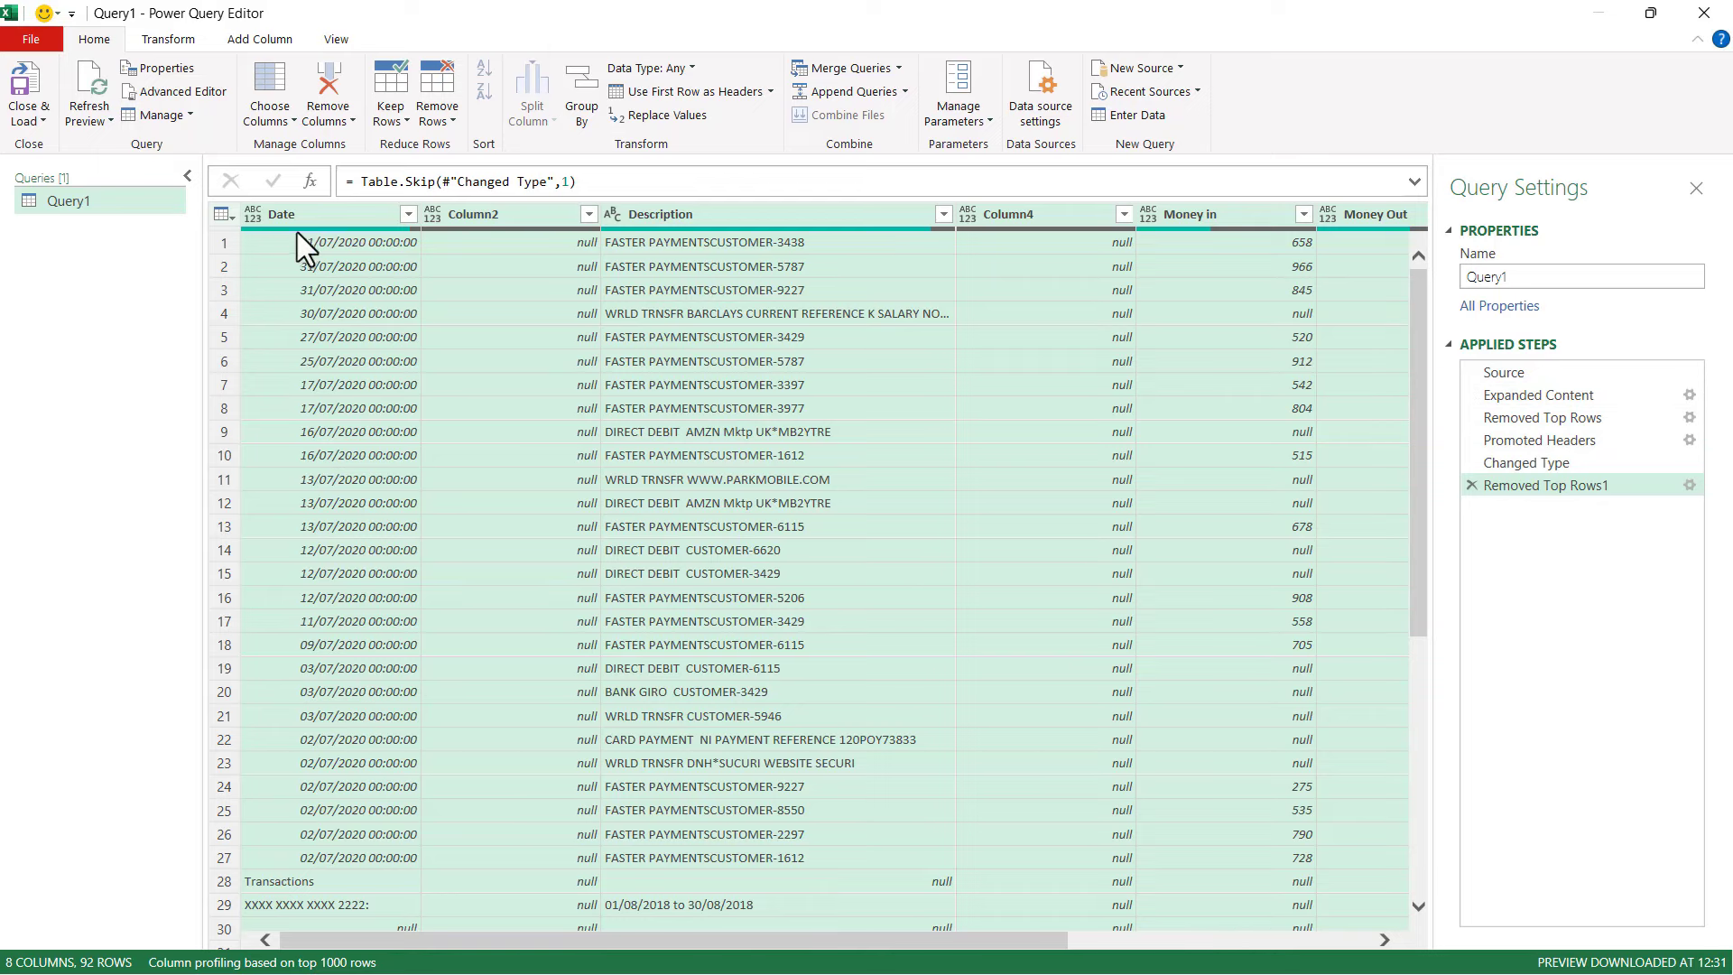
- Change the Date column's type to Date, turning leftover text rows into errors
scroll(447, 567, "down", 3)
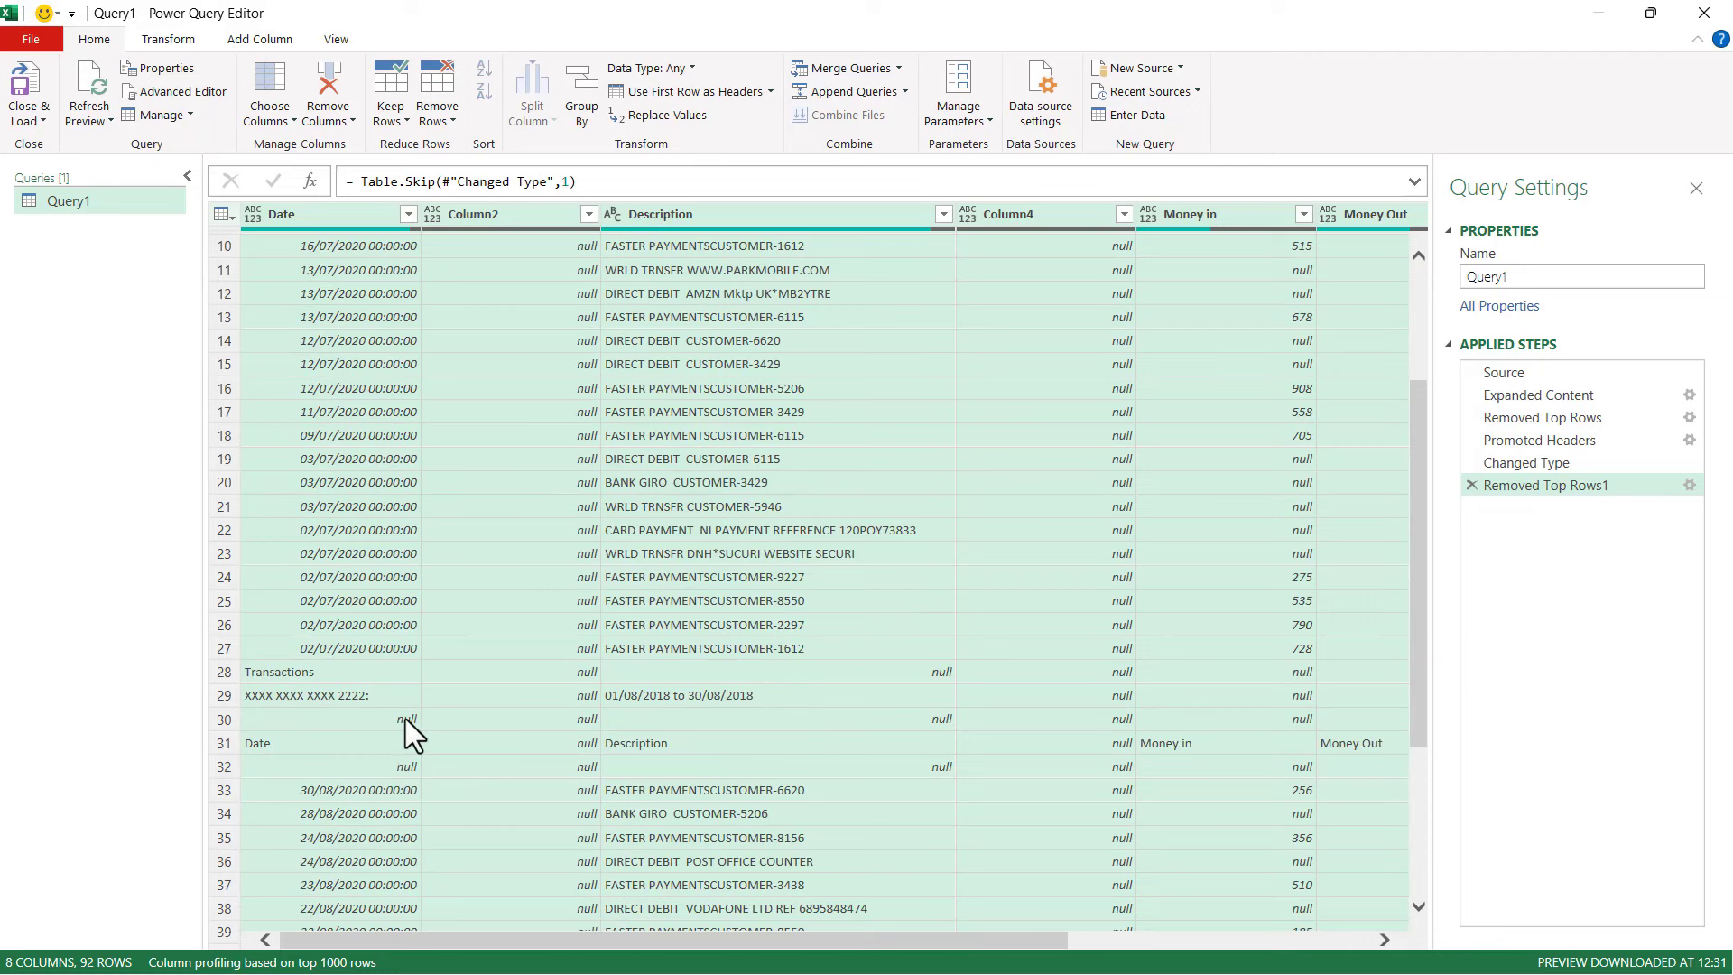
scroll(371, 789, "up", 3)
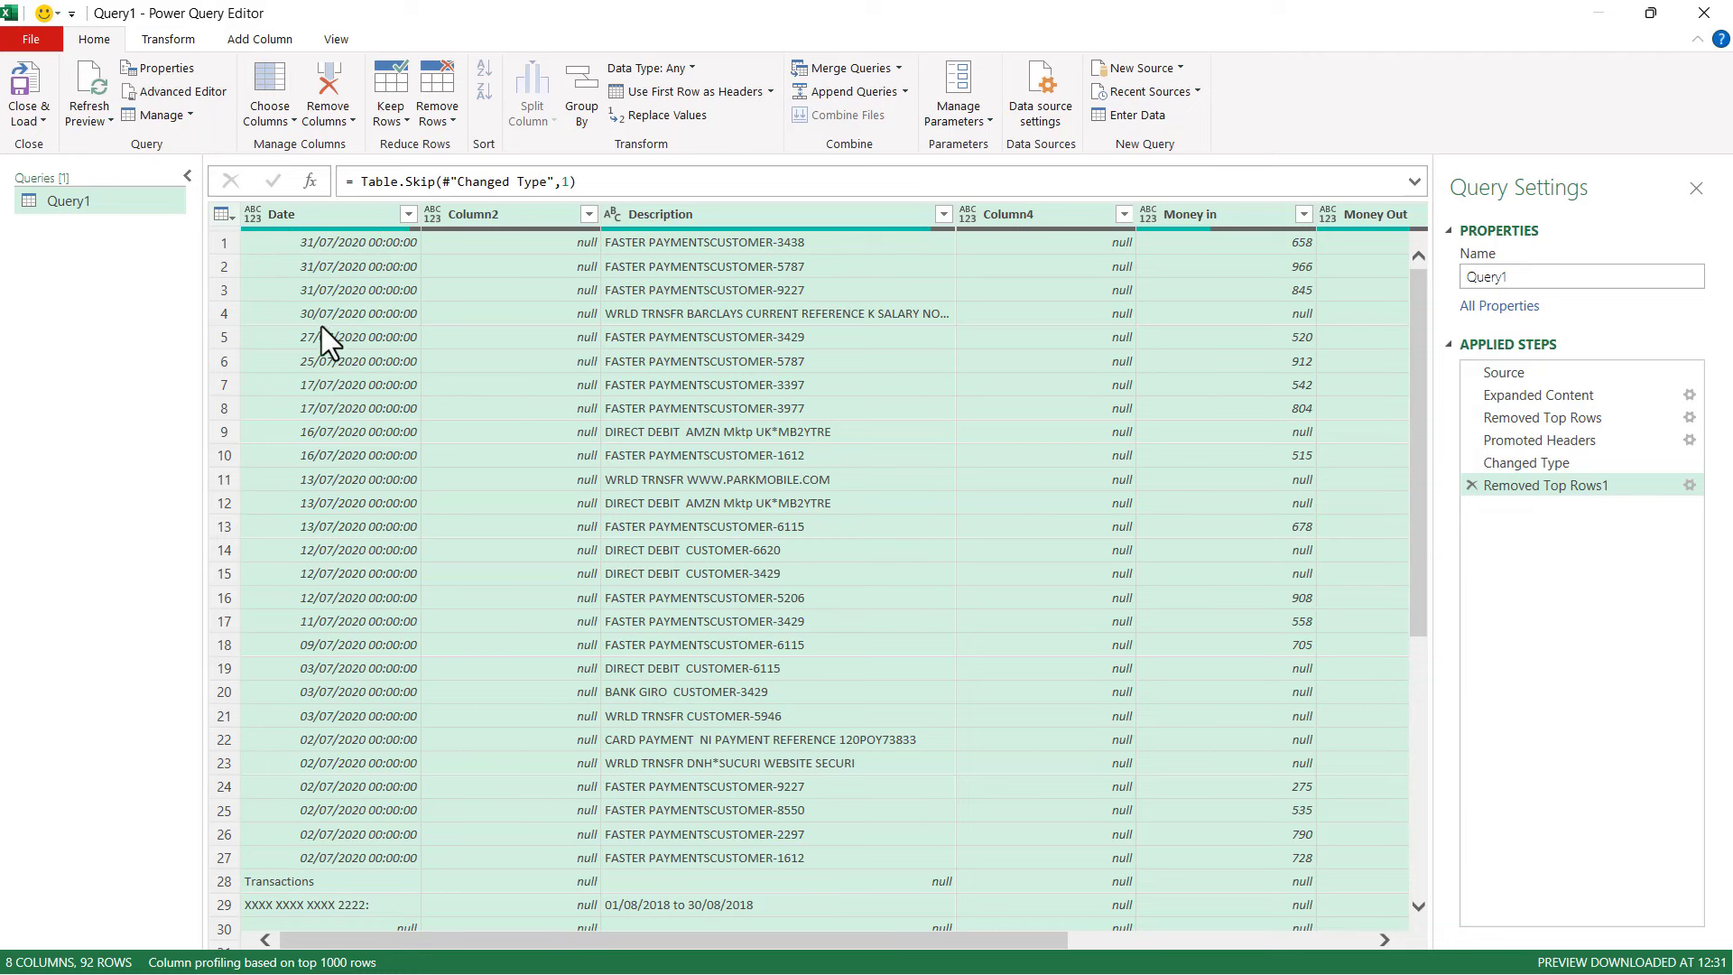
left_click(252, 219)
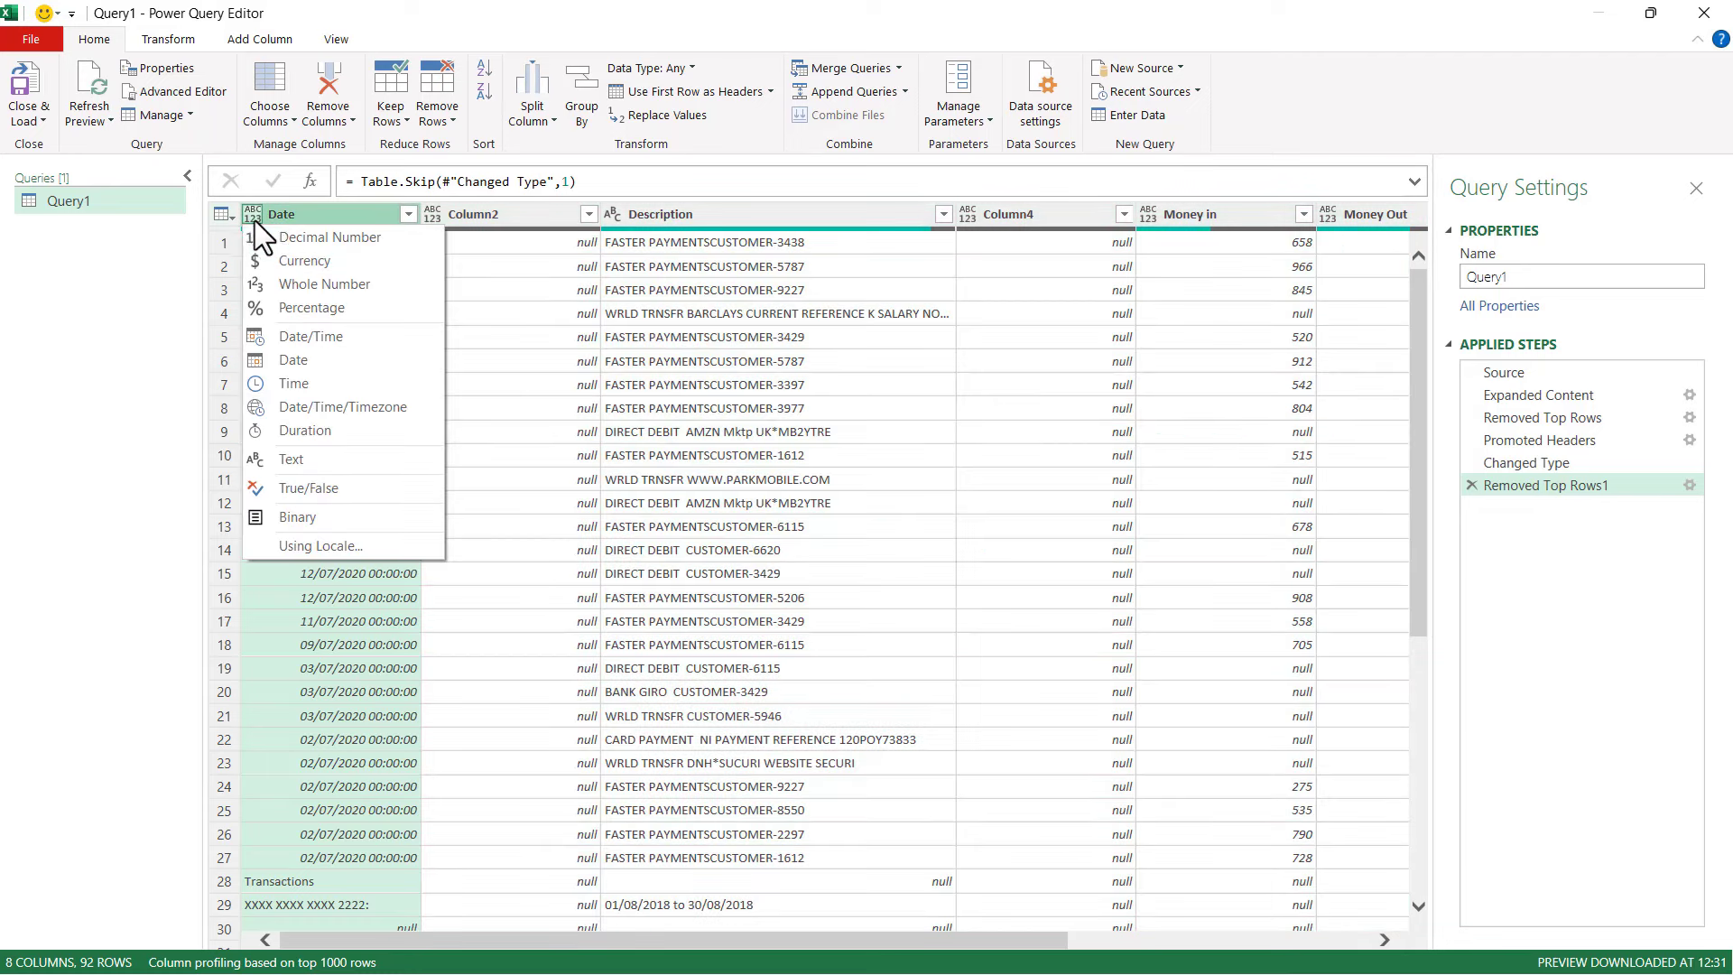
left_click(289, 355)
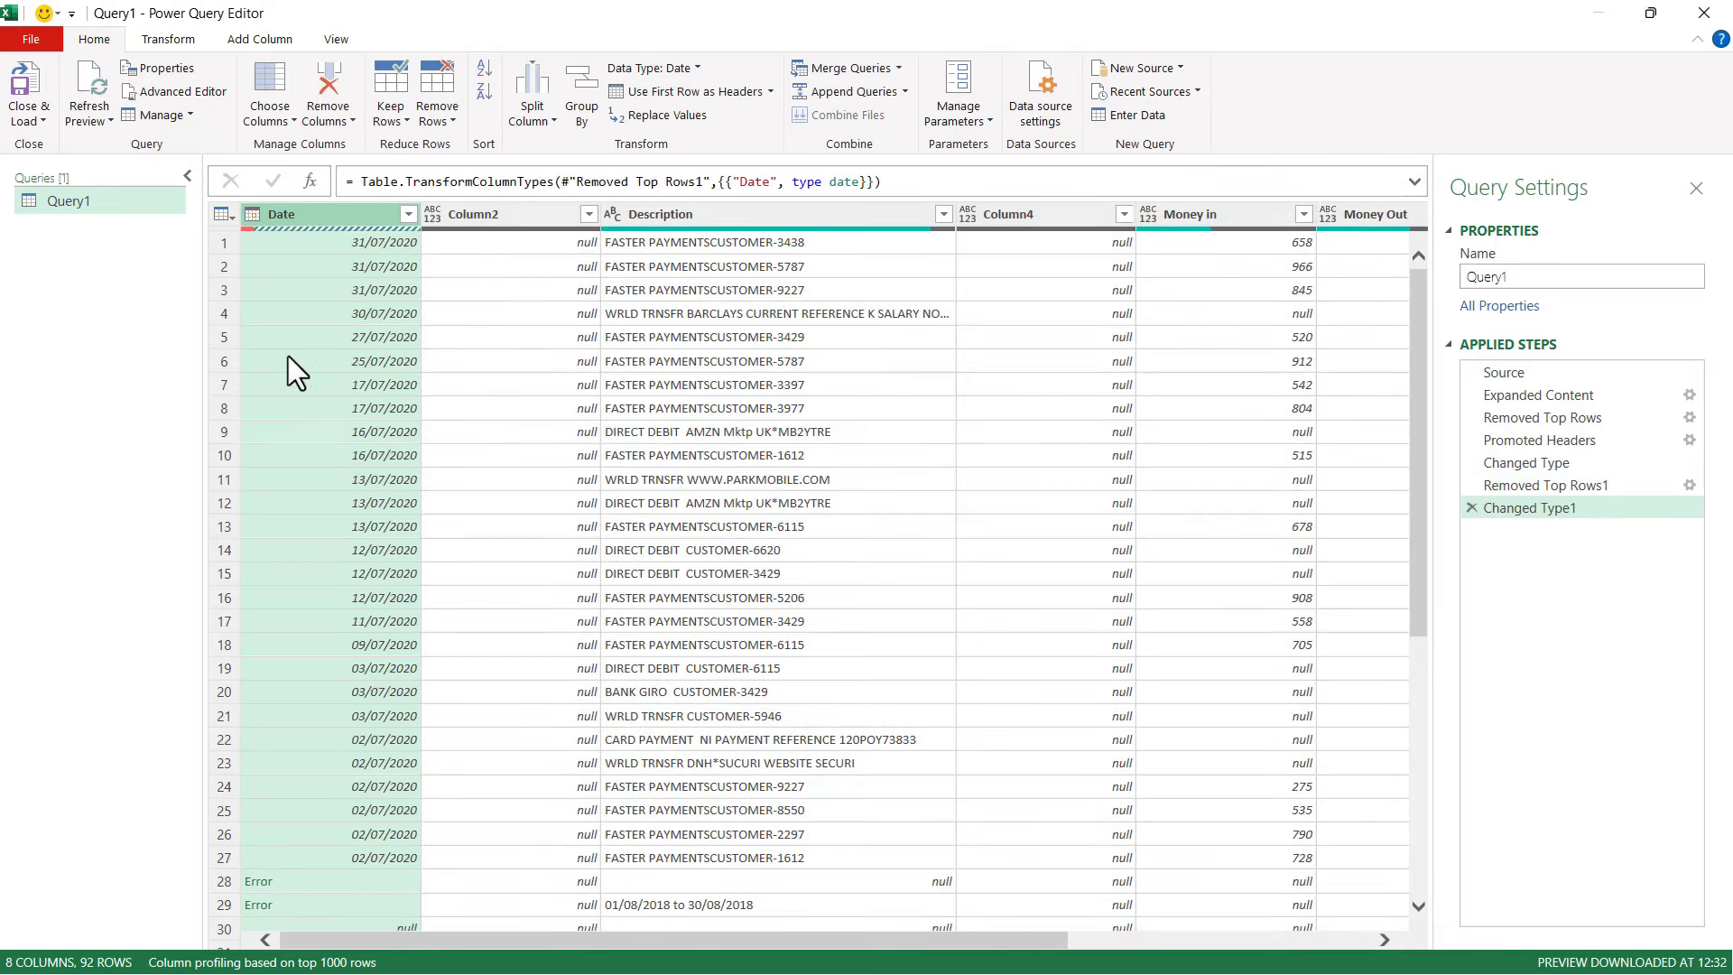
scroll(350, 555, "down", 4)
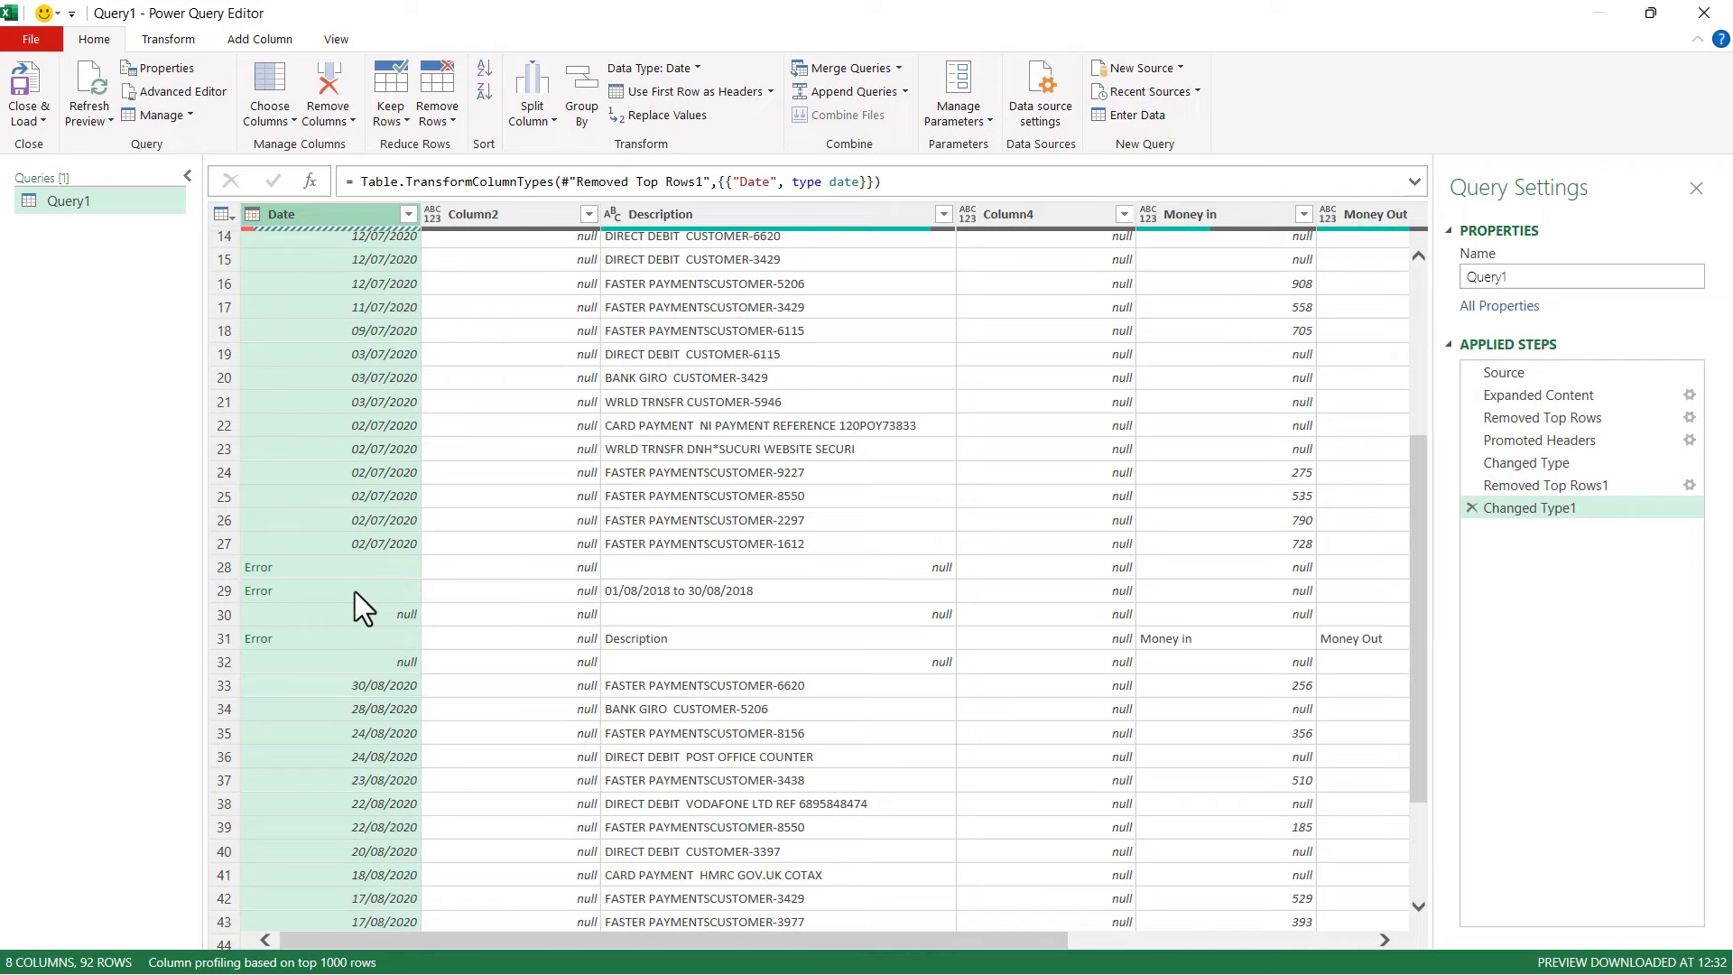
scroll(355, 592, "up", 4)
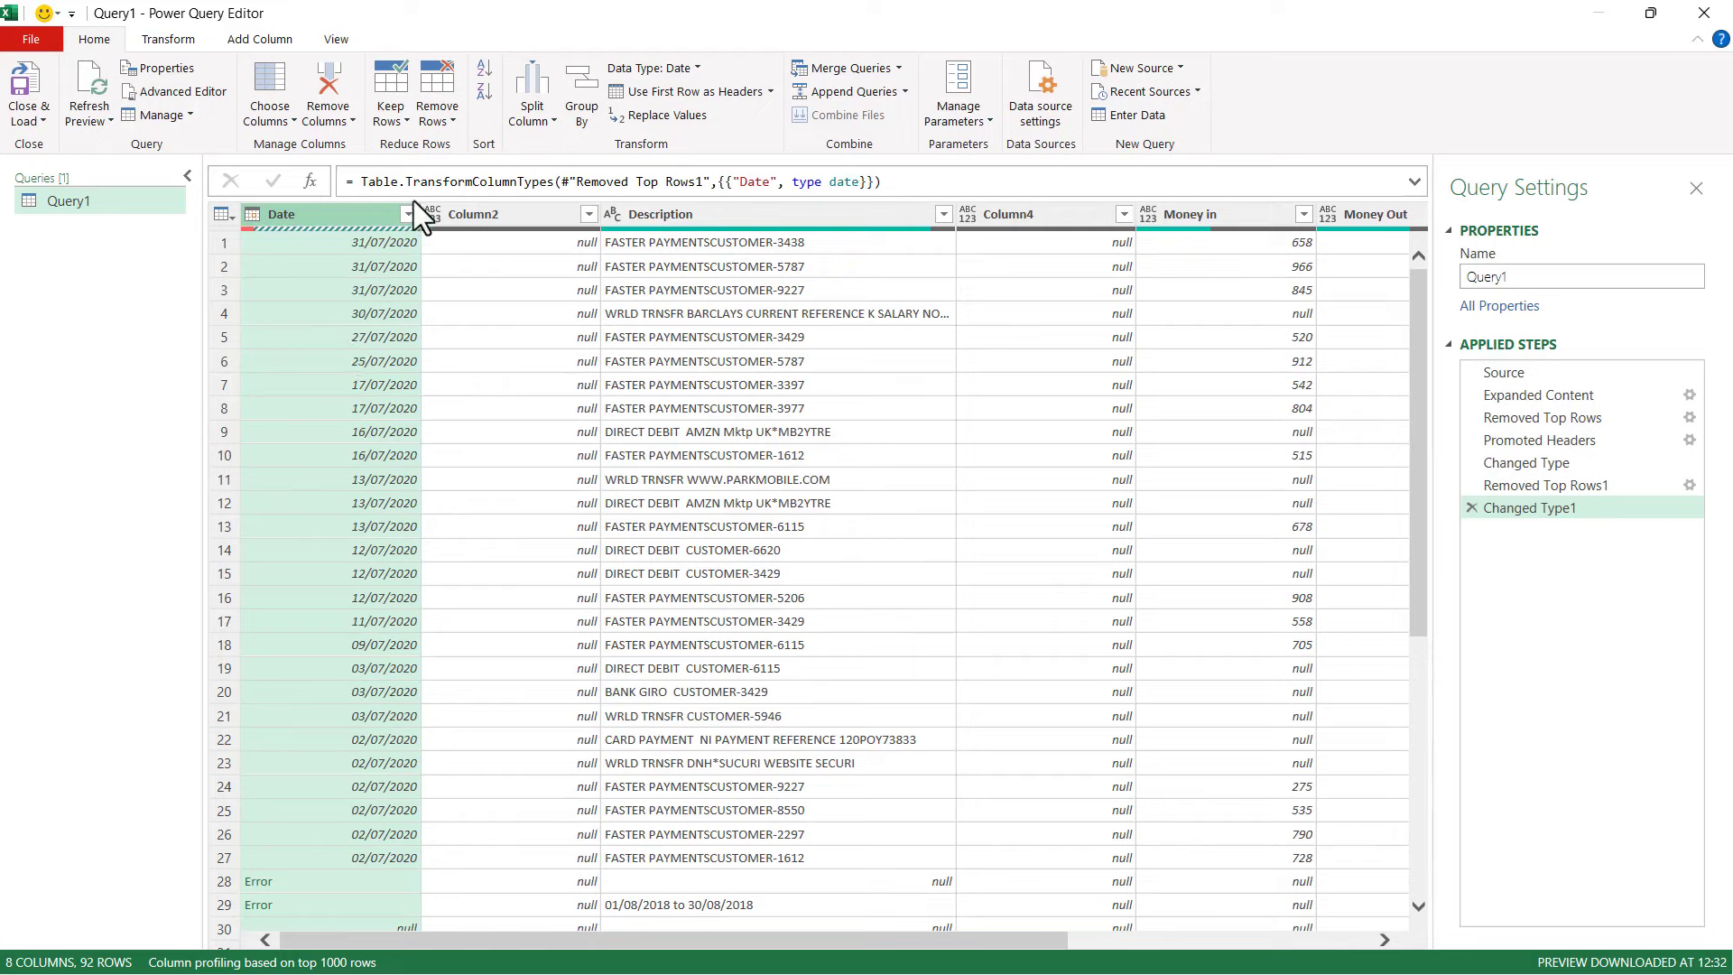
left_click(440, 117)
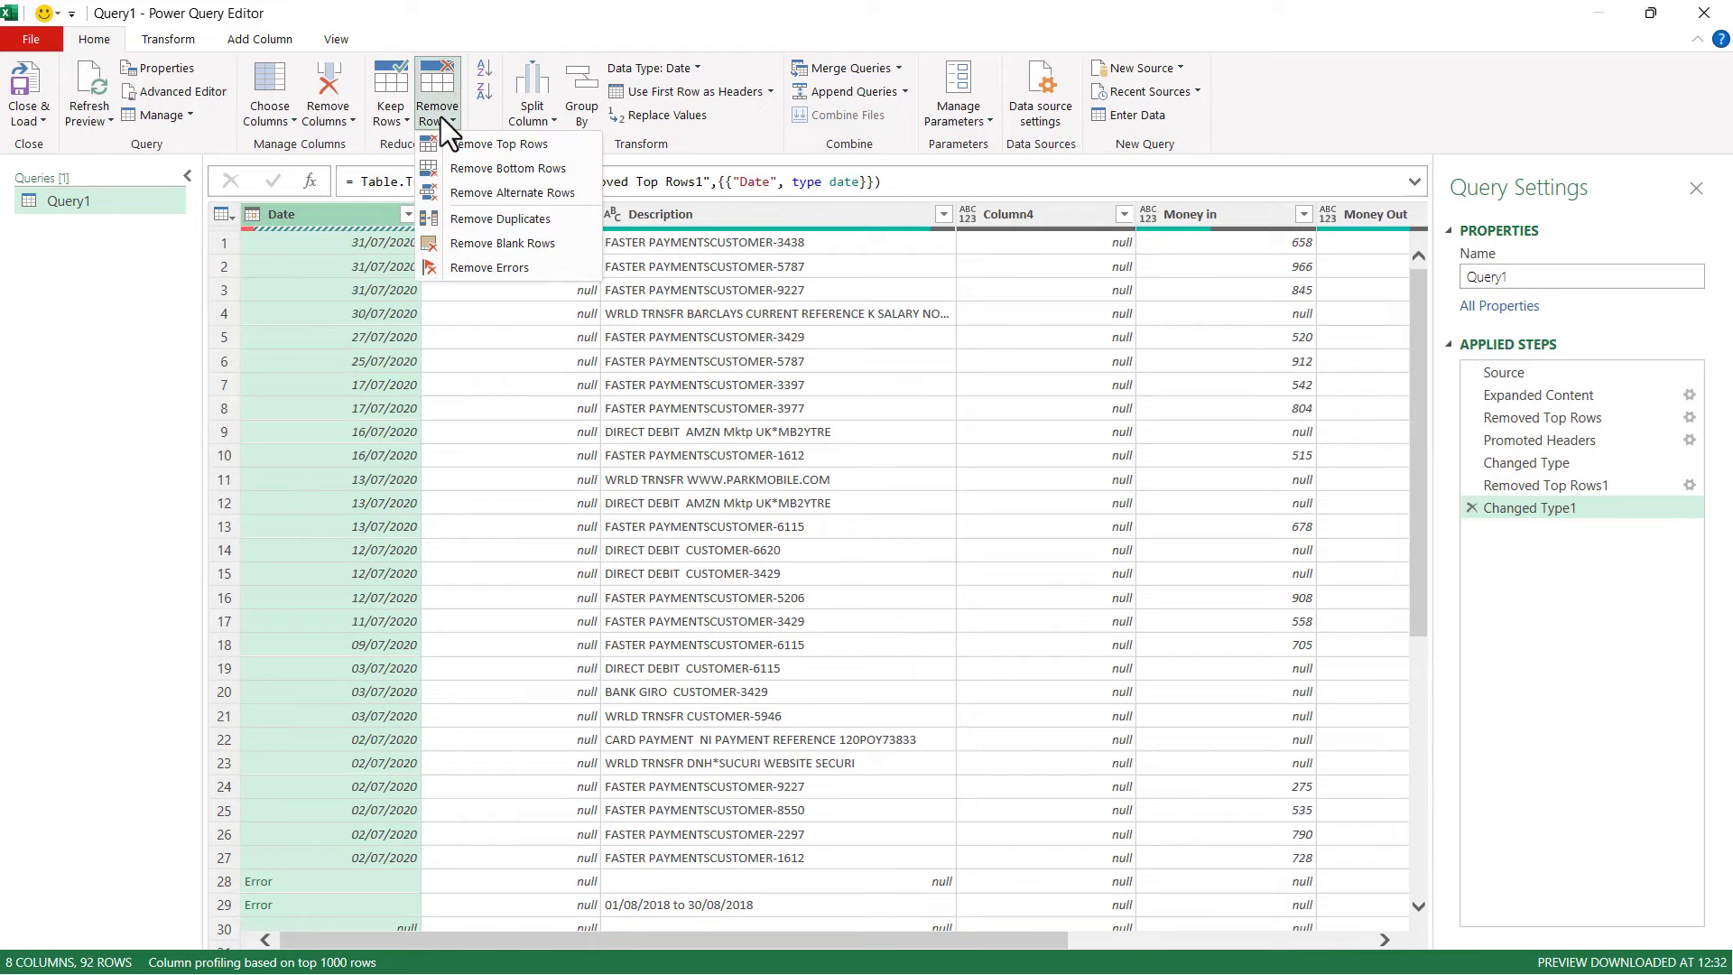
- Remove error rows and filter out null values in the Date column
left_click(468, 267)
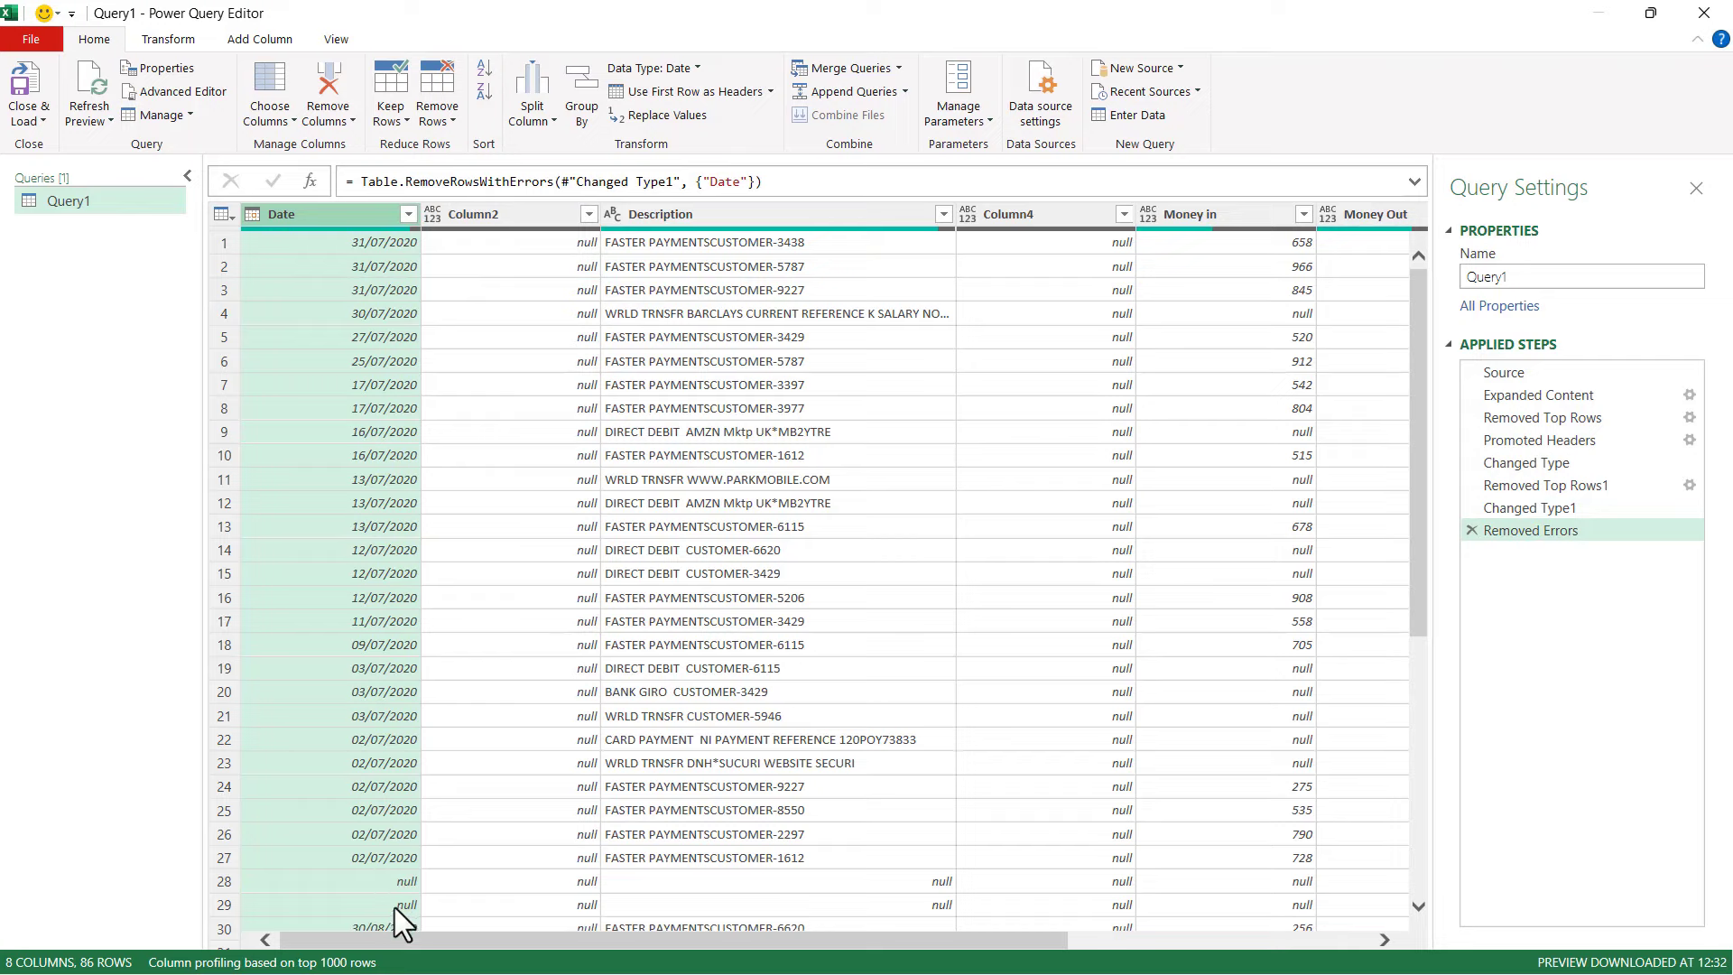
left_click(409, 213)
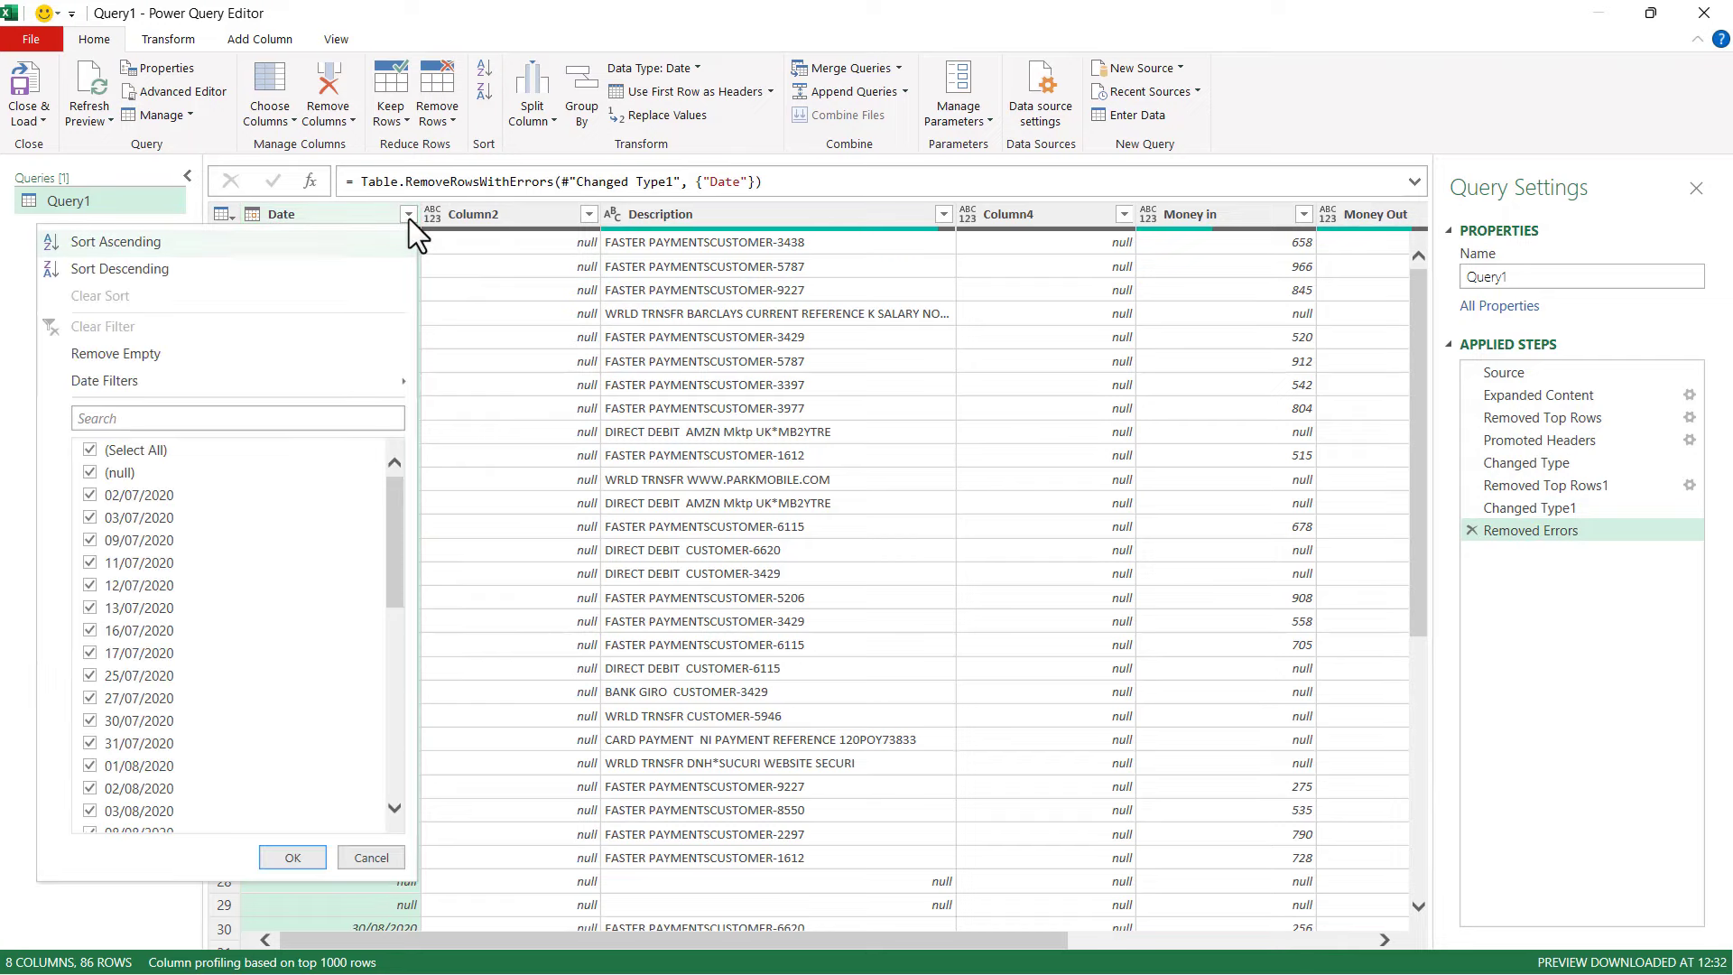
left_click(91, 474)
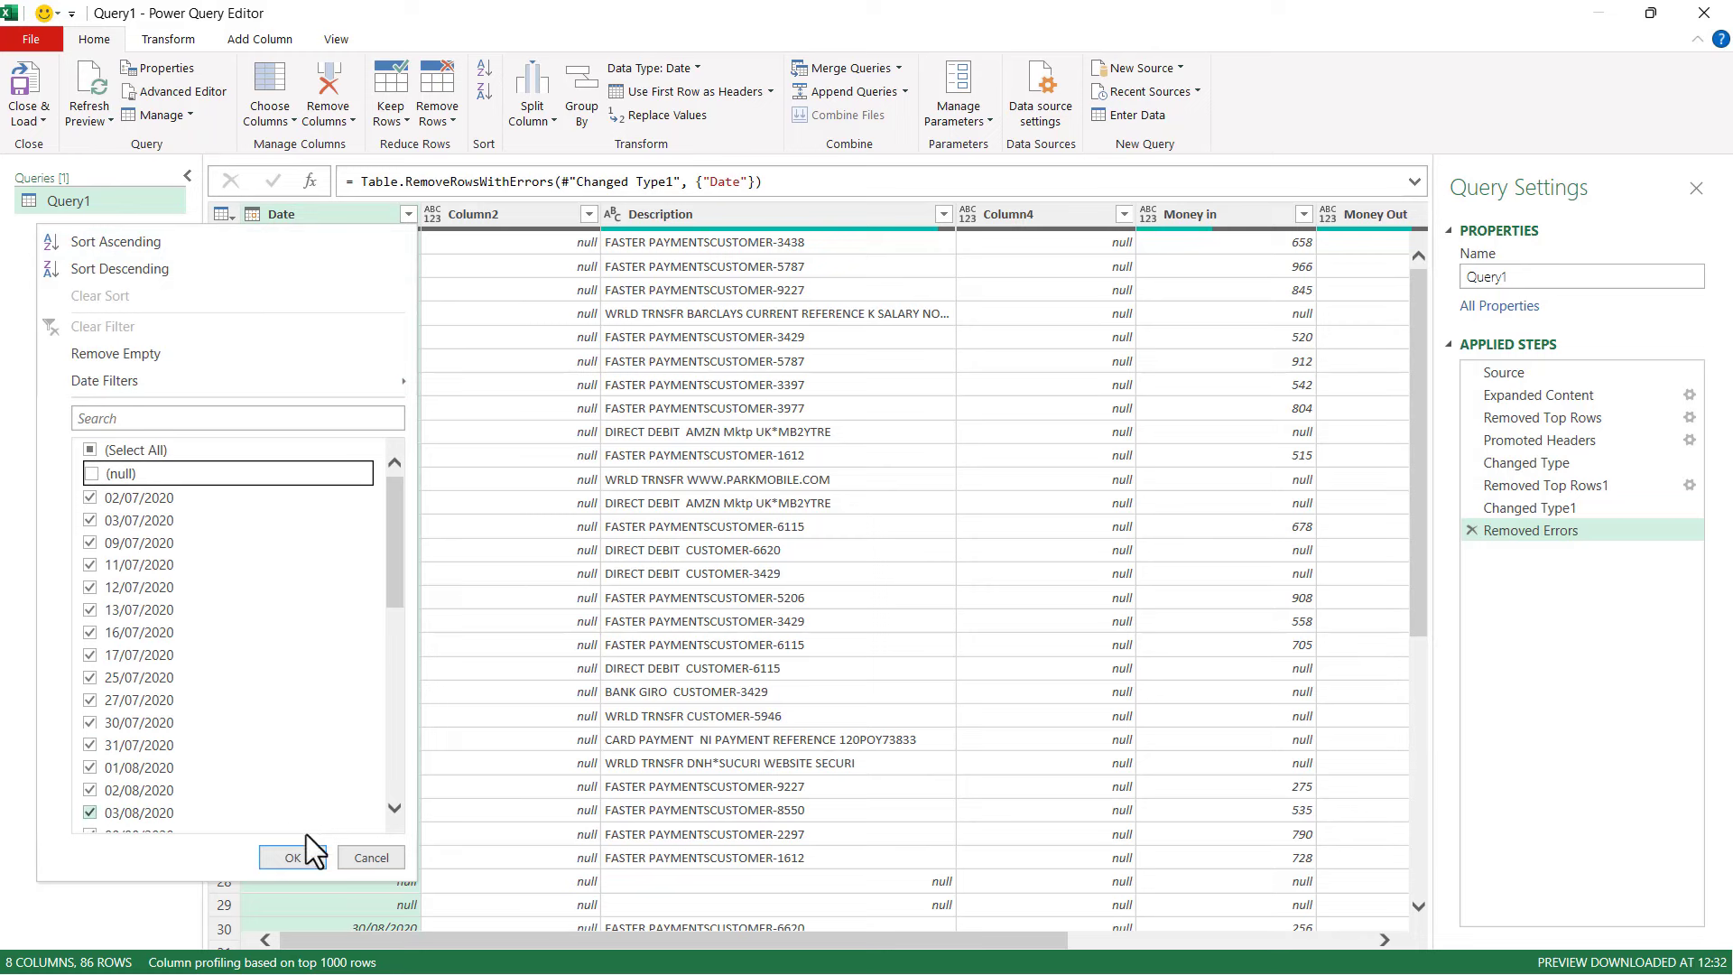
left_click(298, 858)
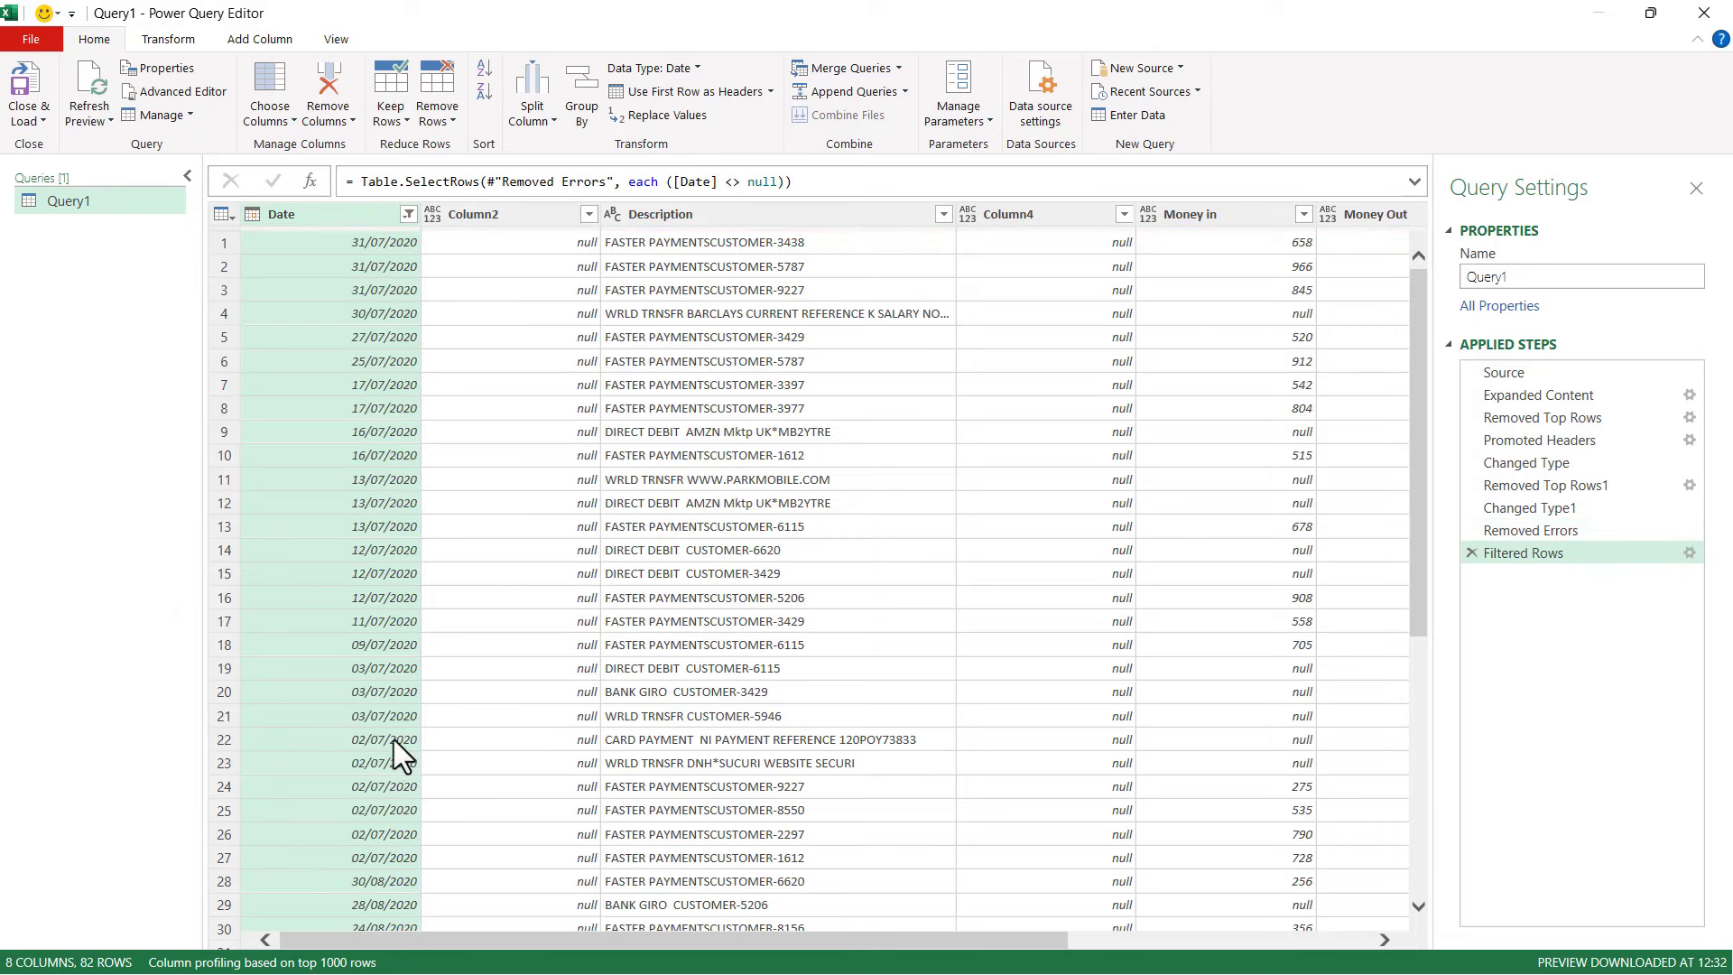
- Delete Column2 and Column4
right_click(504, 209)
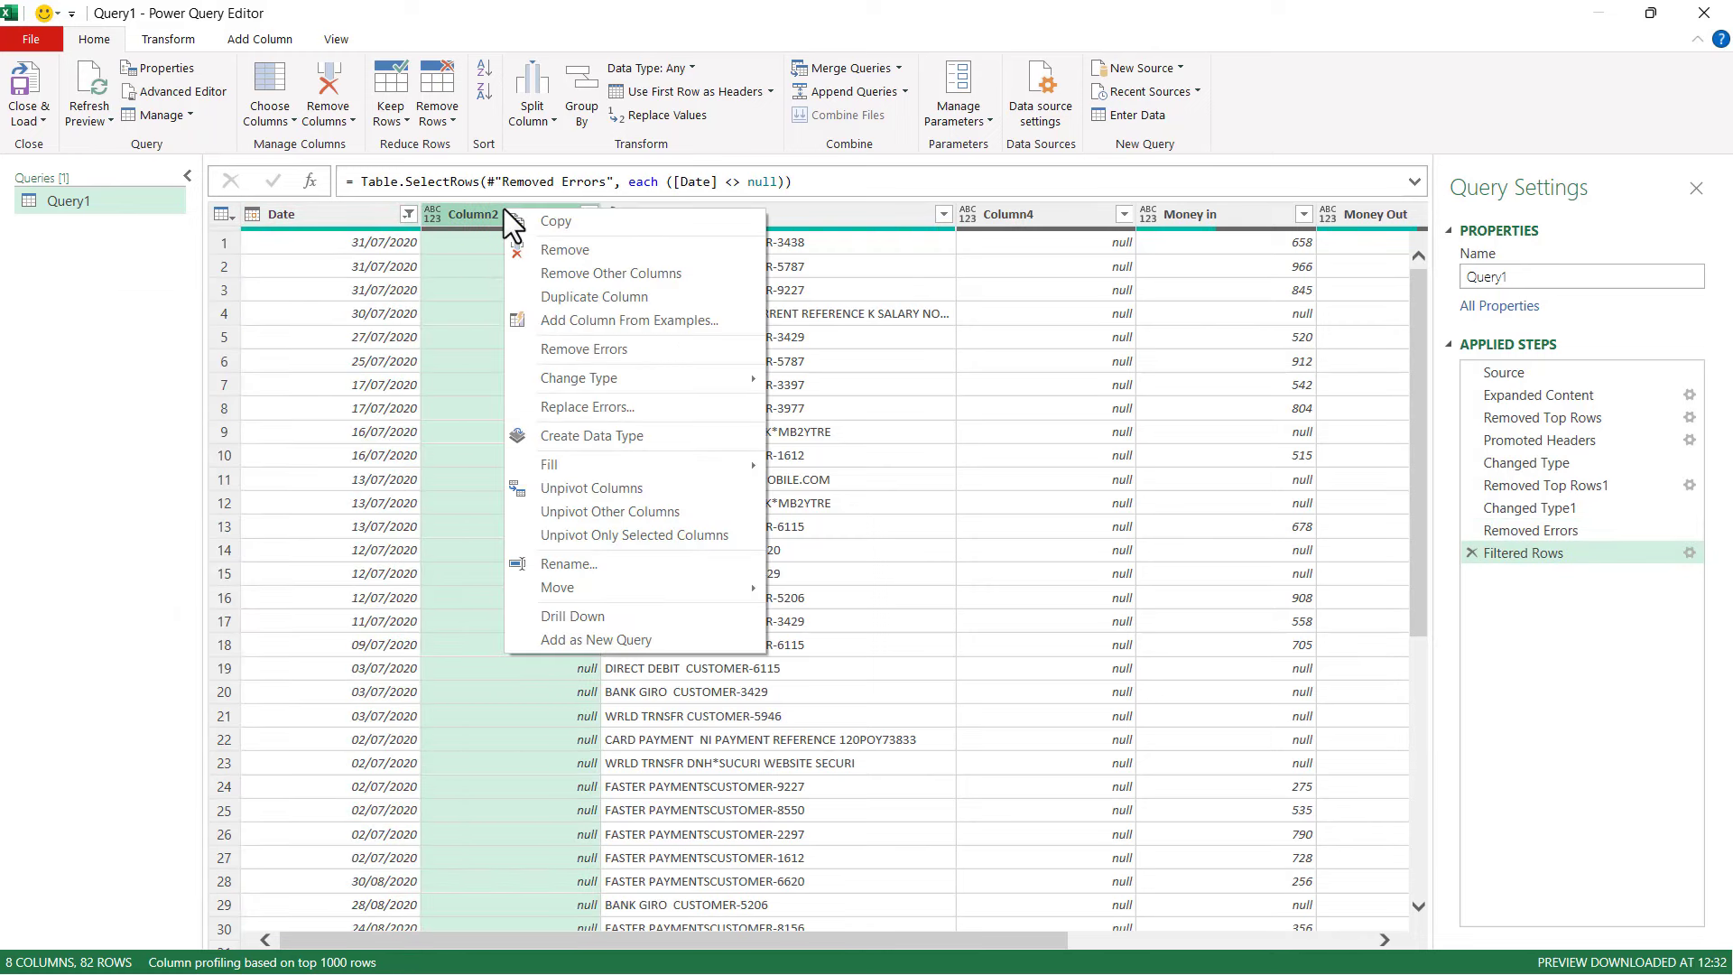
left_click(538, 249)
right_click(876, 220)
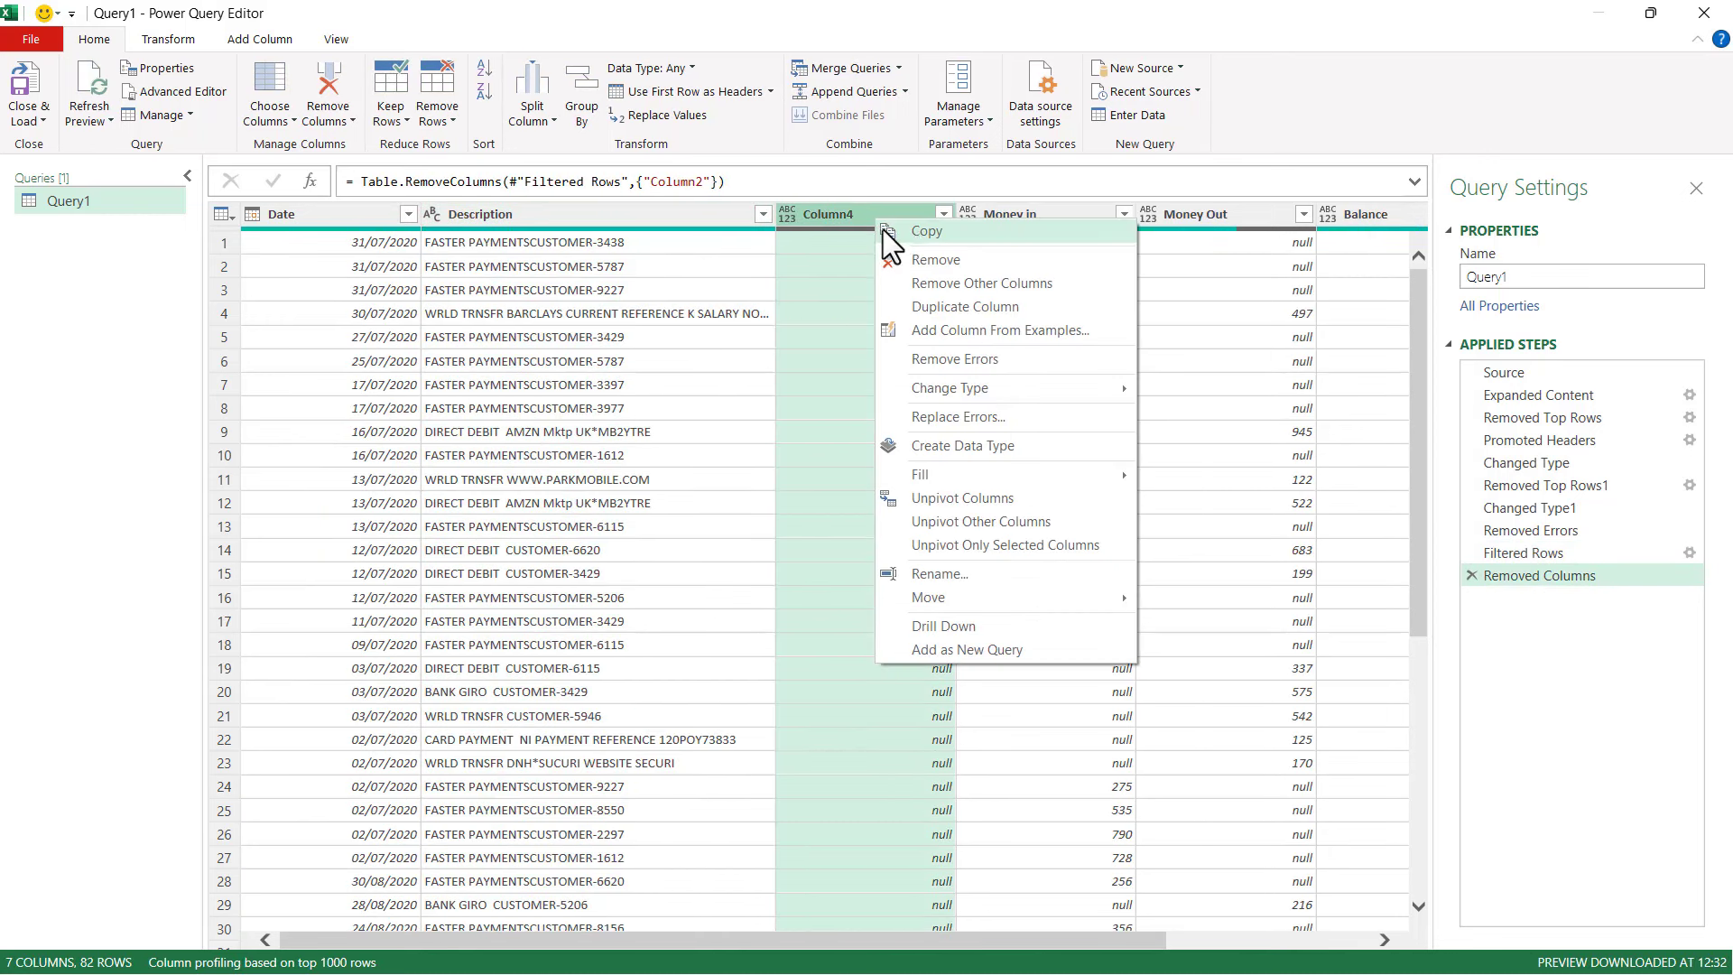
left_click(923, 263)
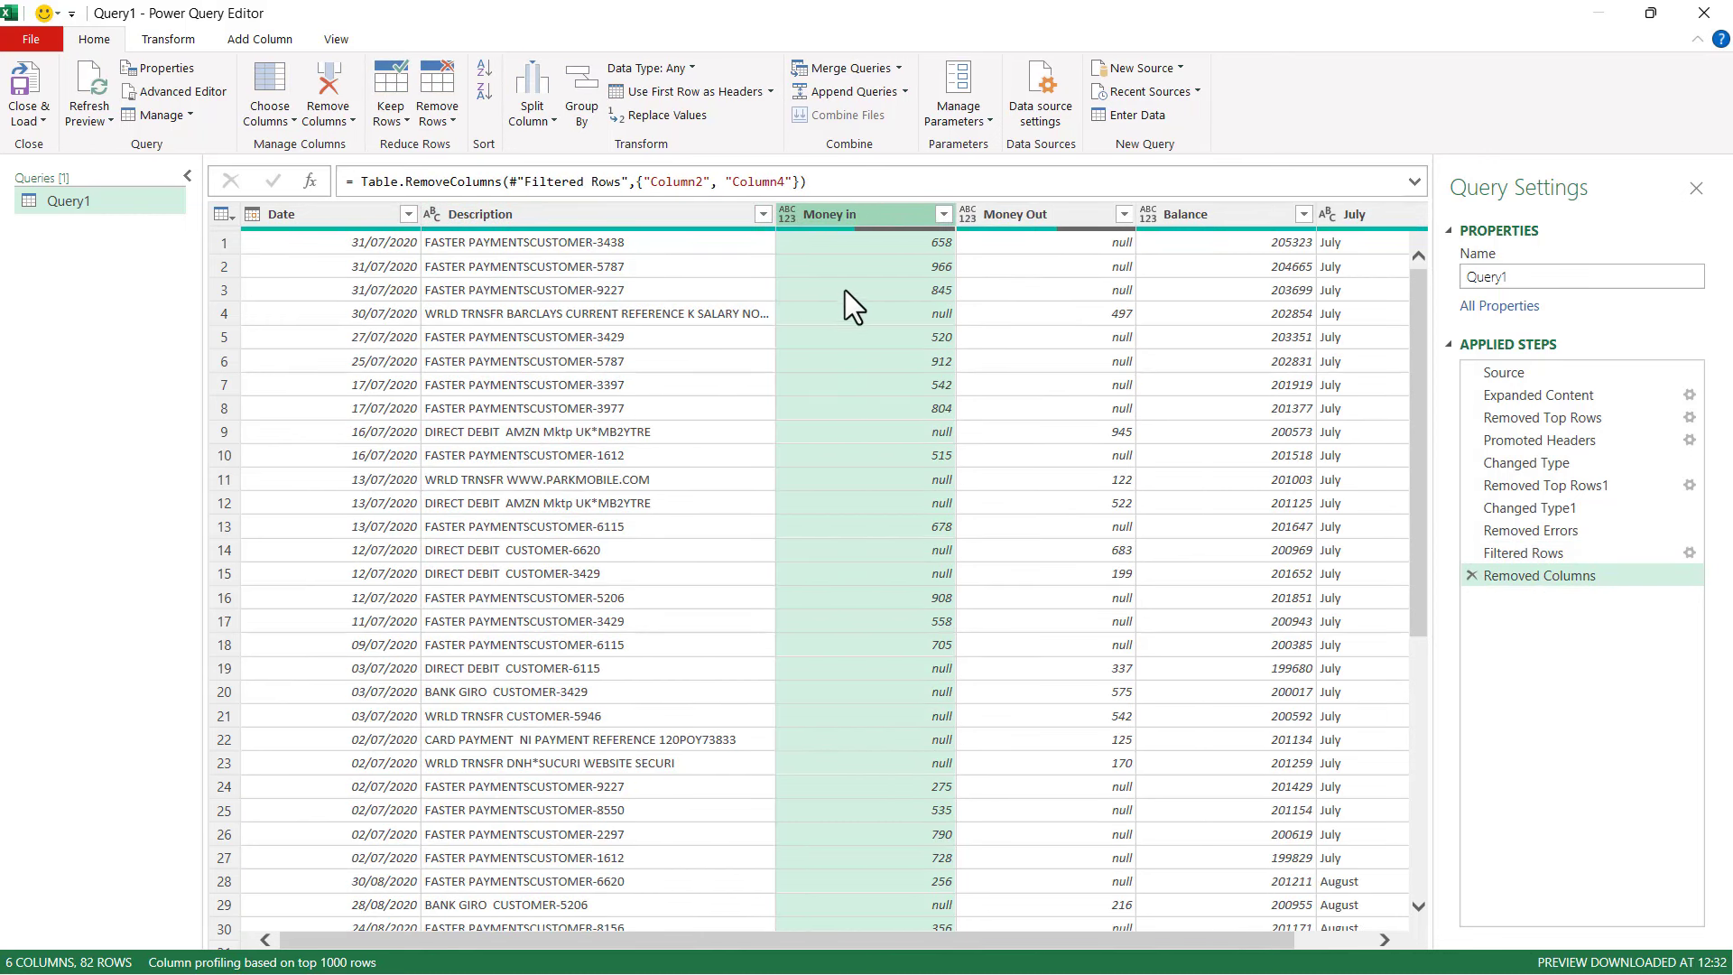
- Set Money in, Money Out and Balance to the Currency type
left_click(788, 220)
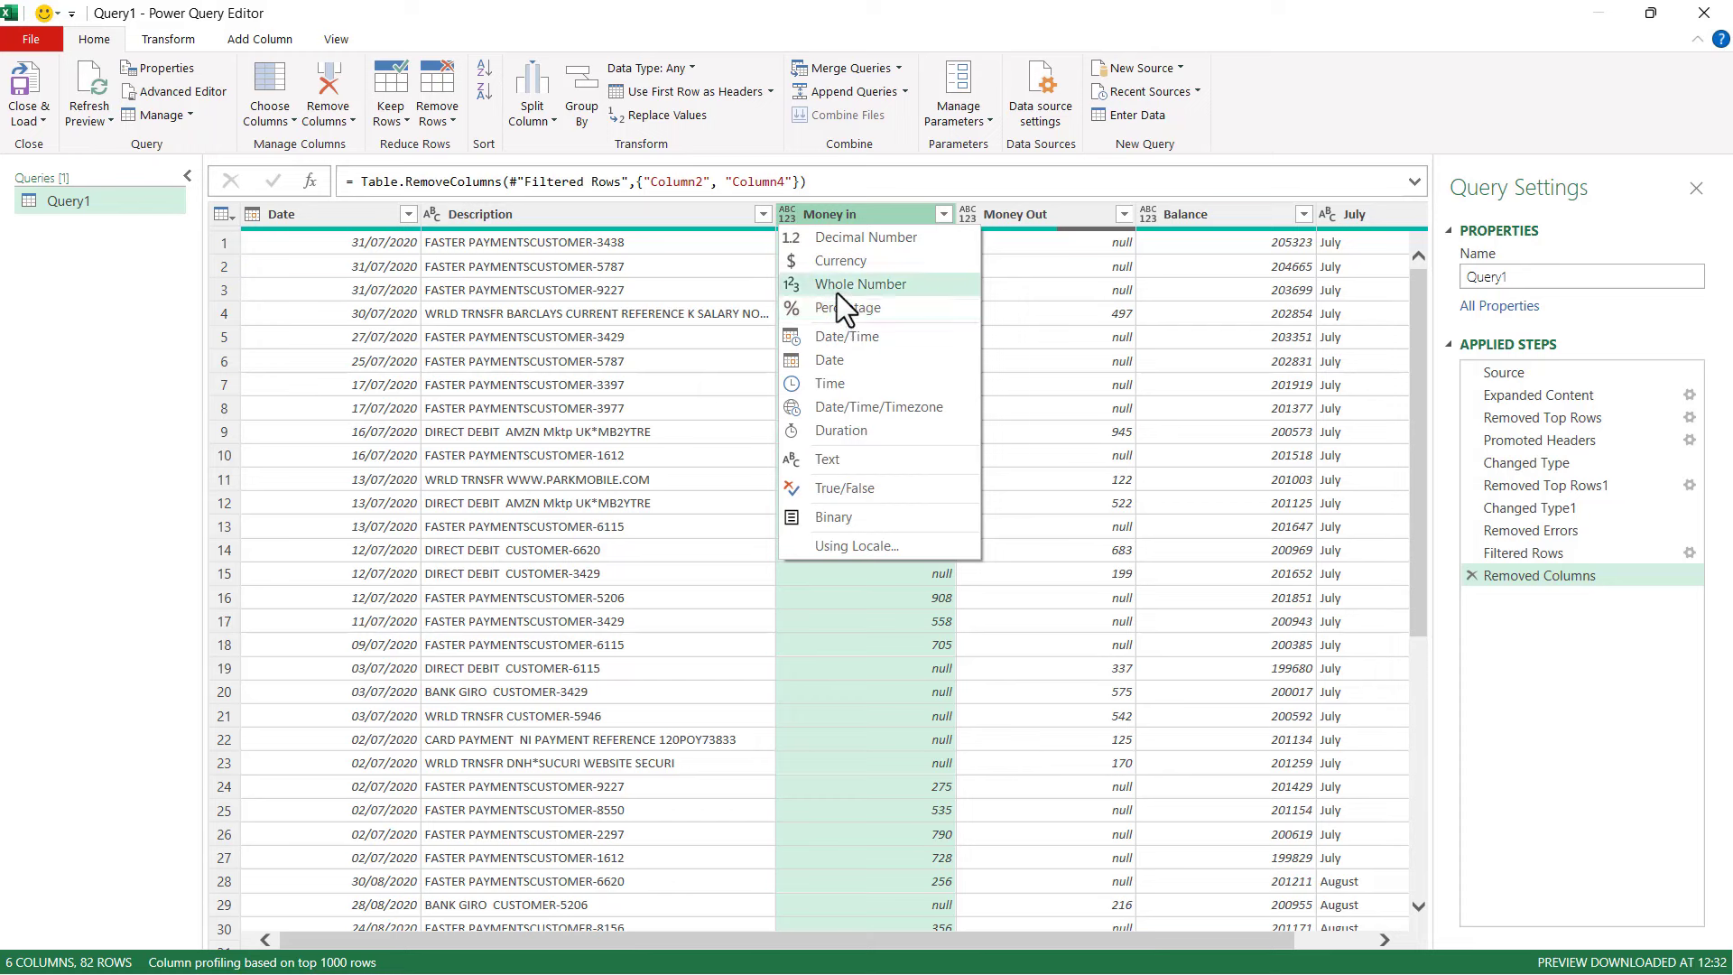
left_click(837, 290)
left_click(972, 213)
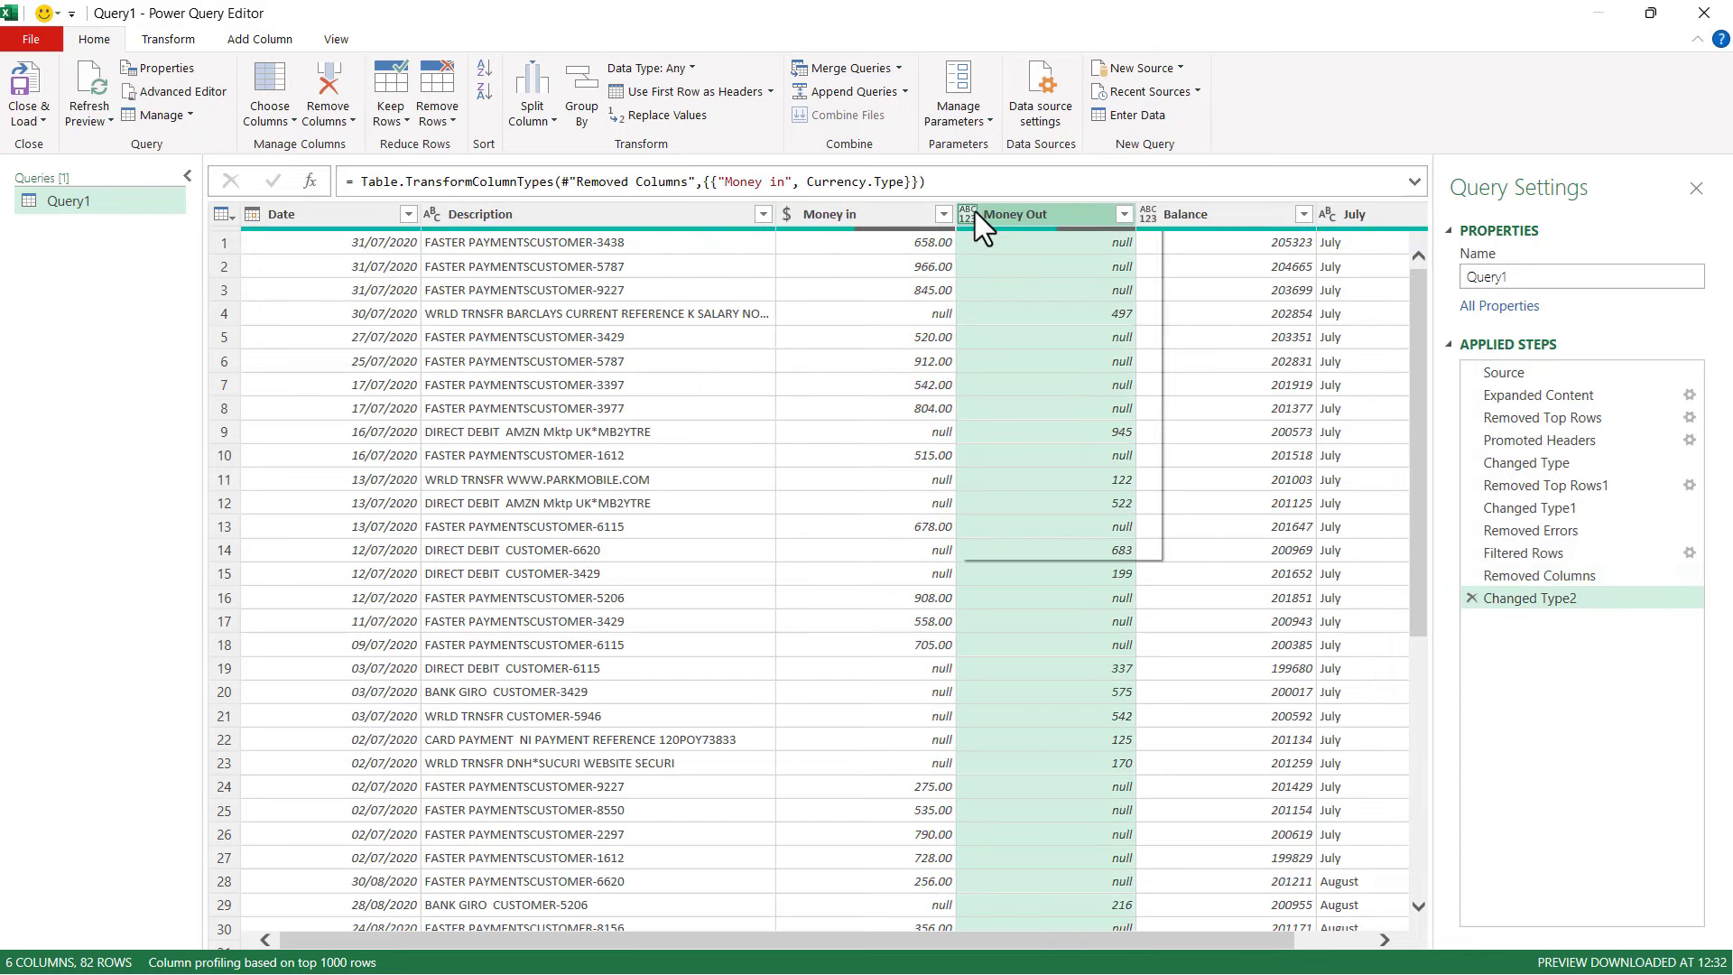
left_click(1007, 260)
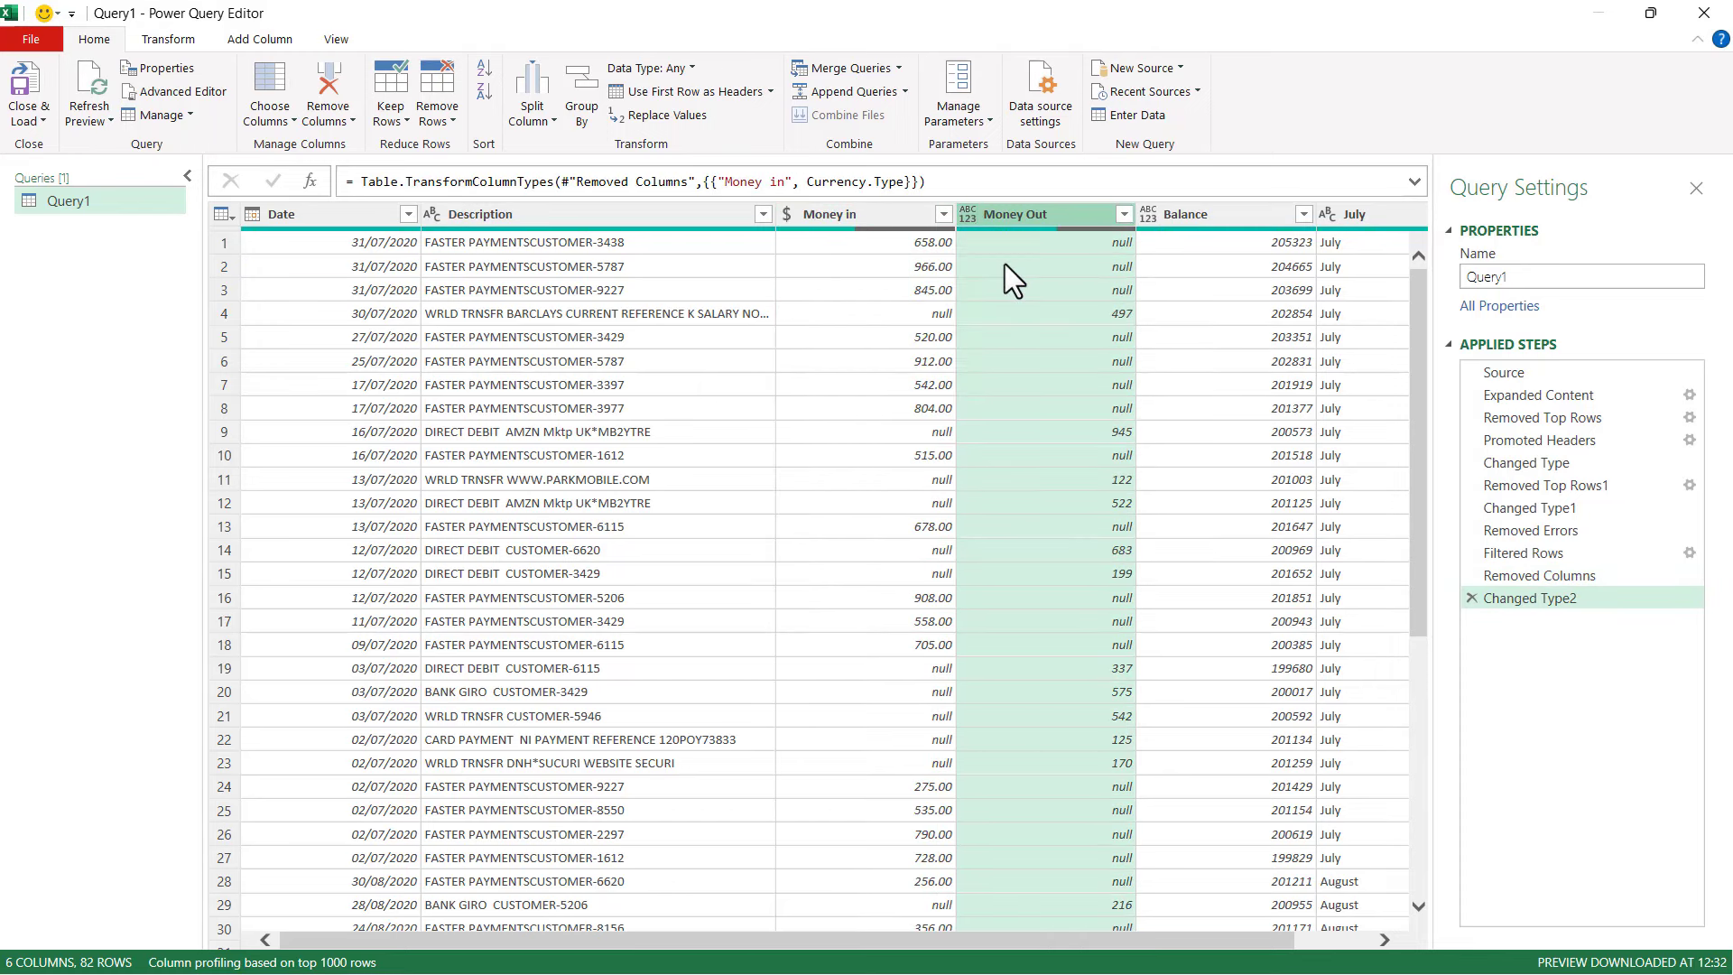
left_click(1147, 221)
left_click(1167, 261)
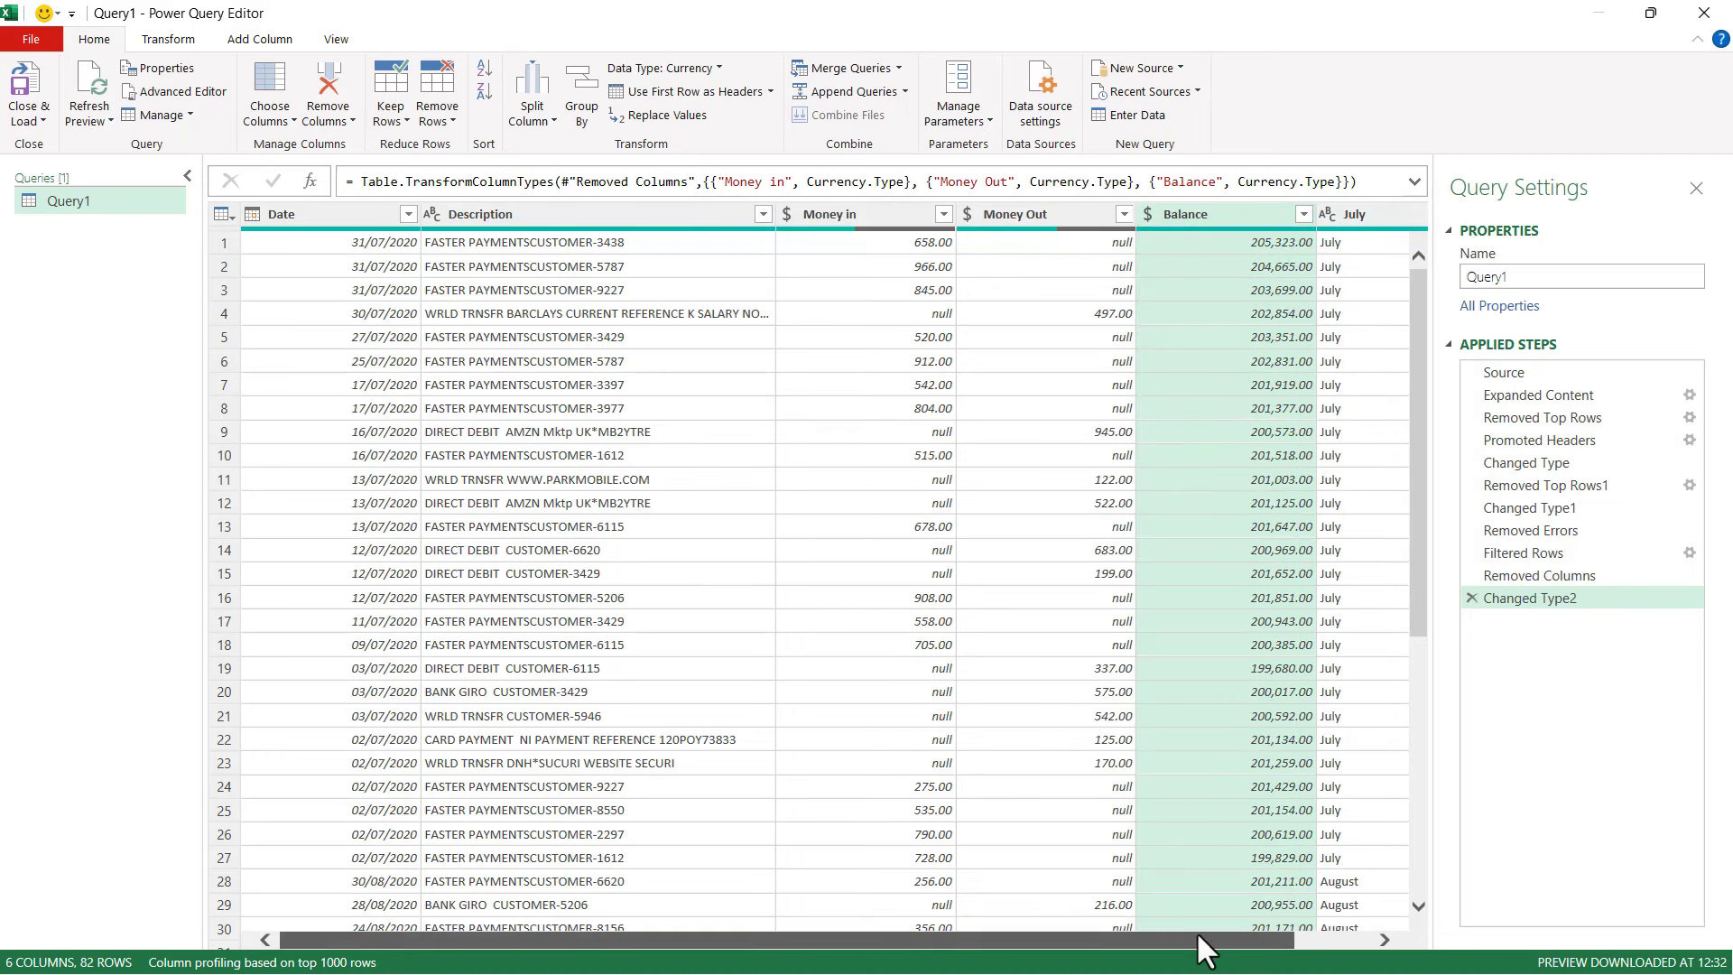
- Delete the July column and rename the query to 'All Statements'
left_click_drag(1195, 939, 1273, 939)
right_click(1291, 209)
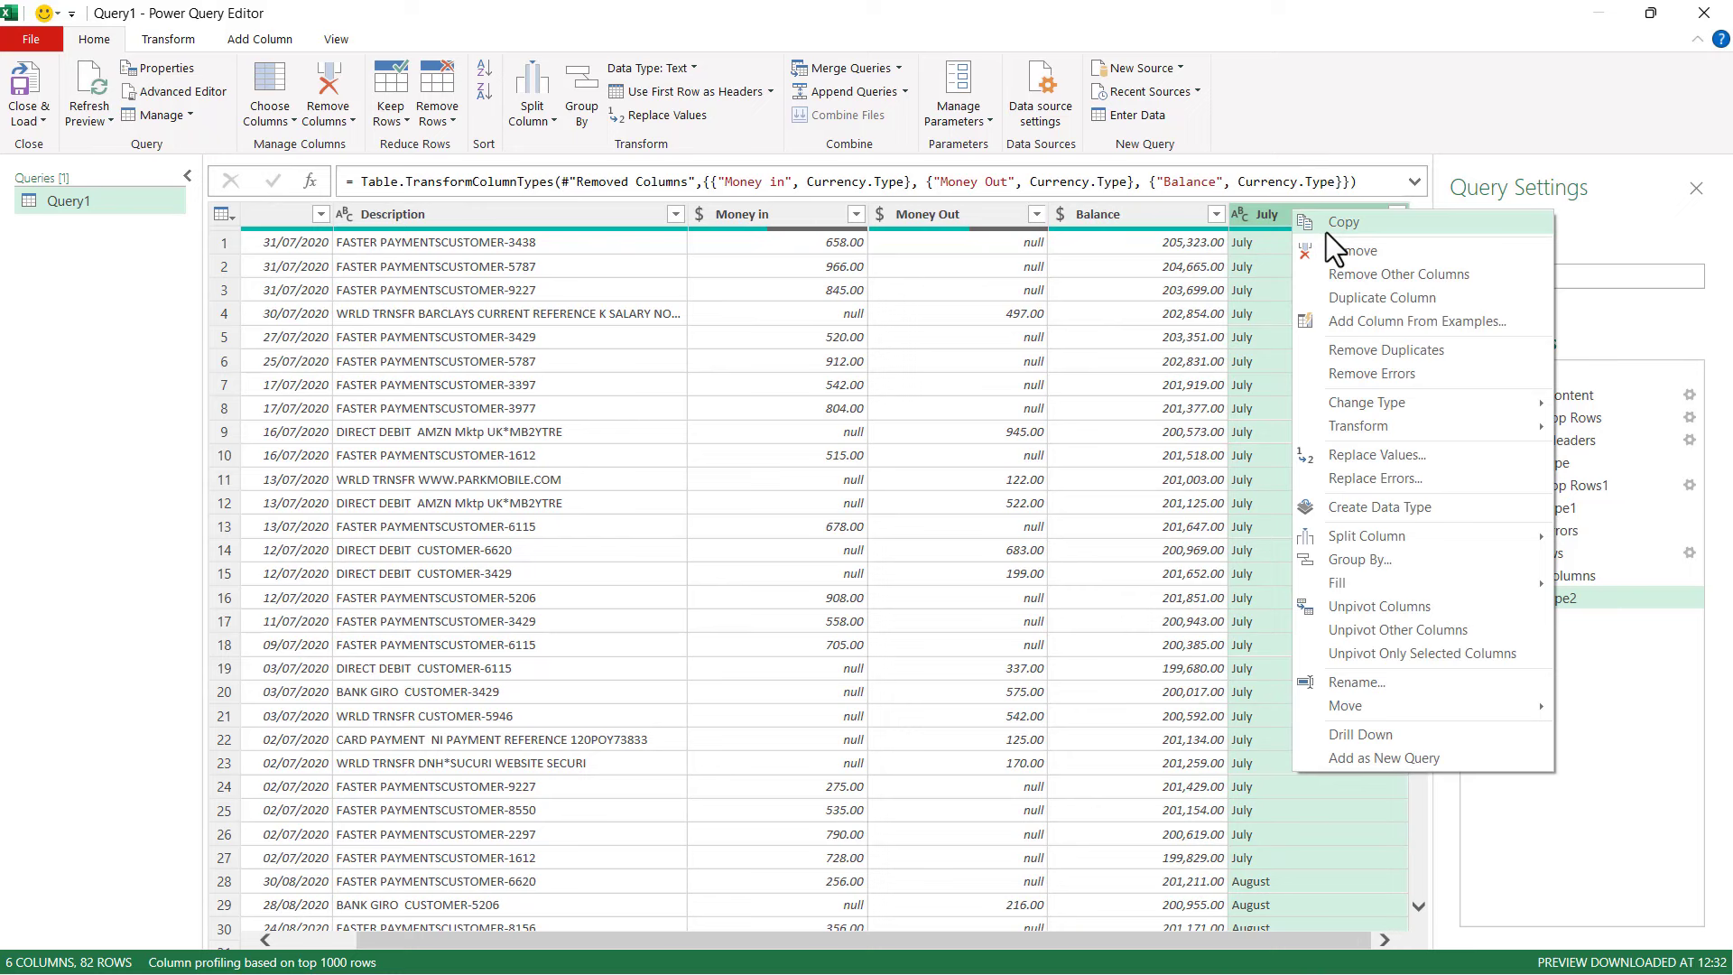
left_click(1329, 239)
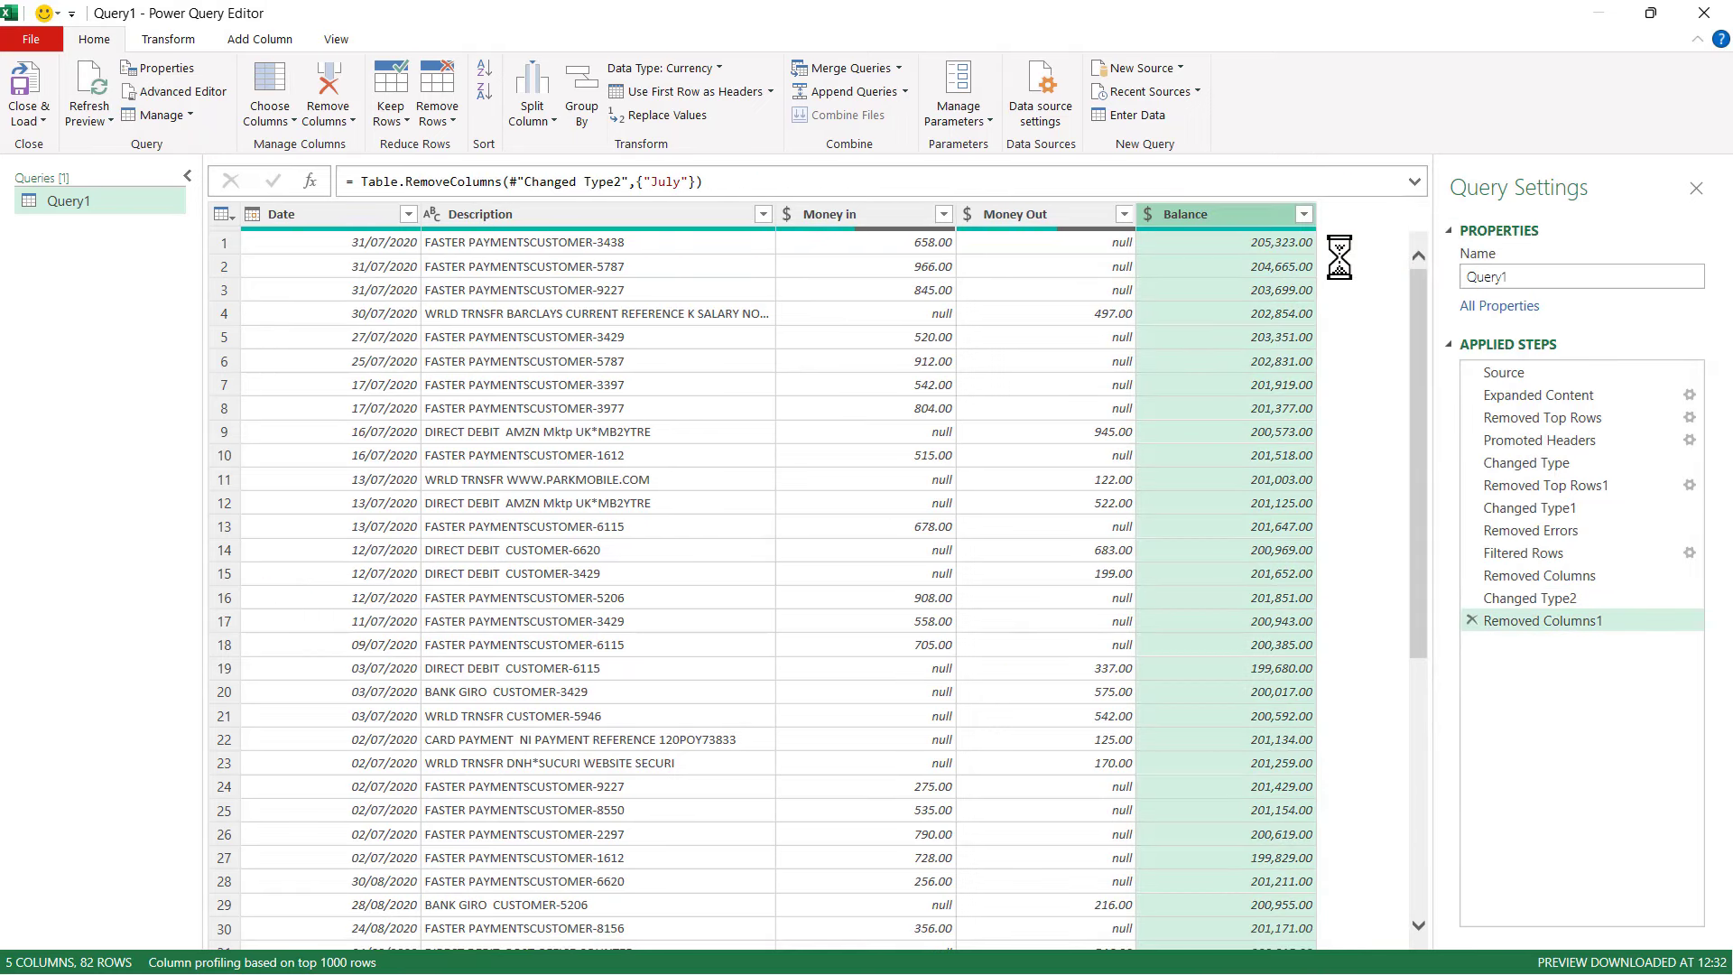
double_click(1535, 277)
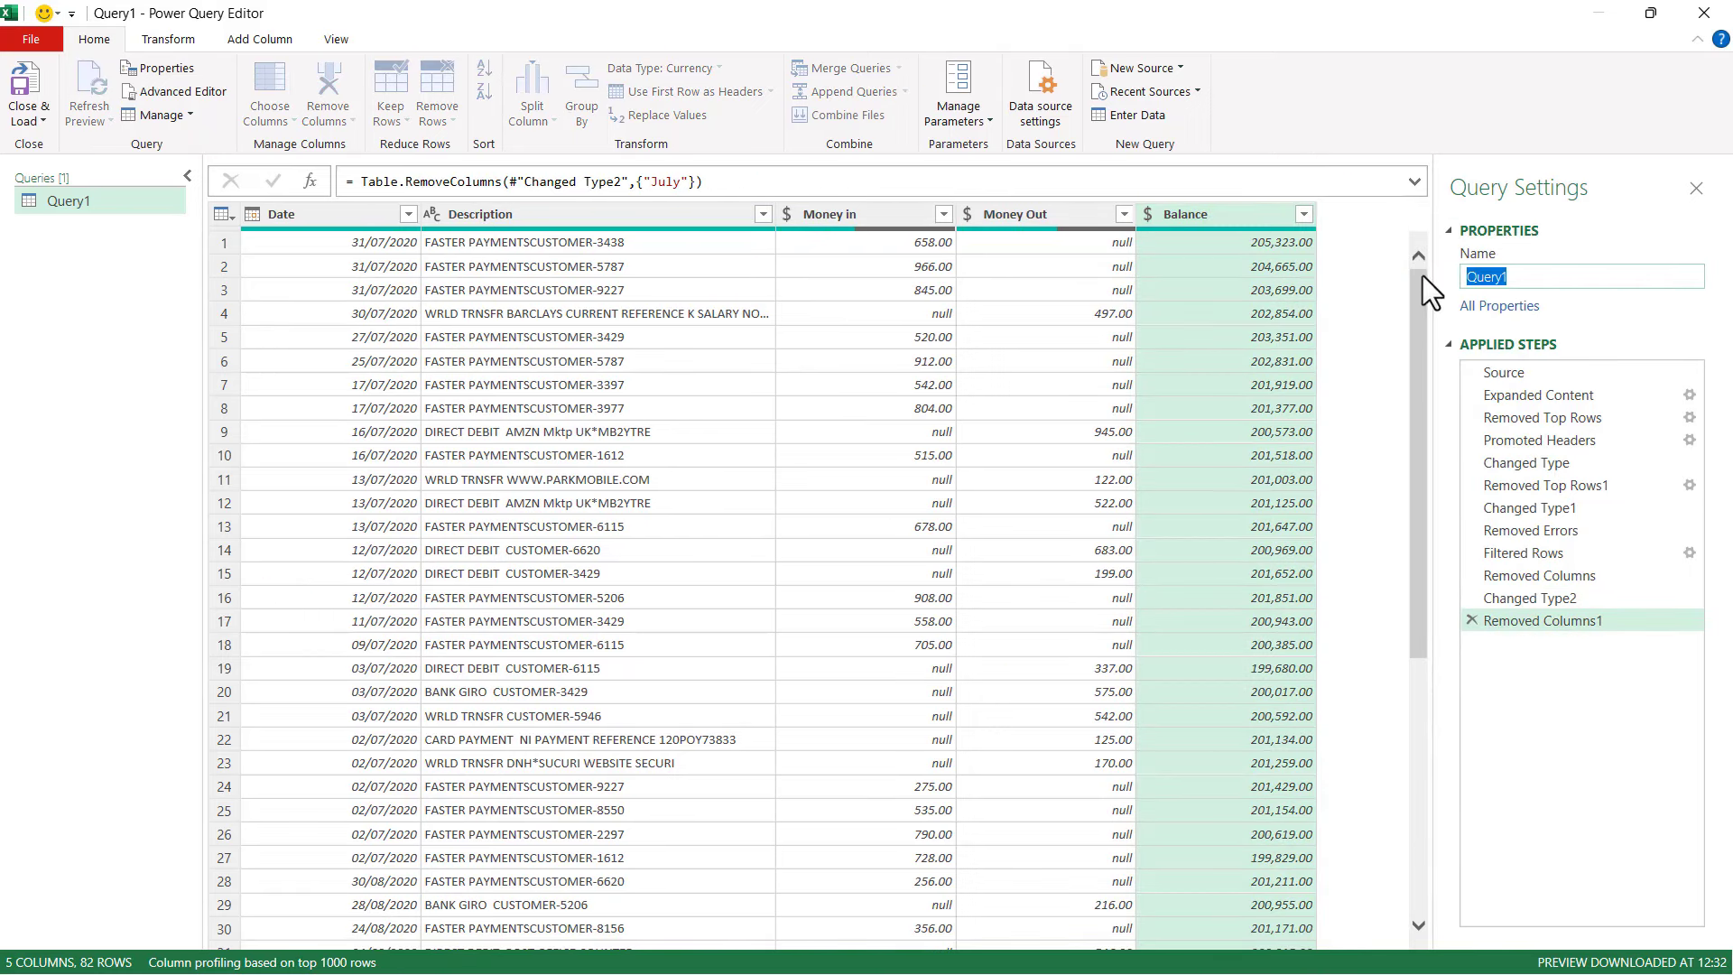
type("All Statements")
- Load the query into Excel as the 82-row All Statements table and review it
left_click(33, 78)
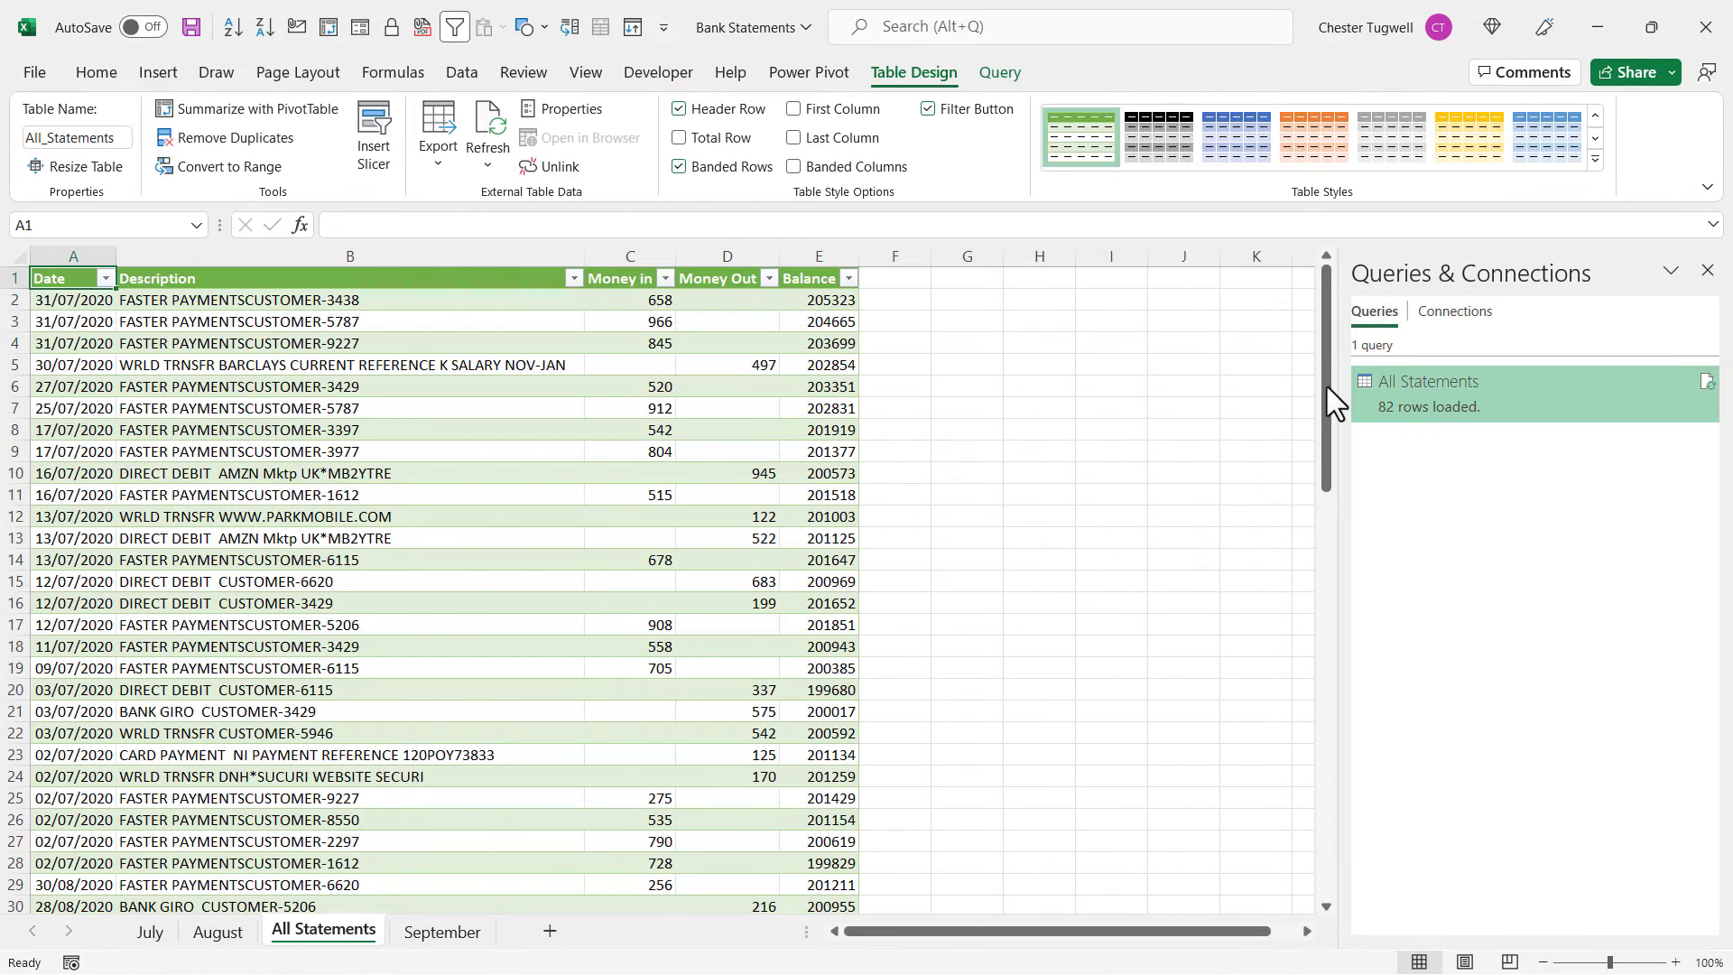
left_click_drag(1327, 387, 1326, 388)
left_click_drag(1329, 506, 1320, 681)
left_click_drag(1329, 769, 1331, 804)
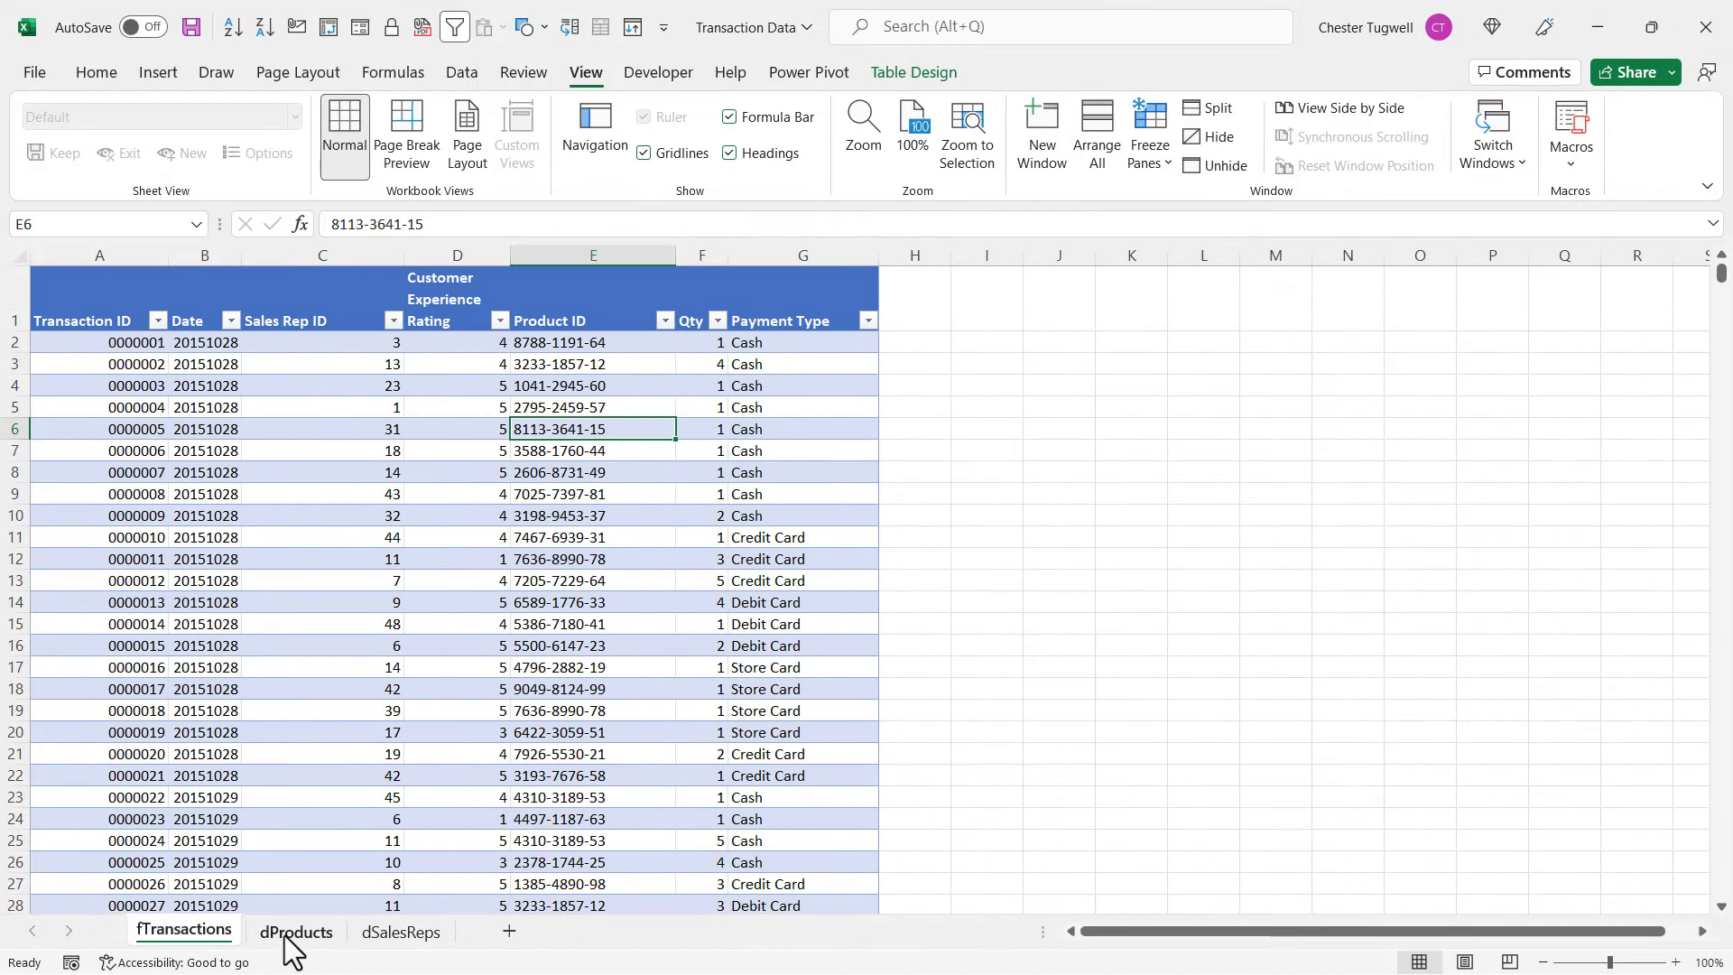
- Browse the dProducts and dSalesReps sheets, check the fTransactions table's name, then return to fTransactions
left_click(289, 937)
left_click(393, 939)
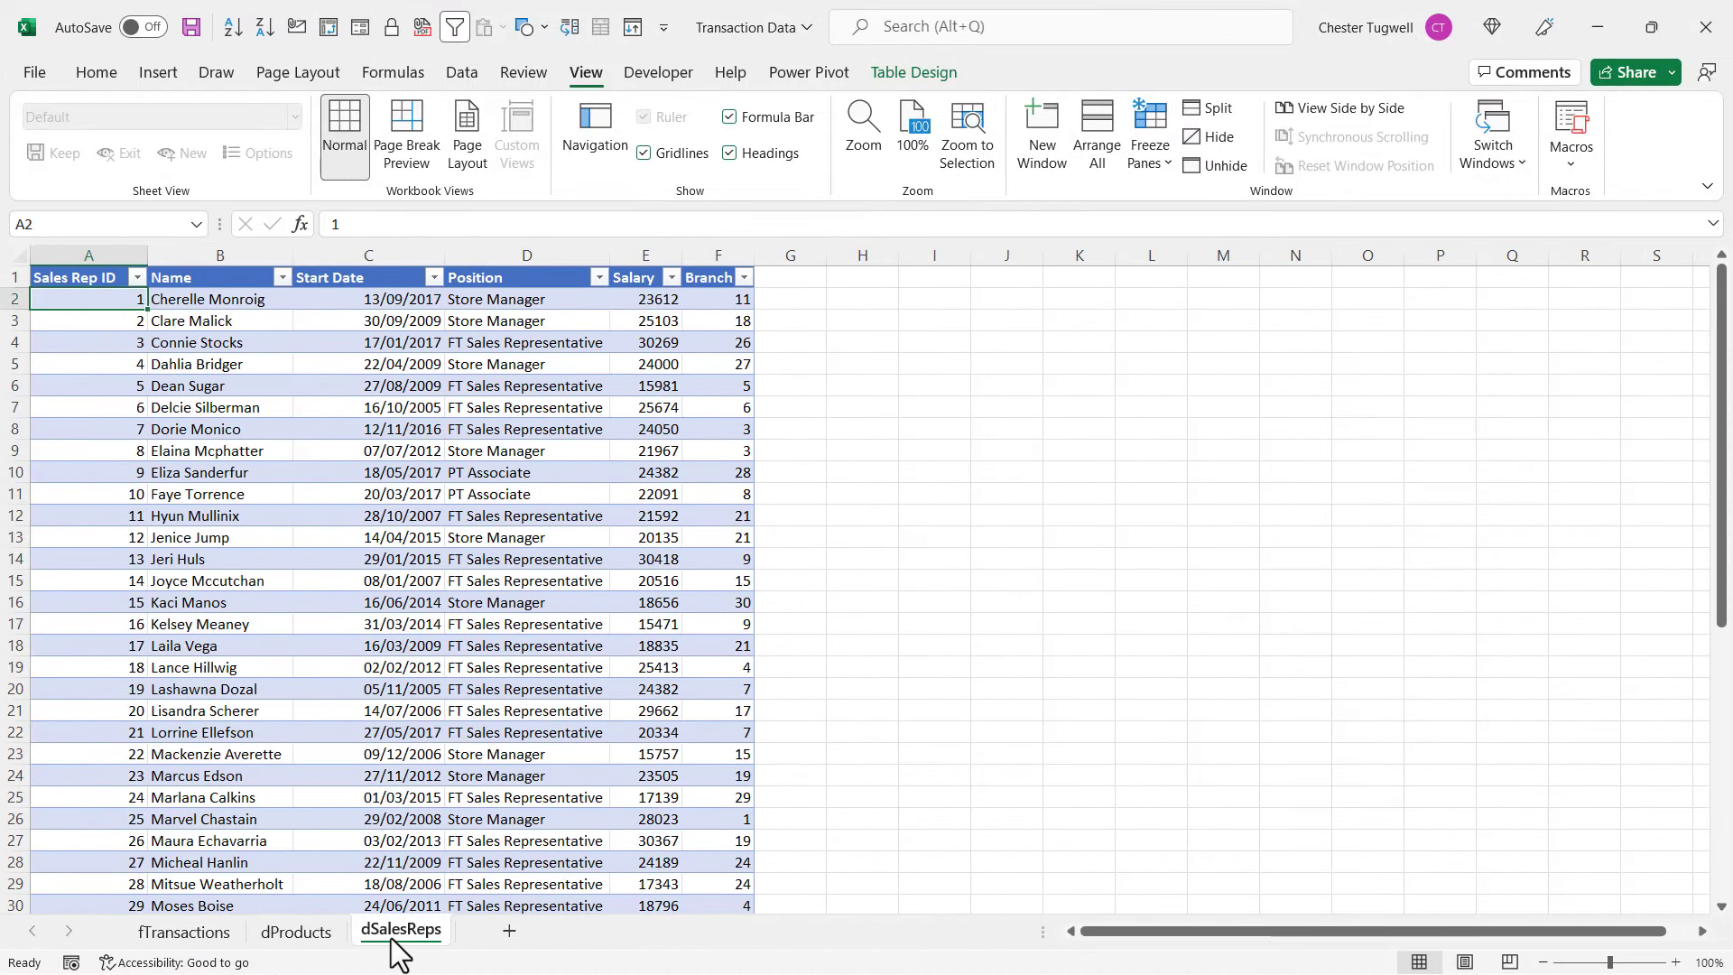
left_click(193, 939)
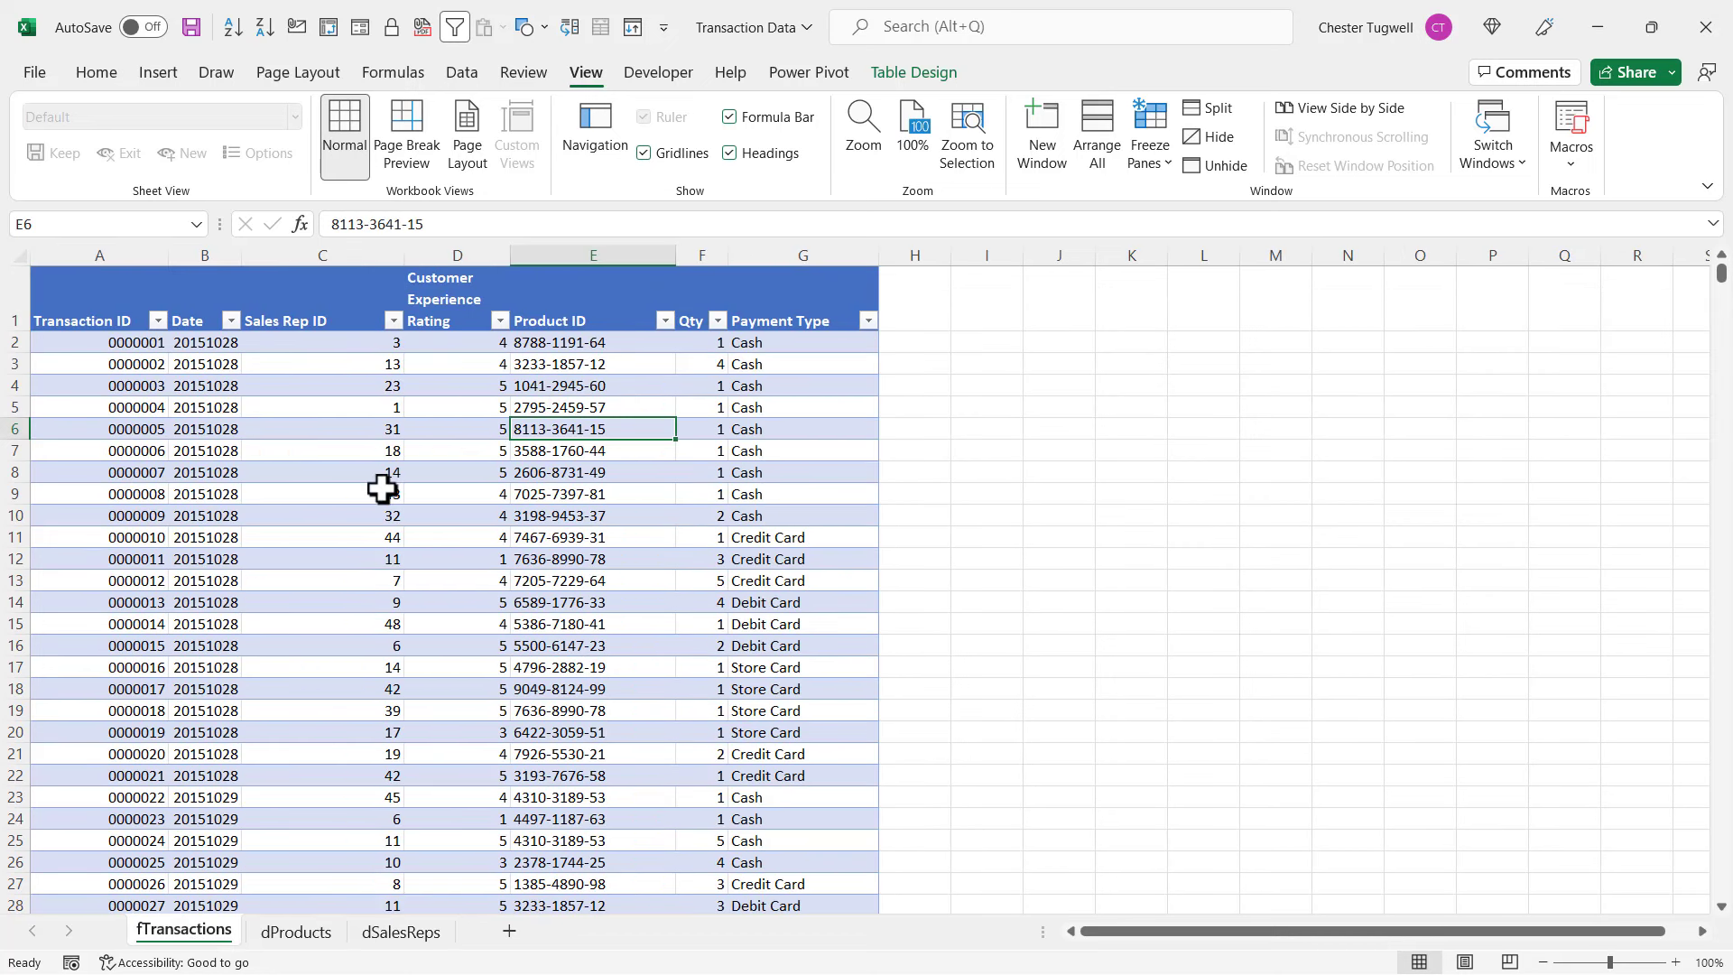
left_click(902, 81)
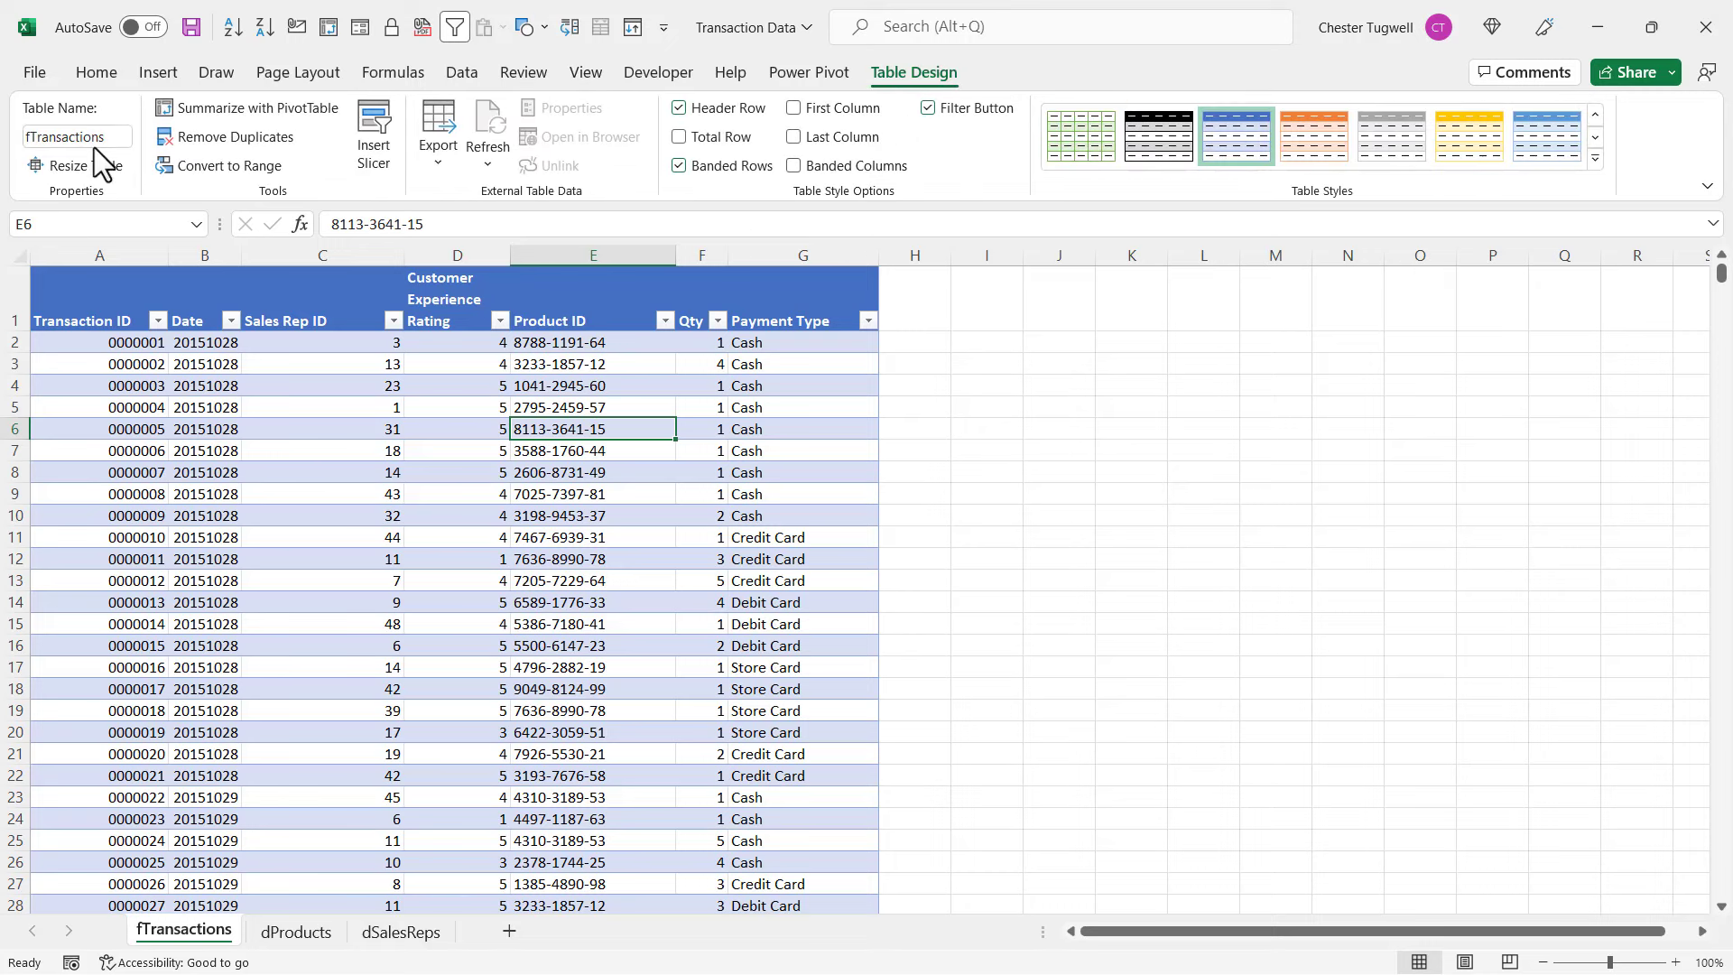
left_click(282, 937)
left_click(336, 578)
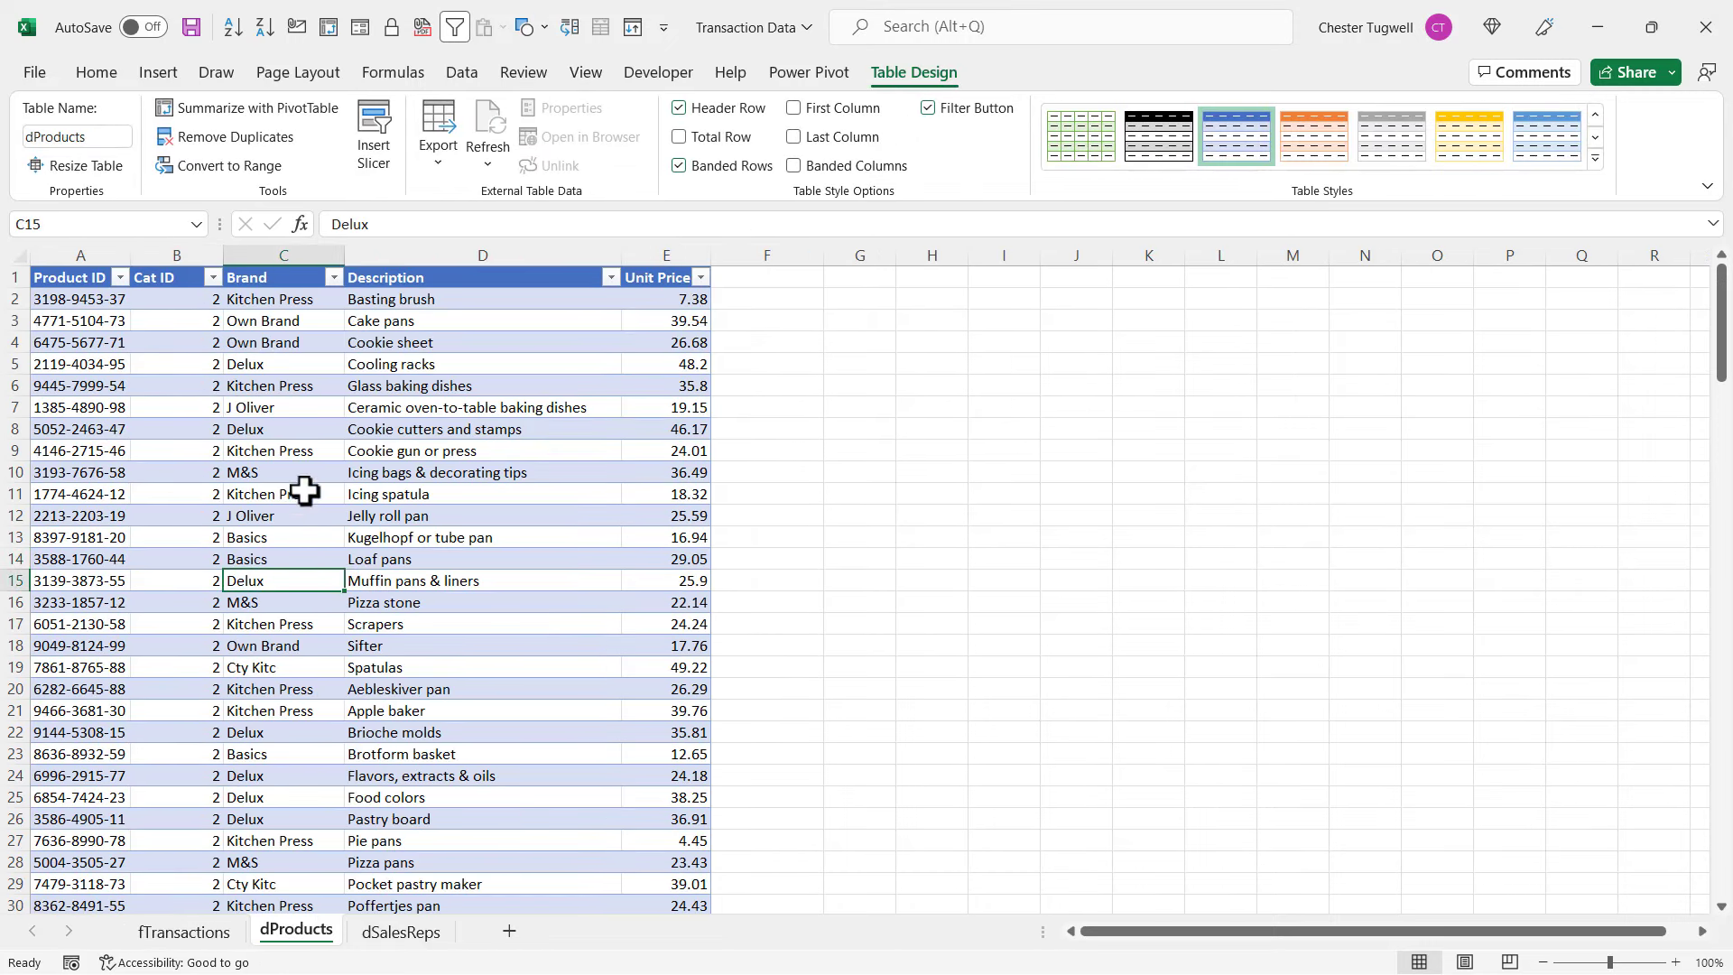
left_click(427, 946)
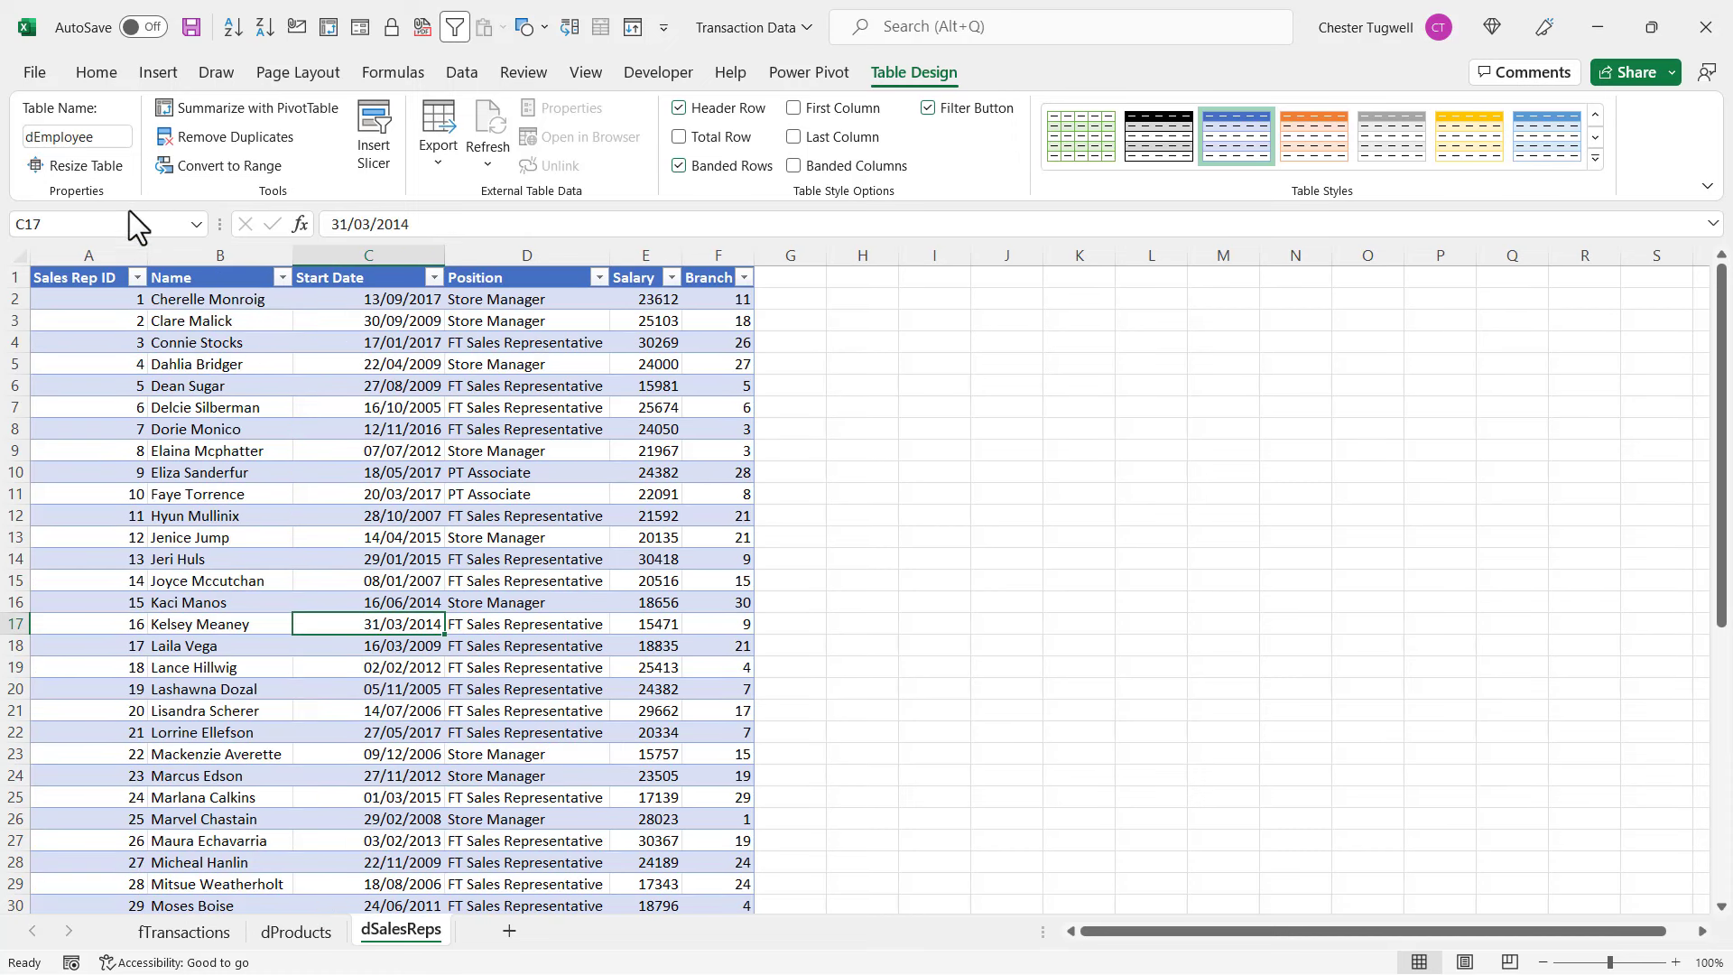
left_click(474, 536)
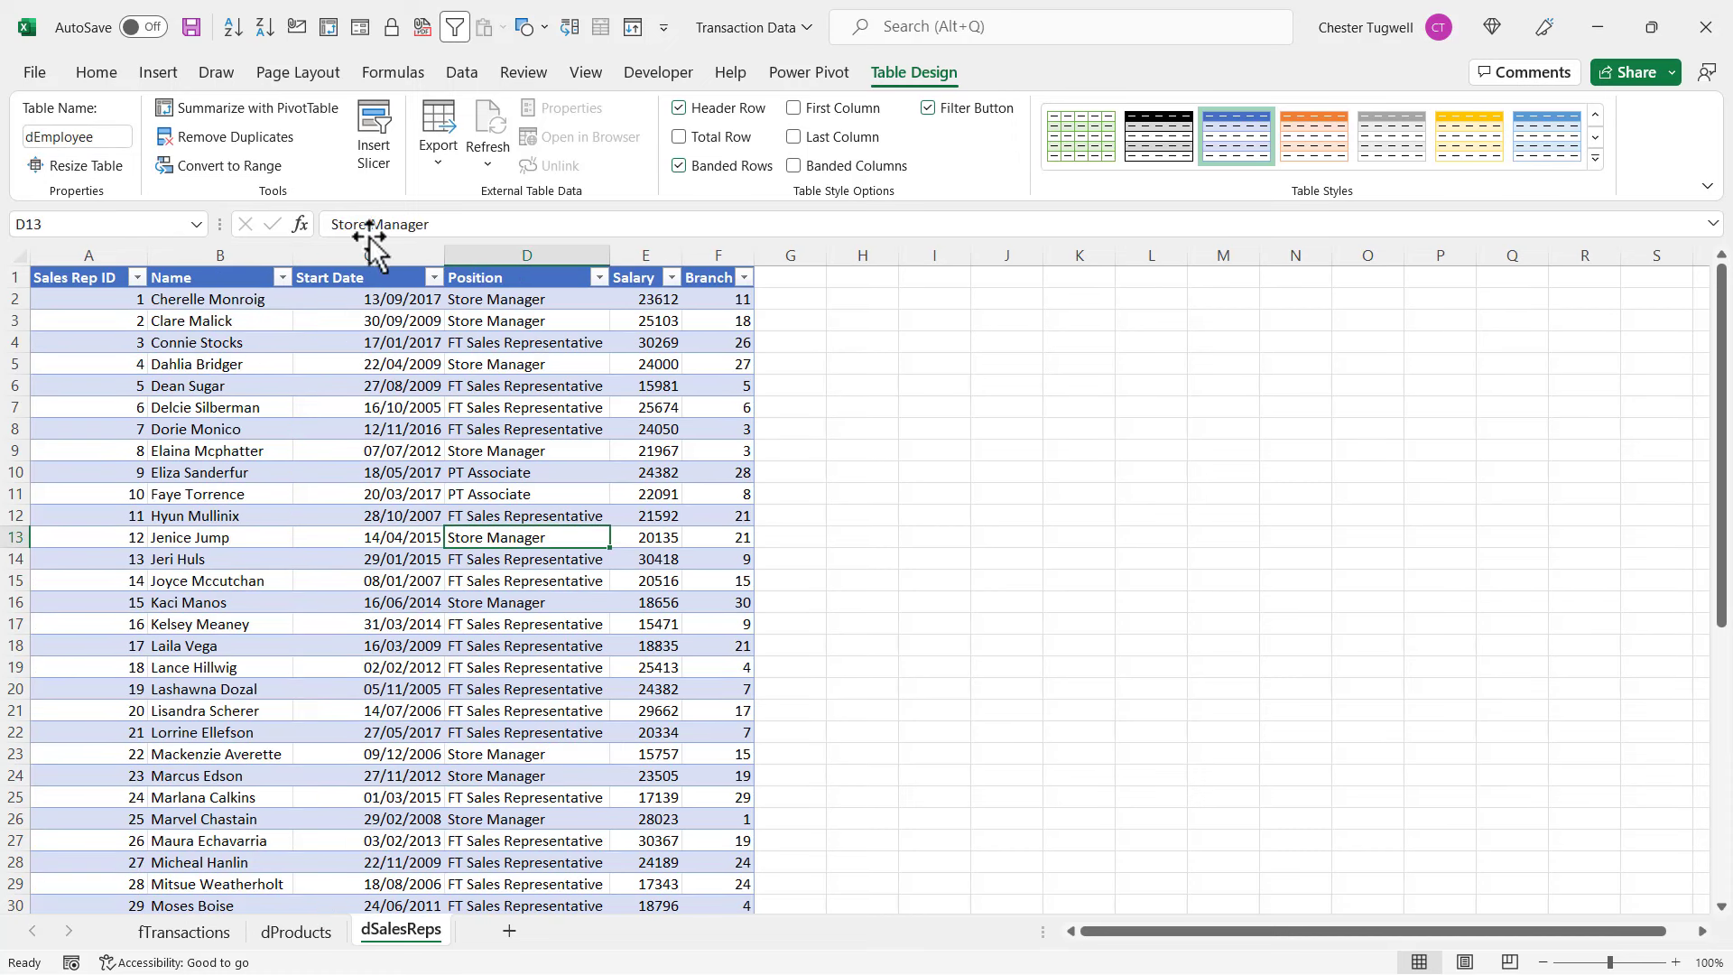
left_click(199, 939)
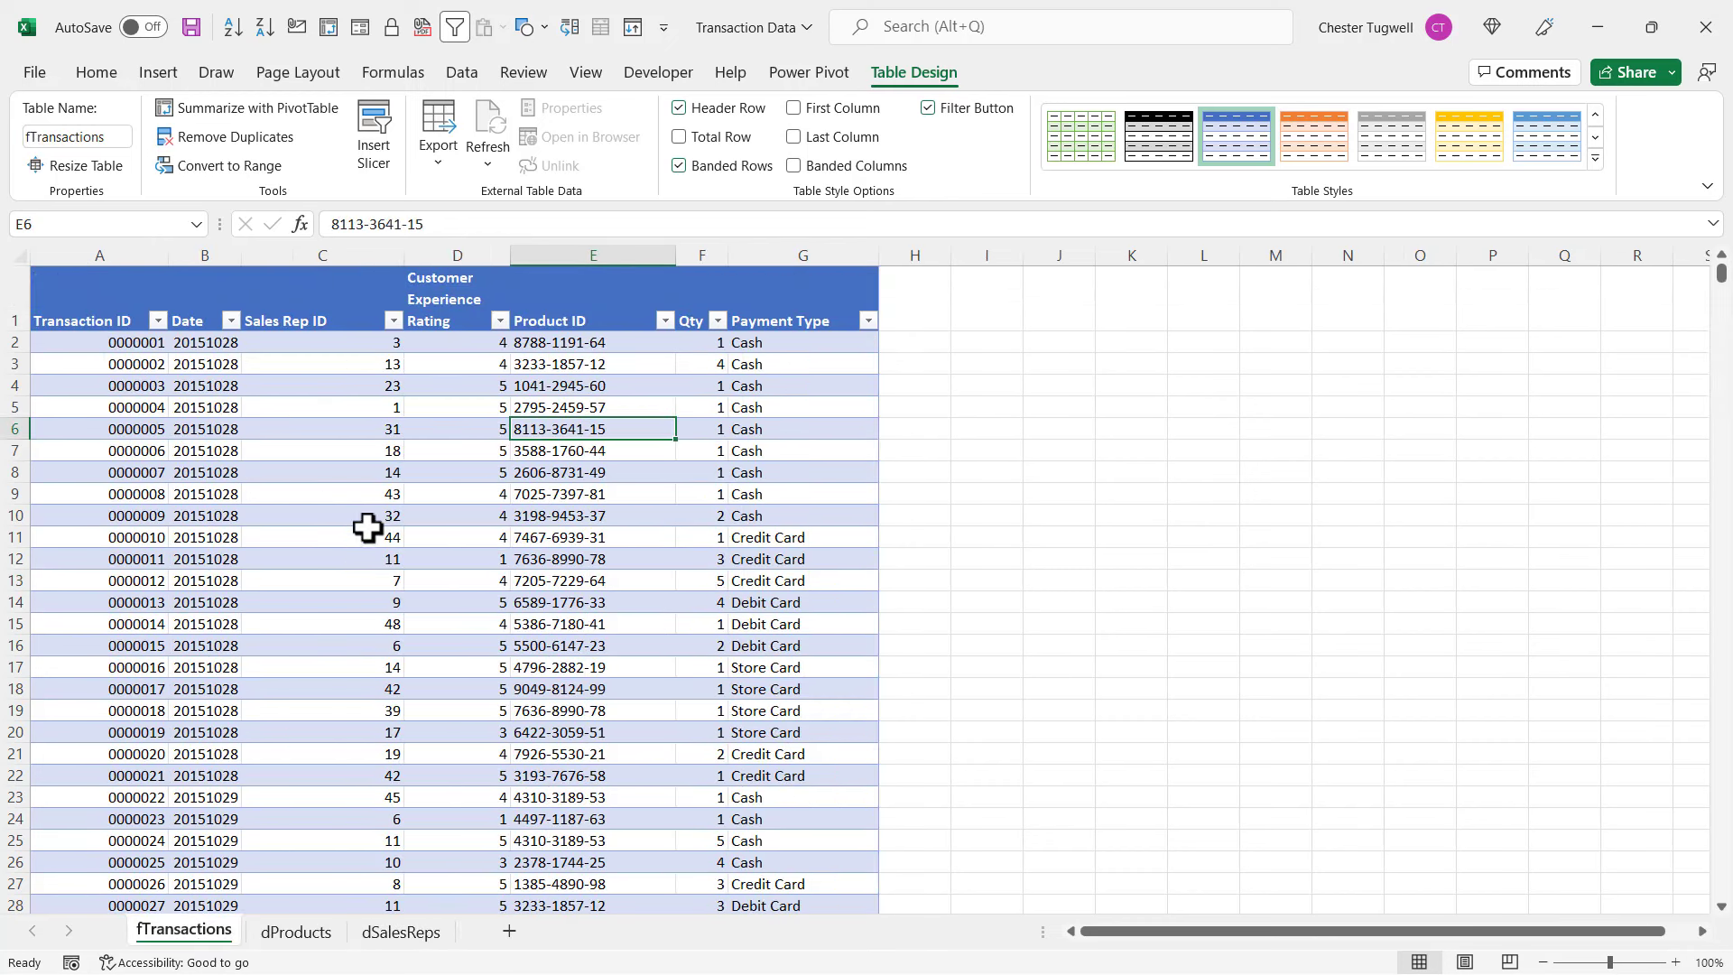
- Load the fTransactions table as a connection-only query, then go to the dProducts sheet
left_click(458, 72)
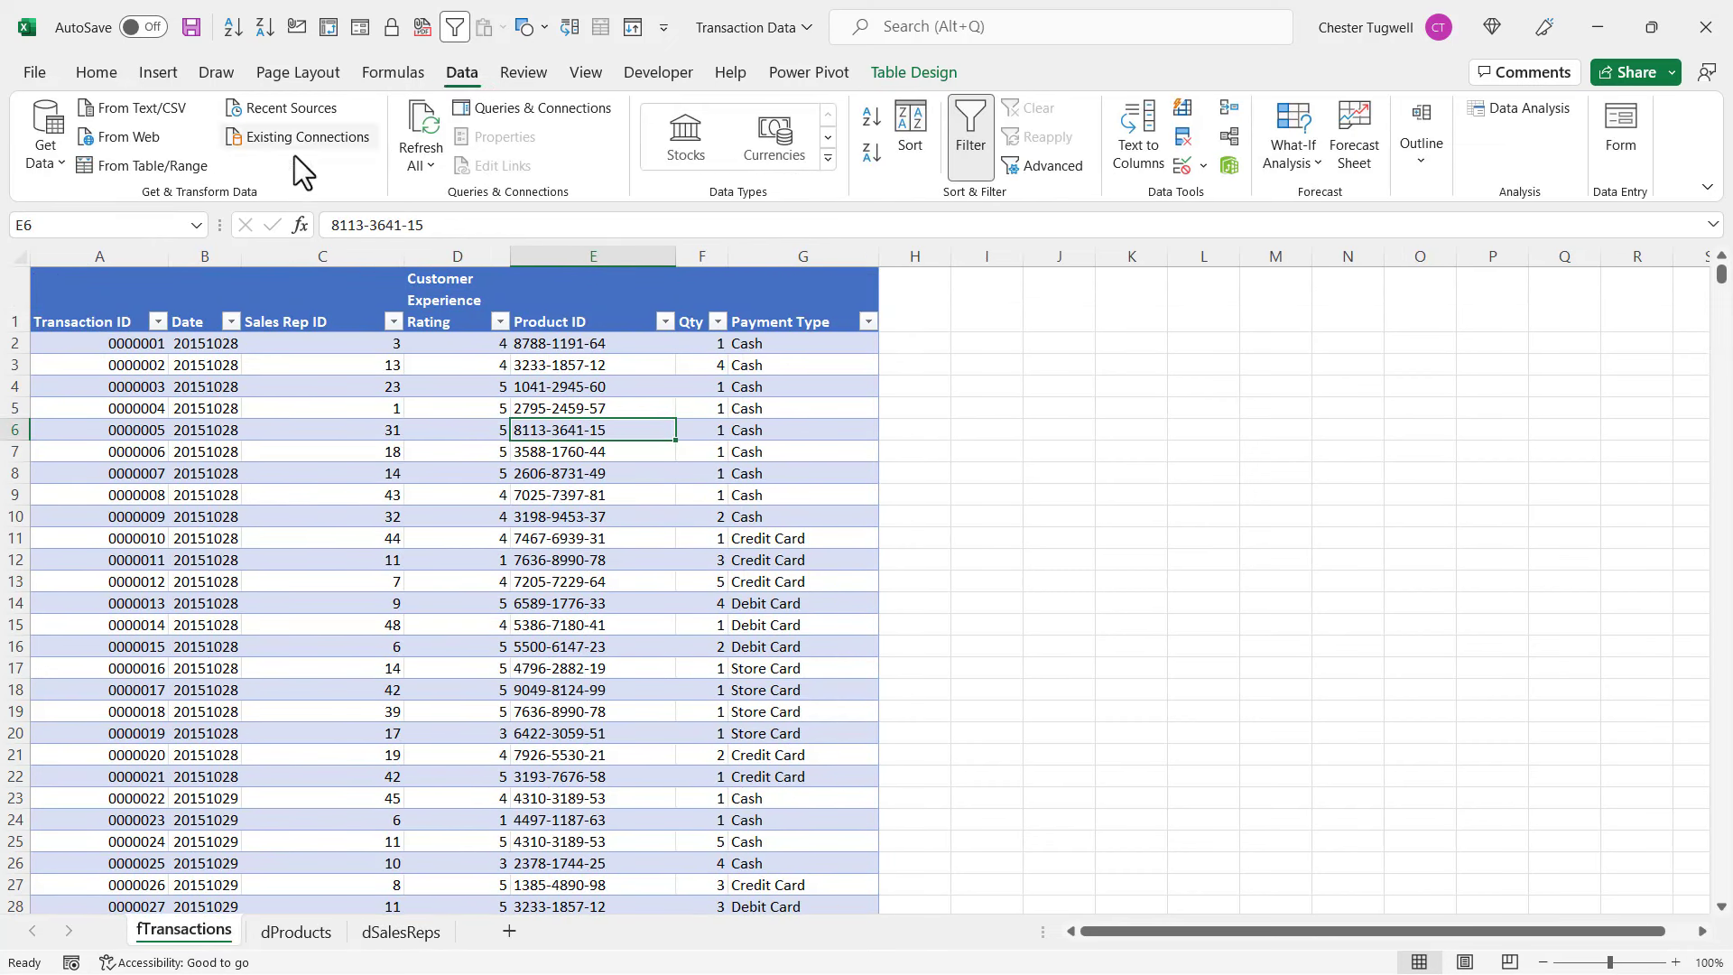
left_click(143, 165)
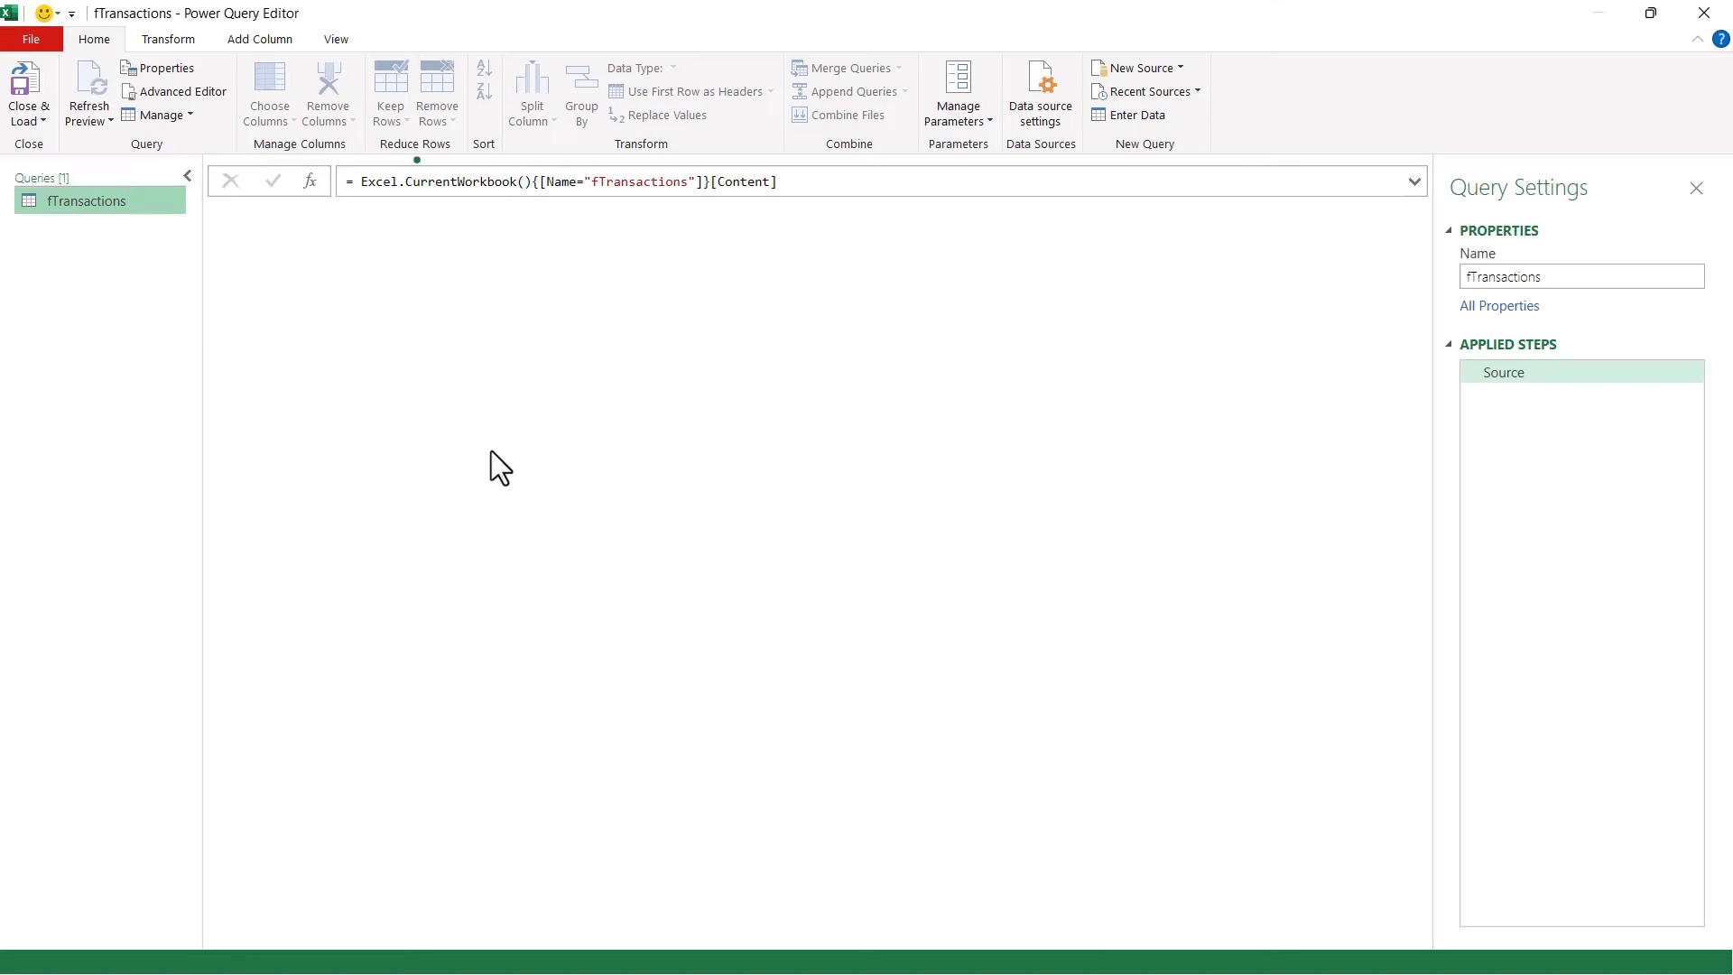
left_click(38, 121)
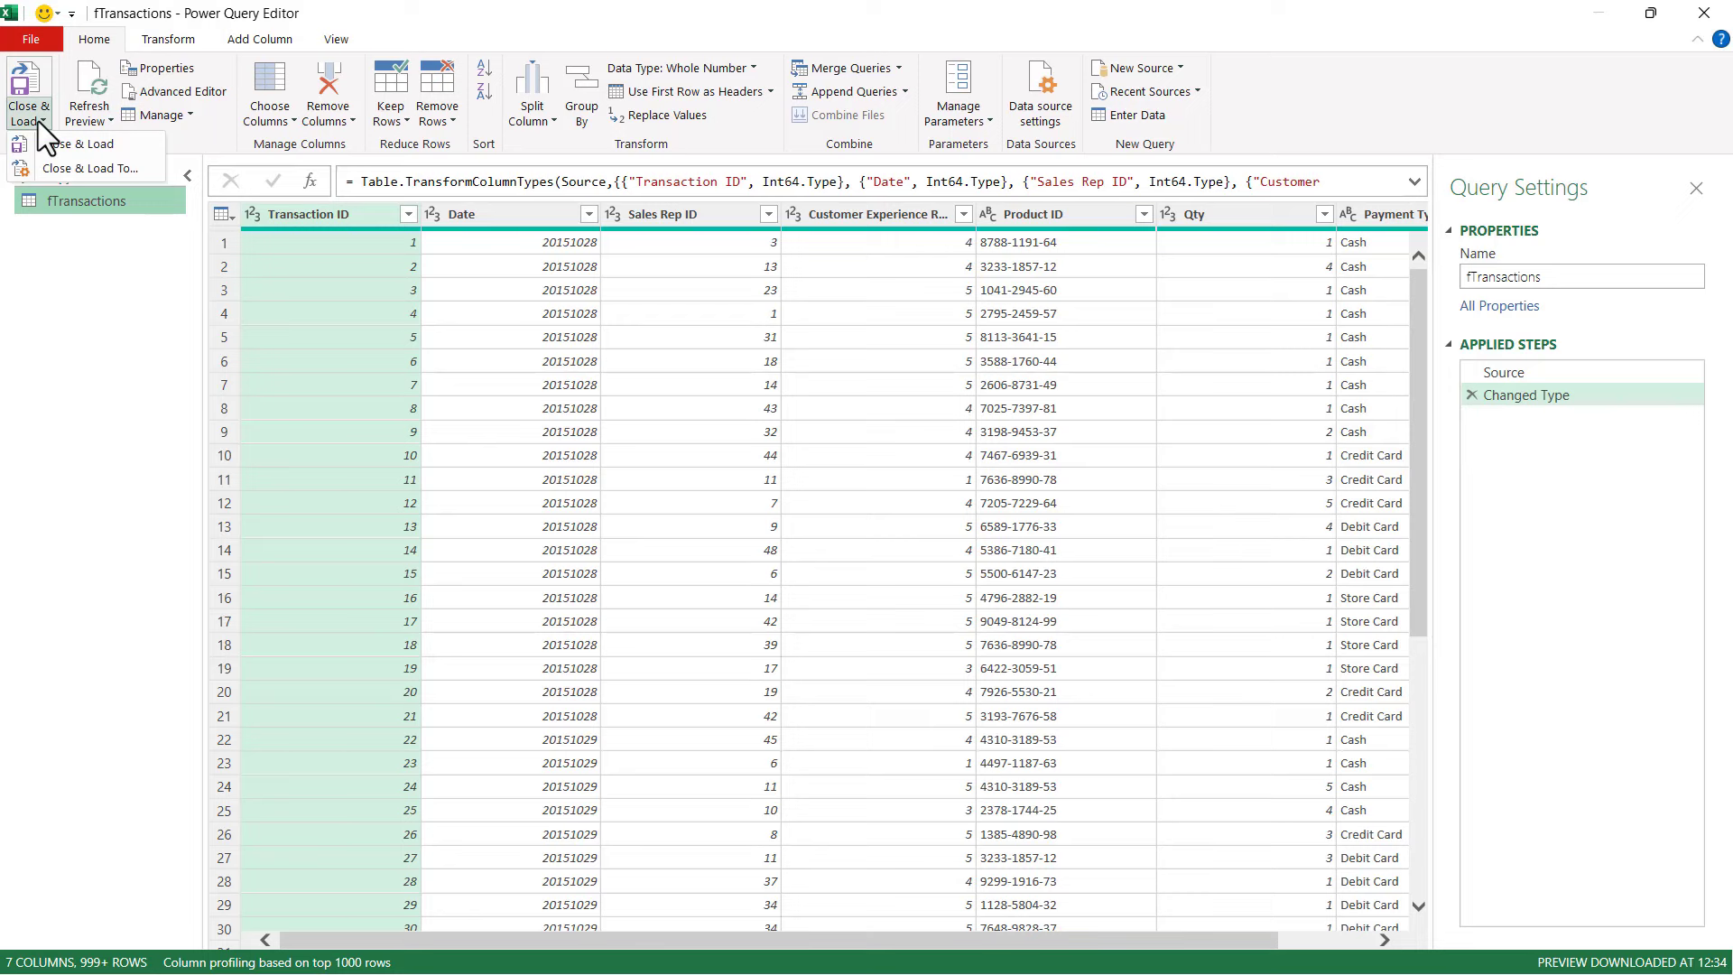
left_click(68, 169)
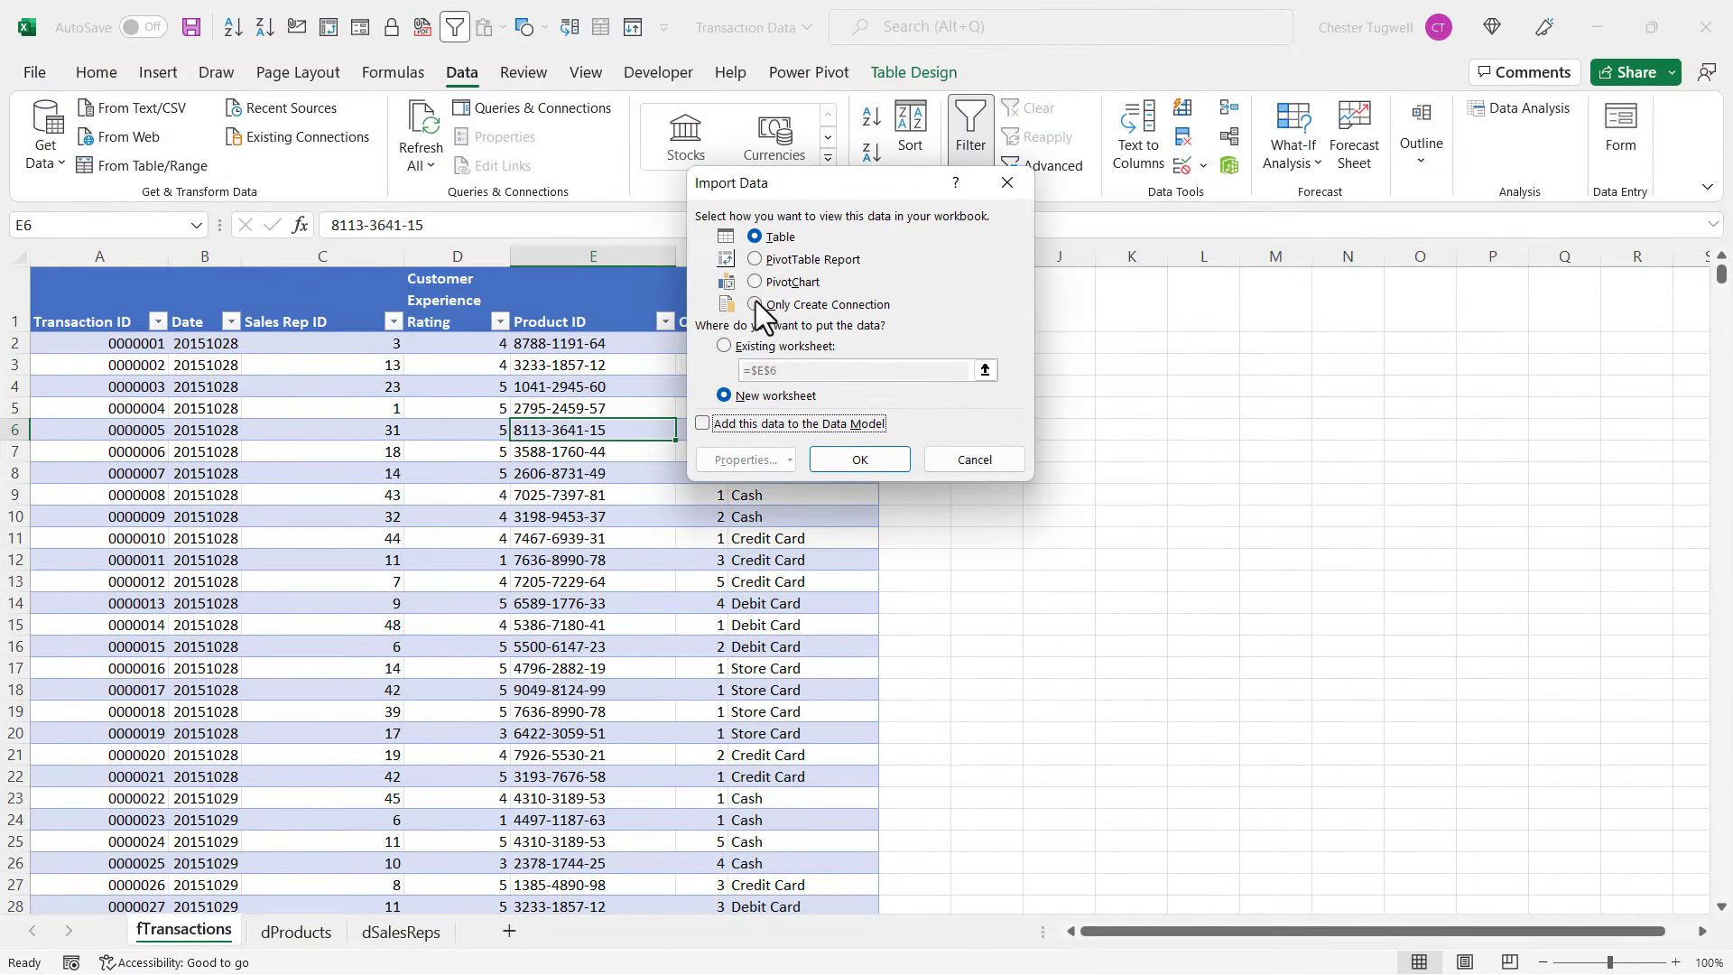
left_click(763, 305)
left_click(875, 457)
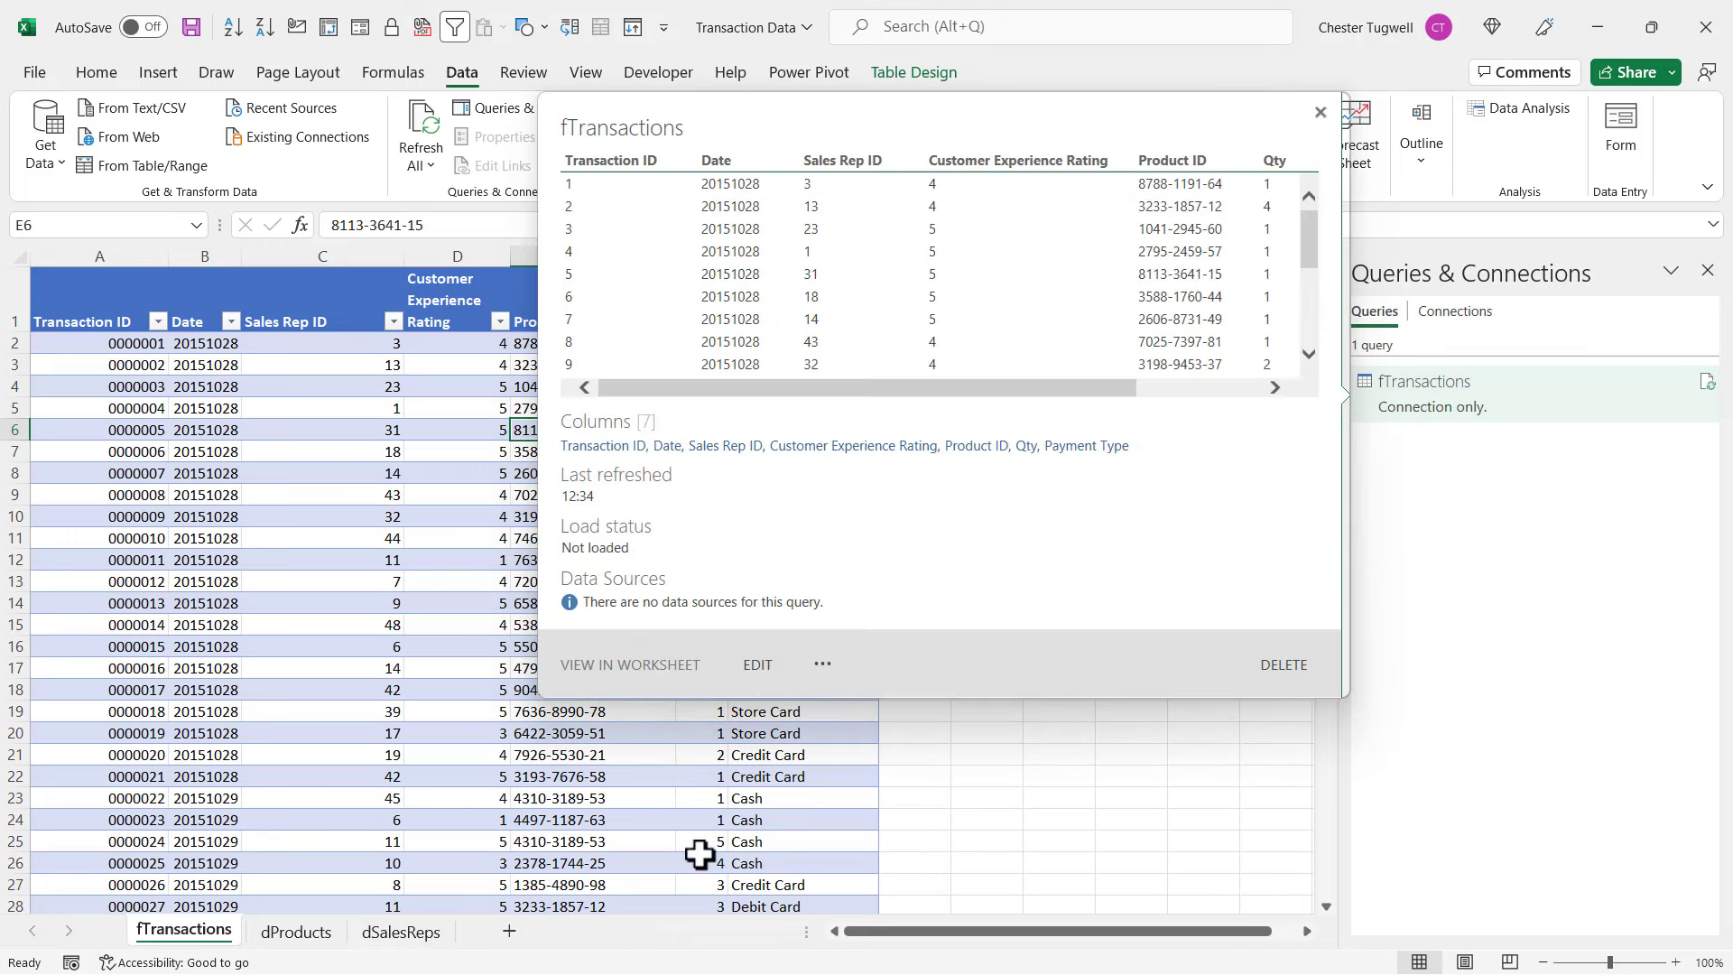
left_click(305, 934)
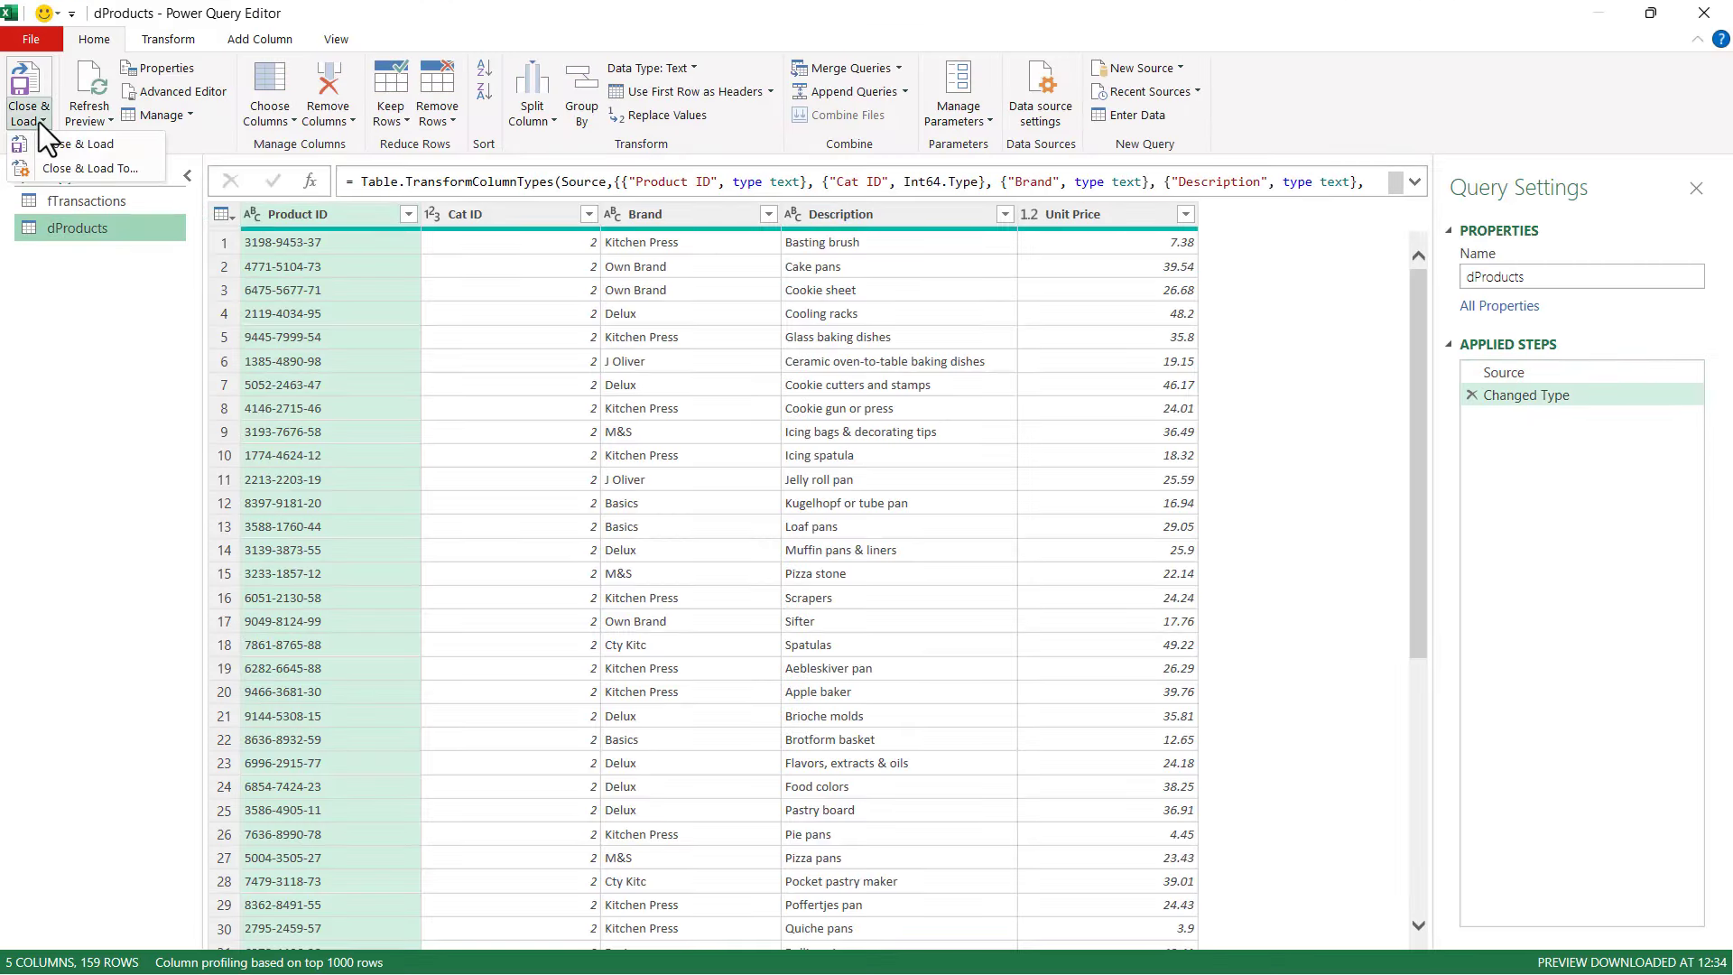
- Load the dProducts query as connection only
left_click(59, 168)
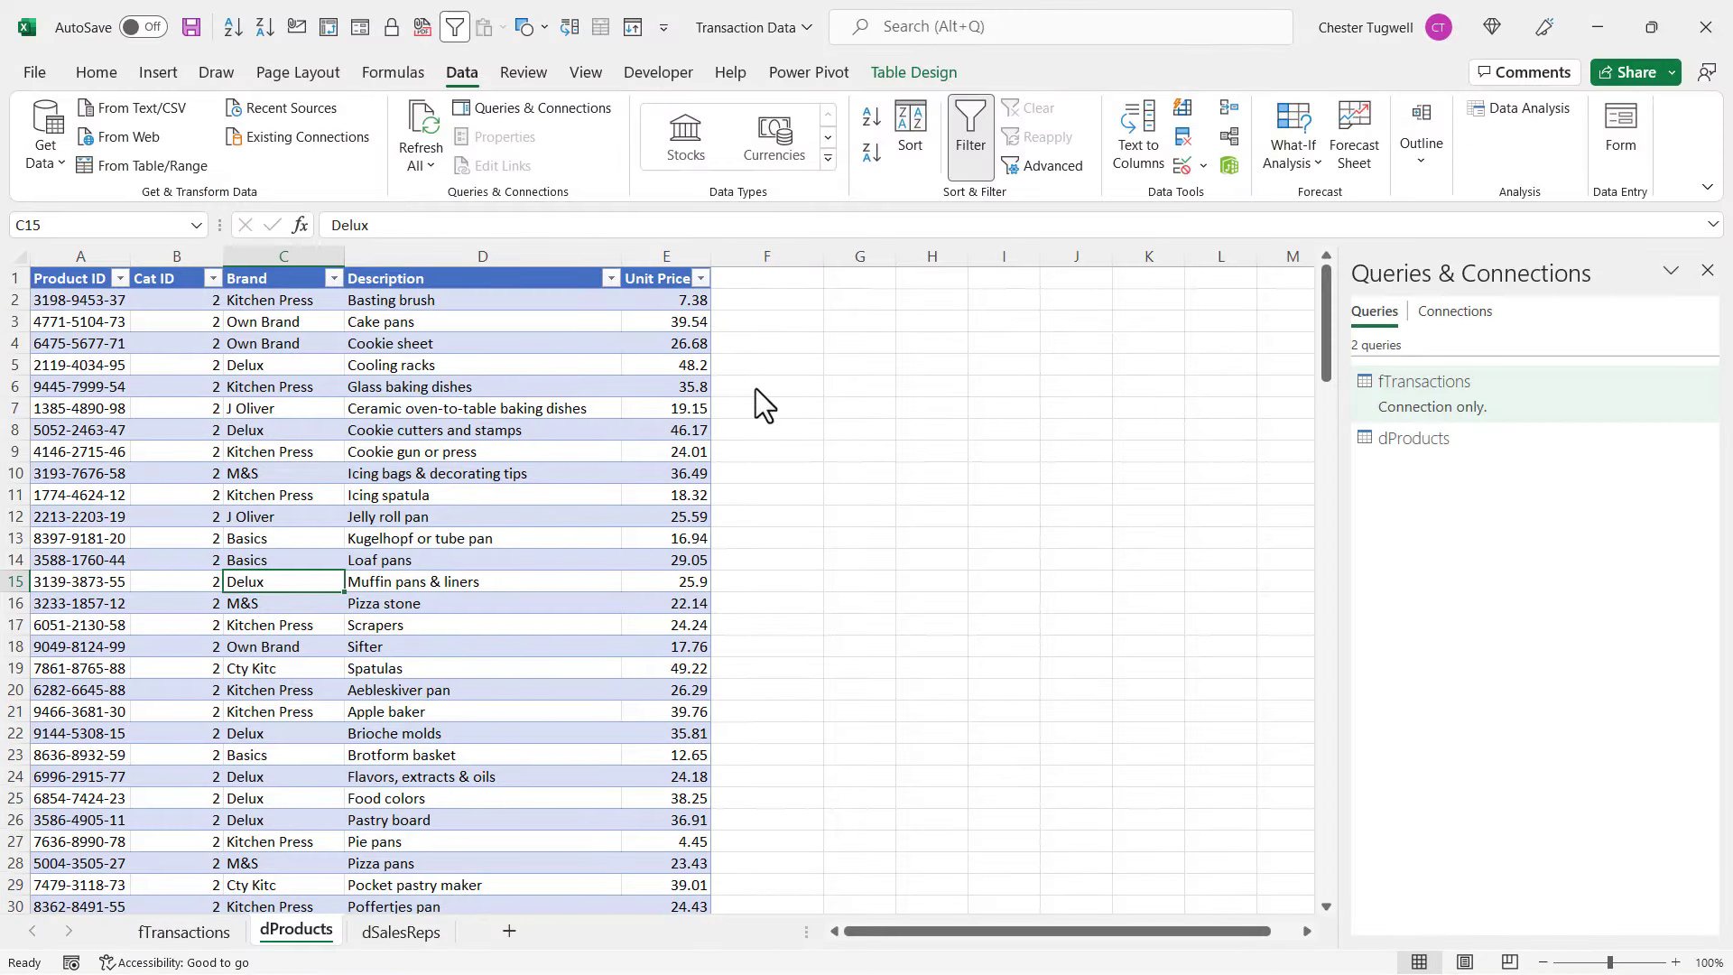
left_click(755, 305)
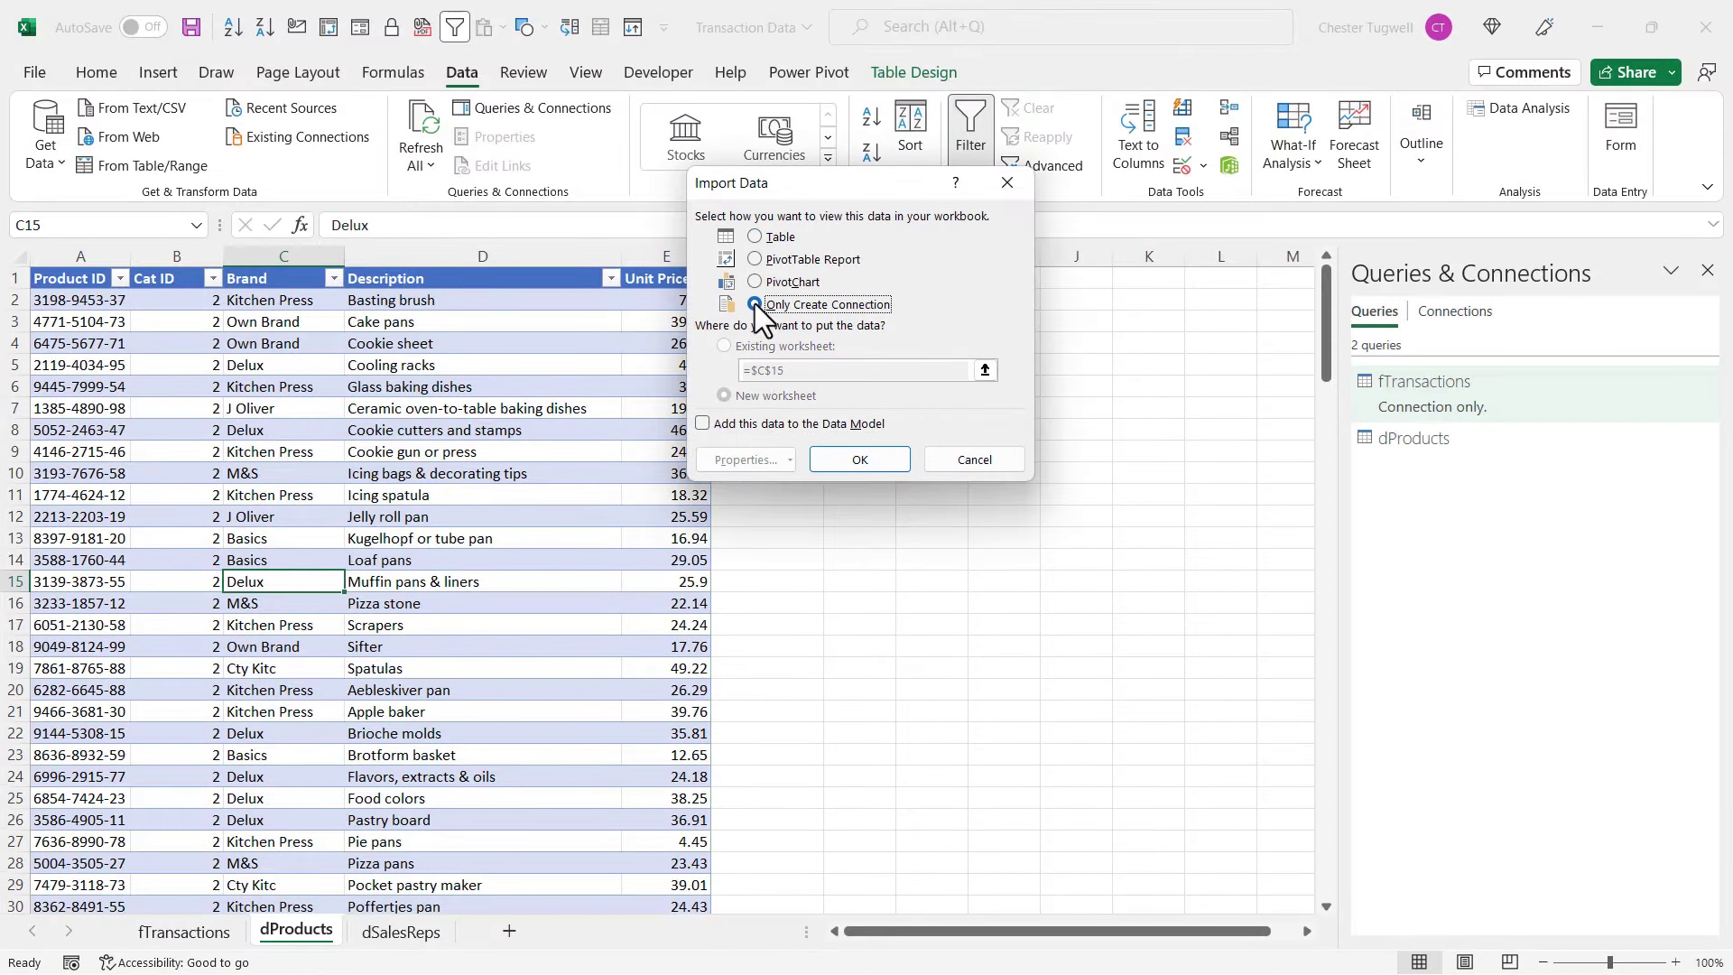
left_click(872, 462)
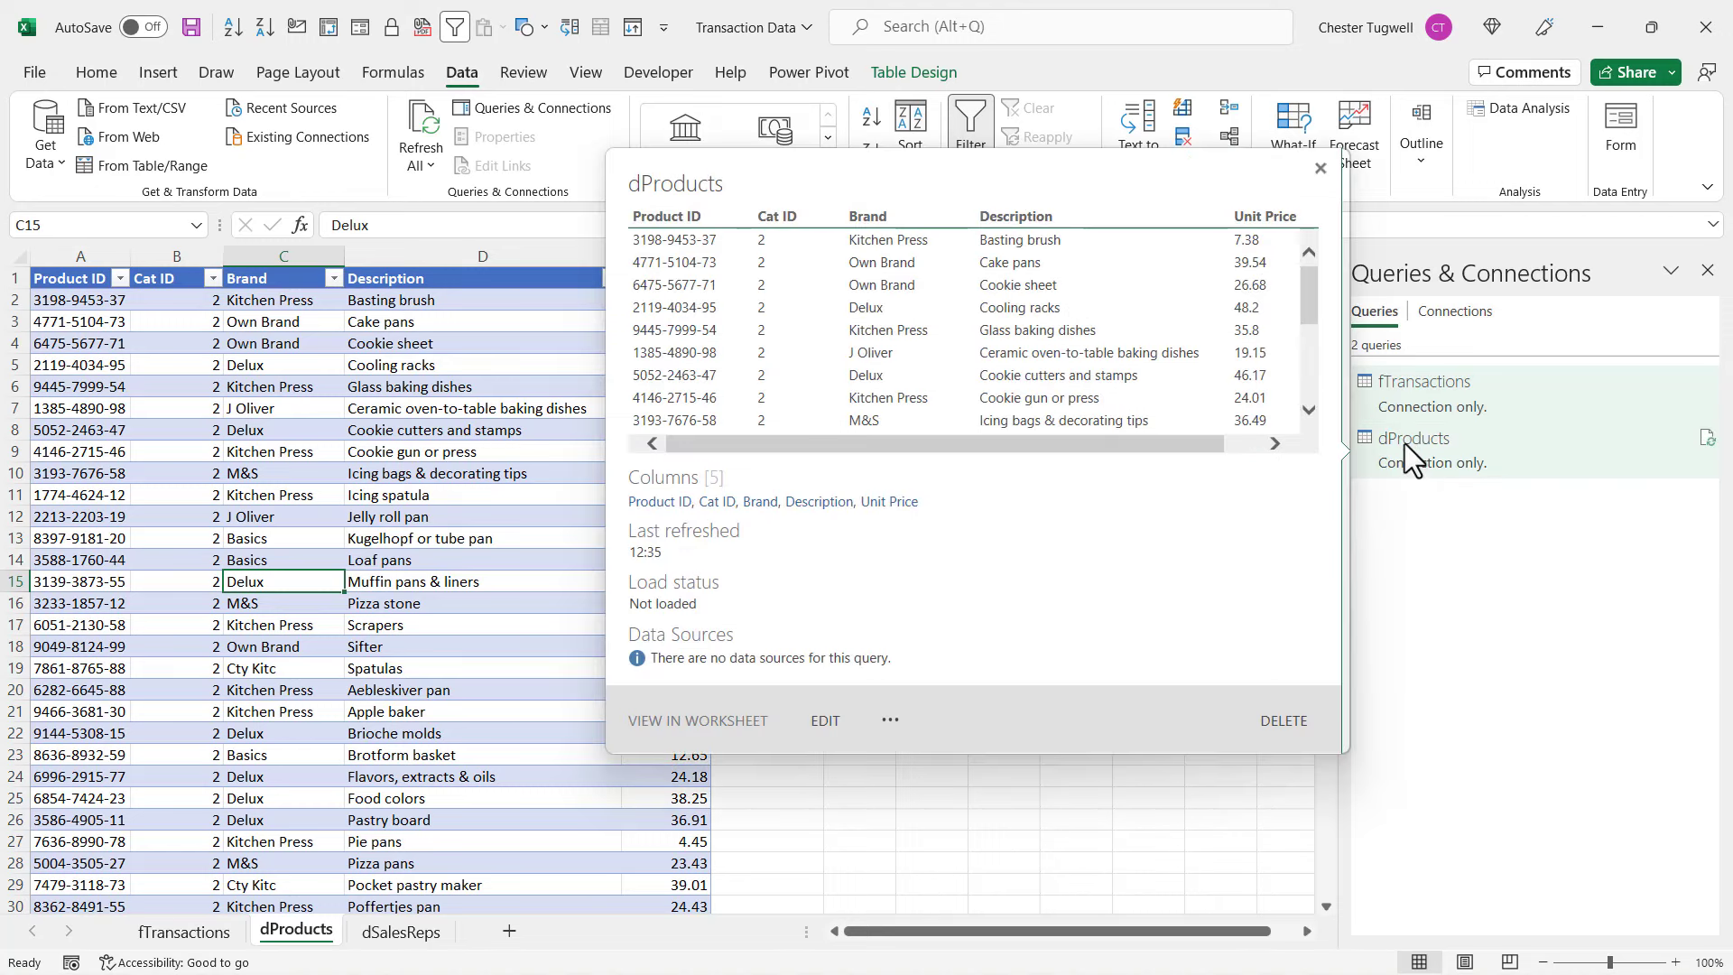
- Turn the dEmployee table on dSalesReps into a connection-only query
left_click(411, 939)
left_click(286, 516)
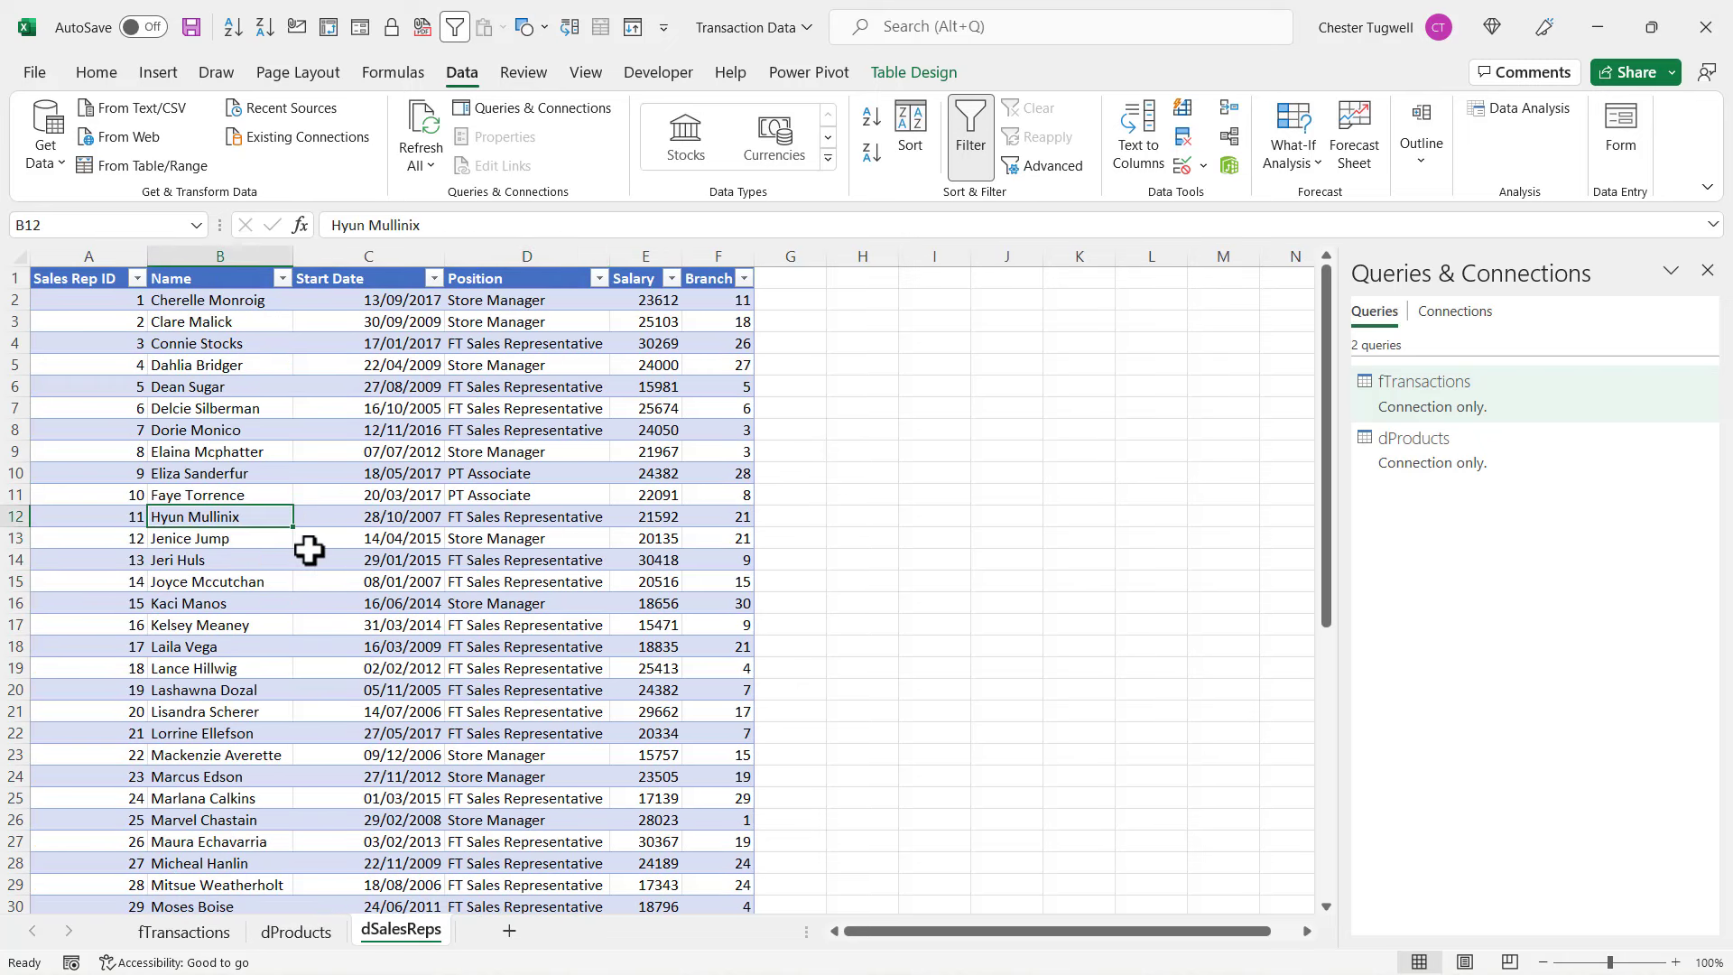
left_click(145, 169)
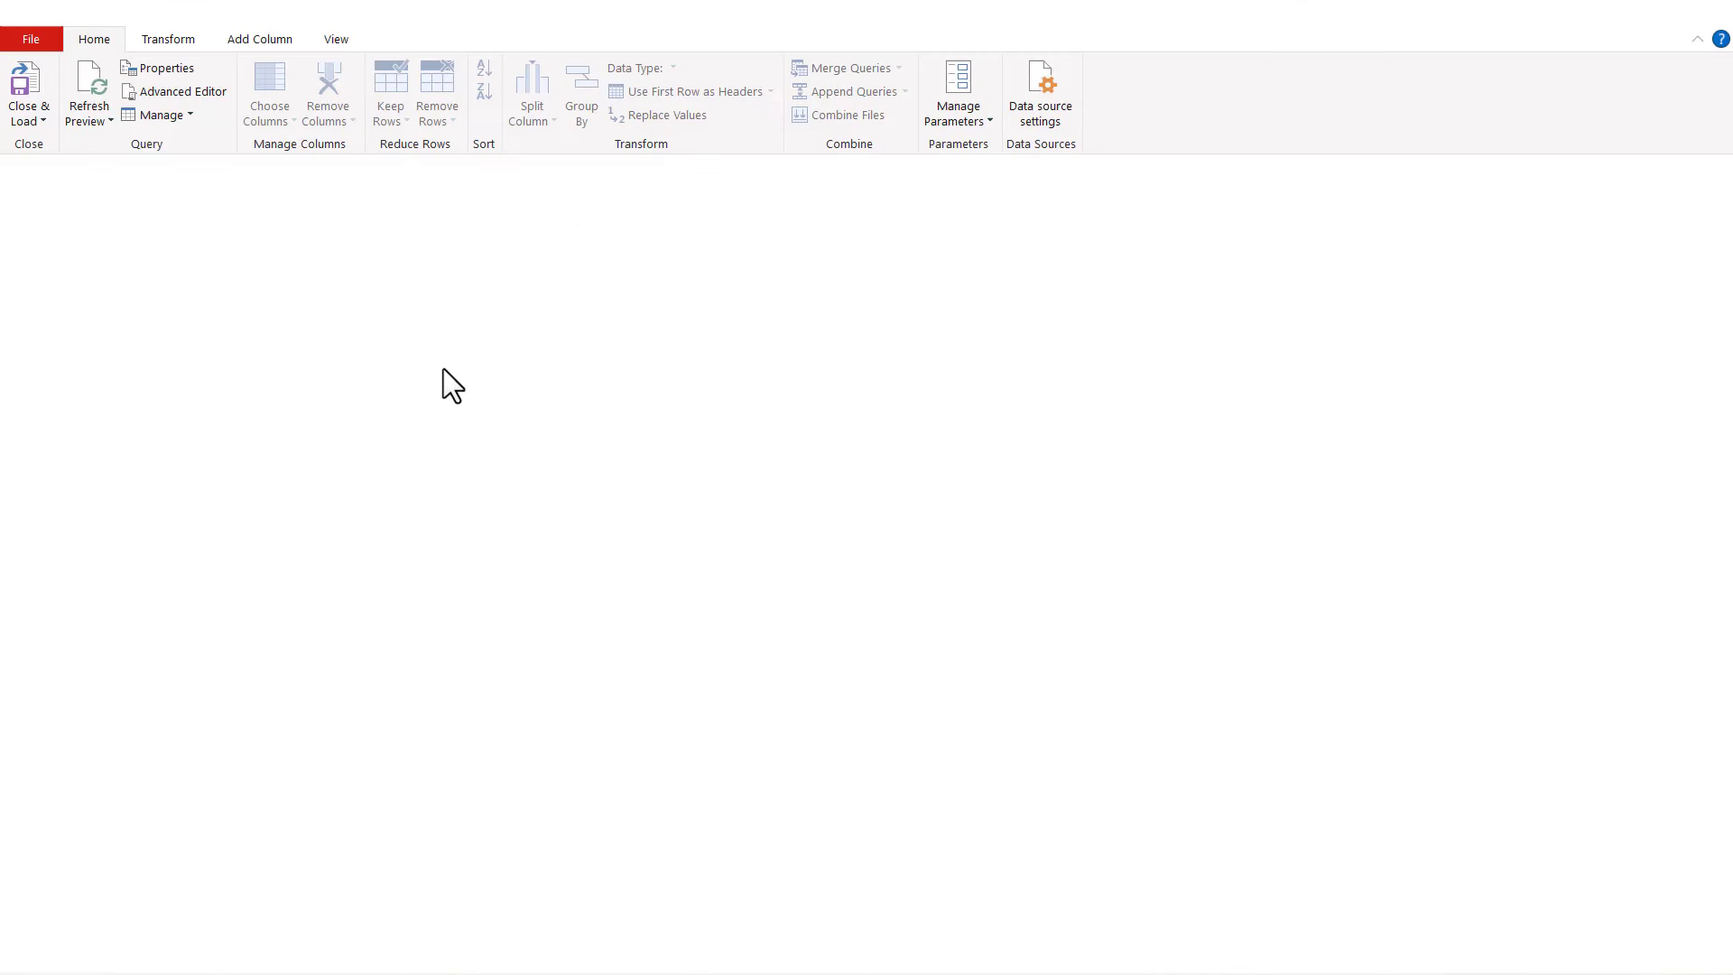
left_click(34, 119)
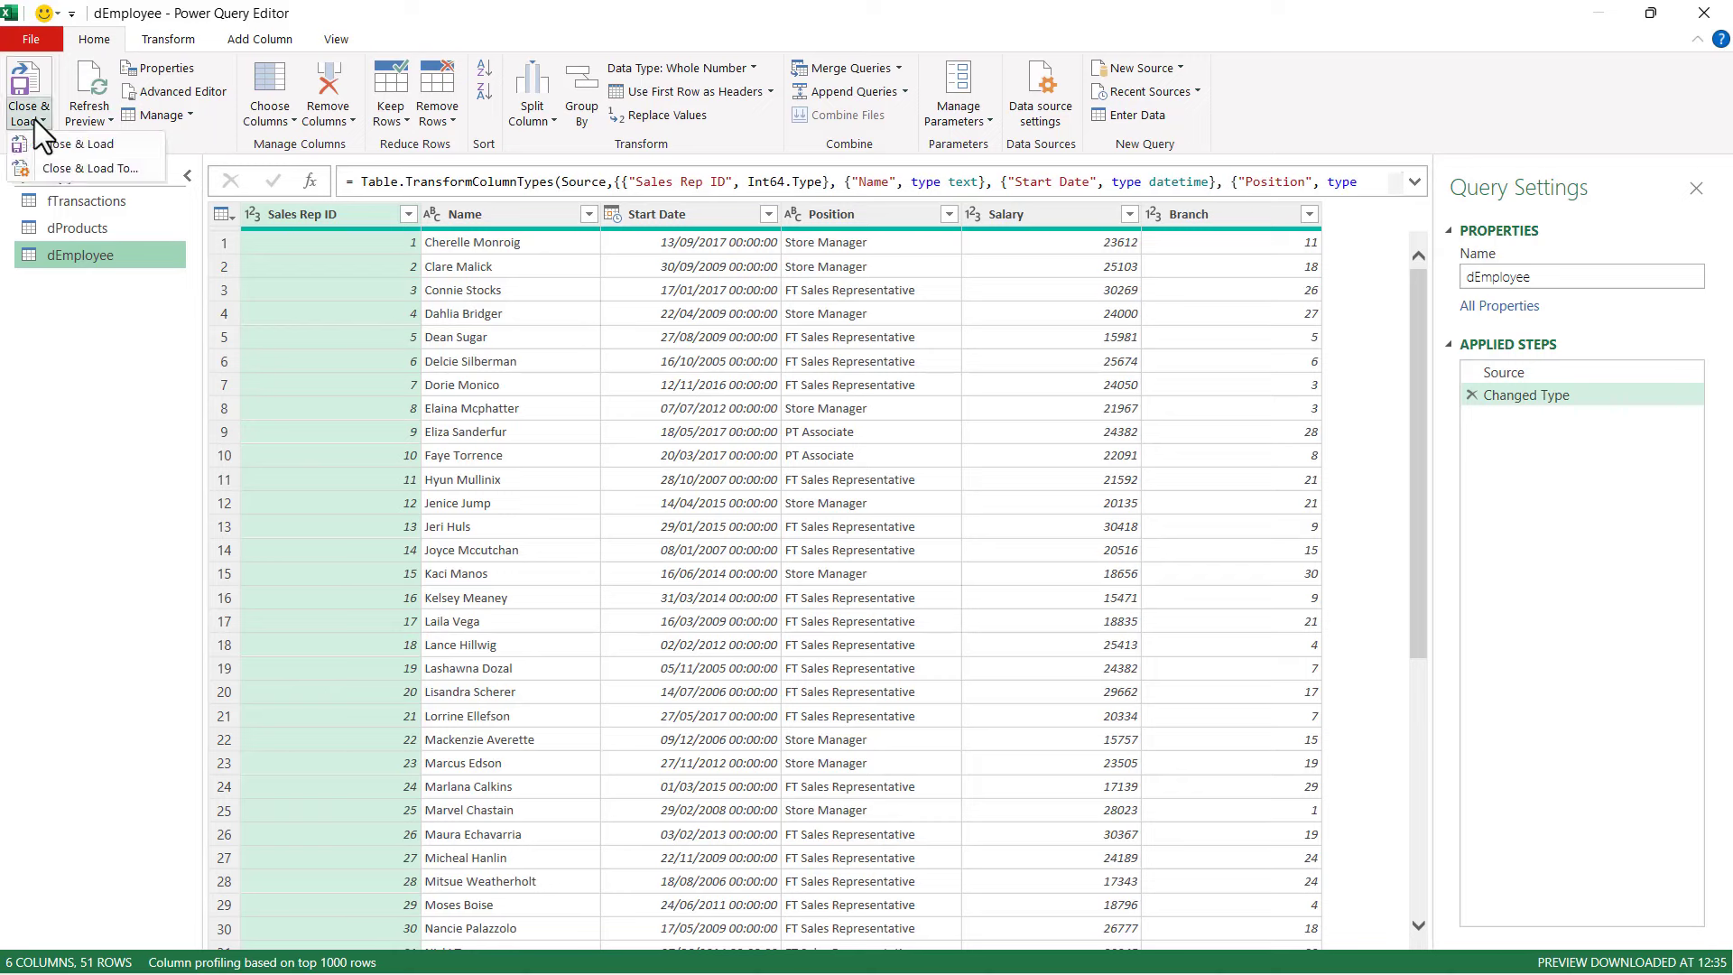
left_click(56, 169)
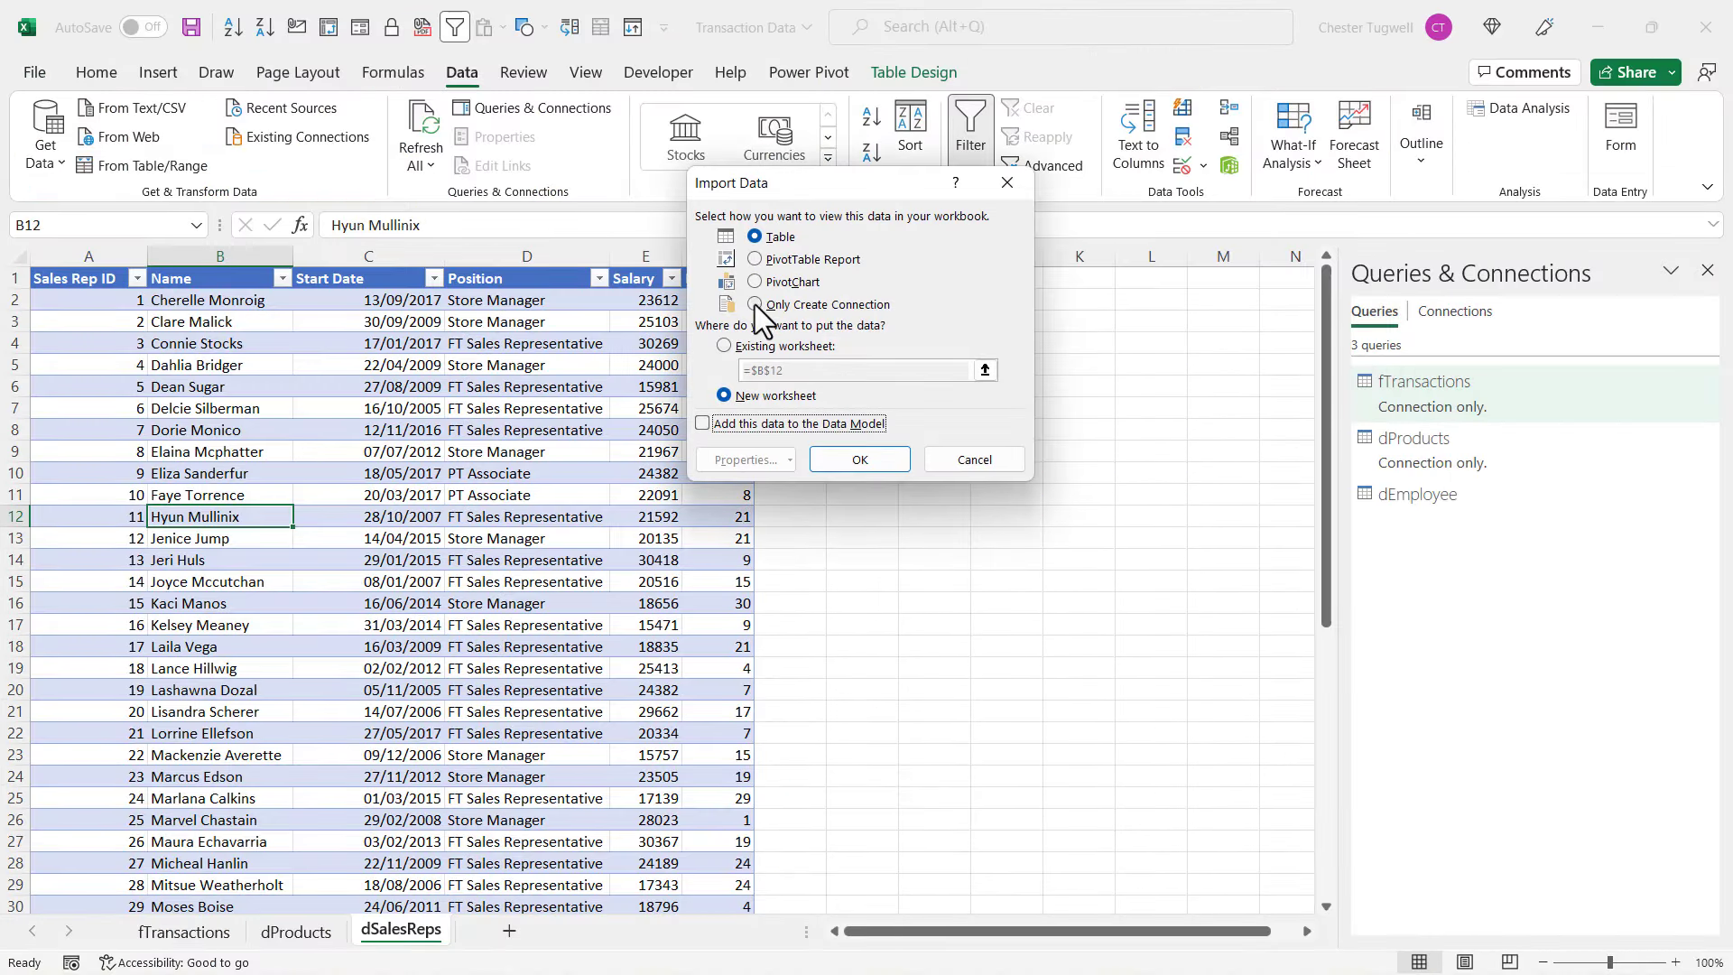
left_click(755, 305)
left_click(860, 460)
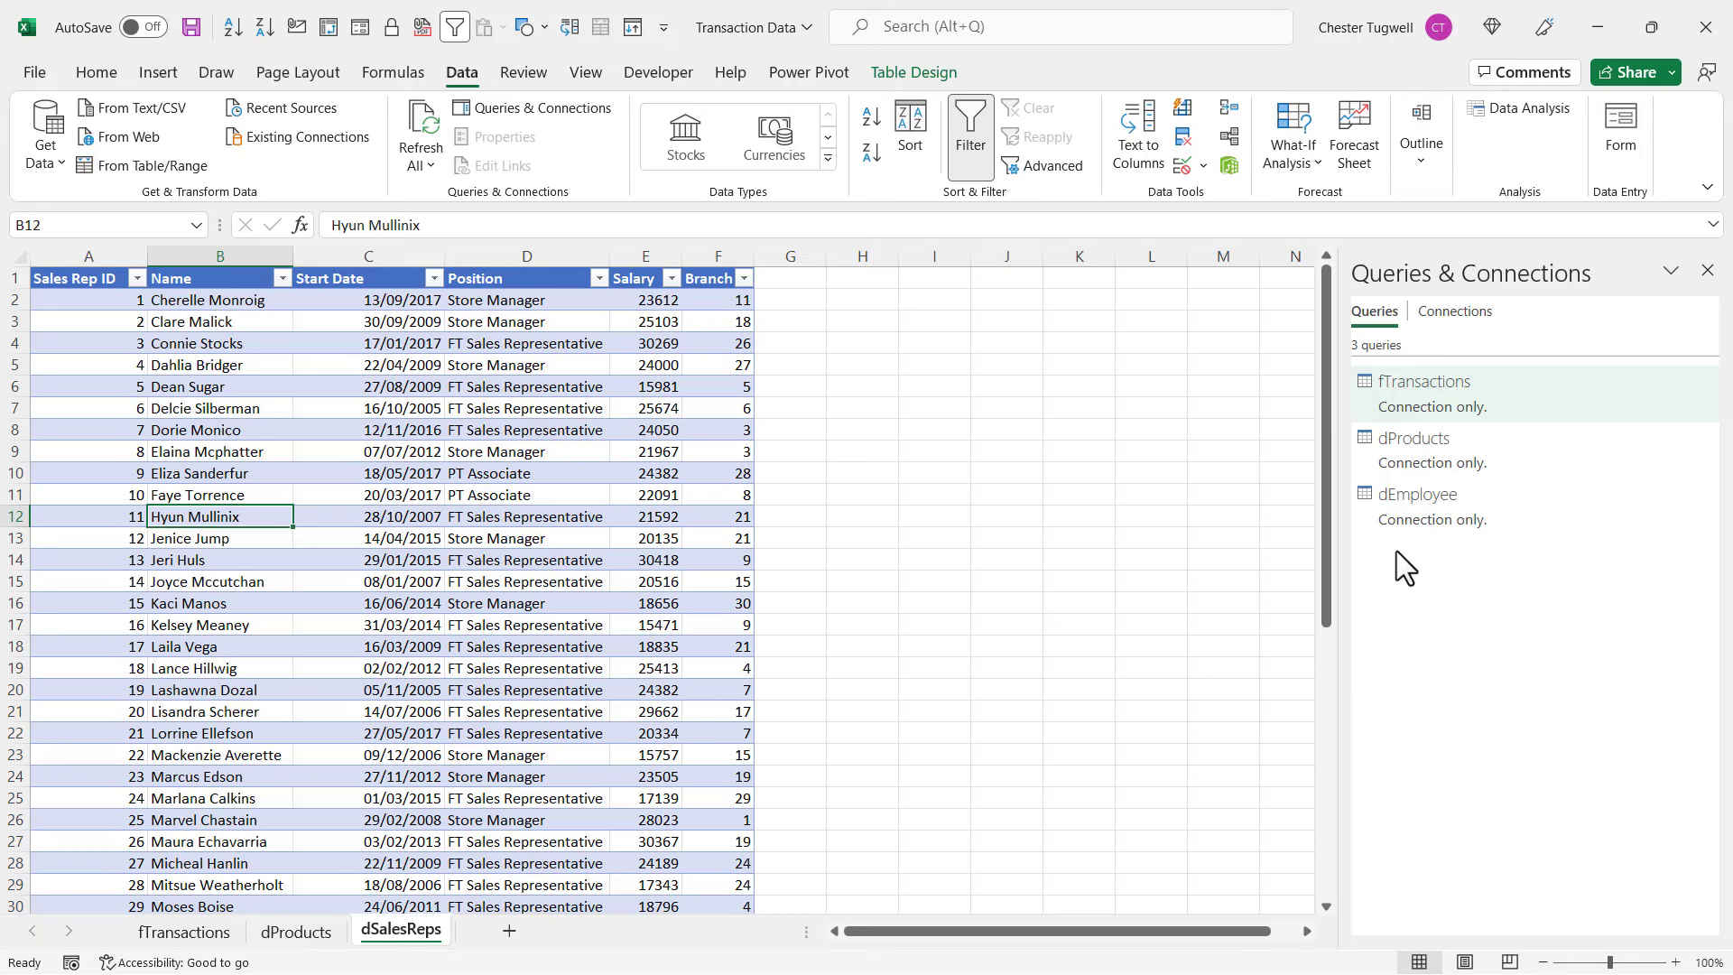
- Left-outer merge the fTransactions query with dProducts on Product ID
mouse_move(1413, 390)
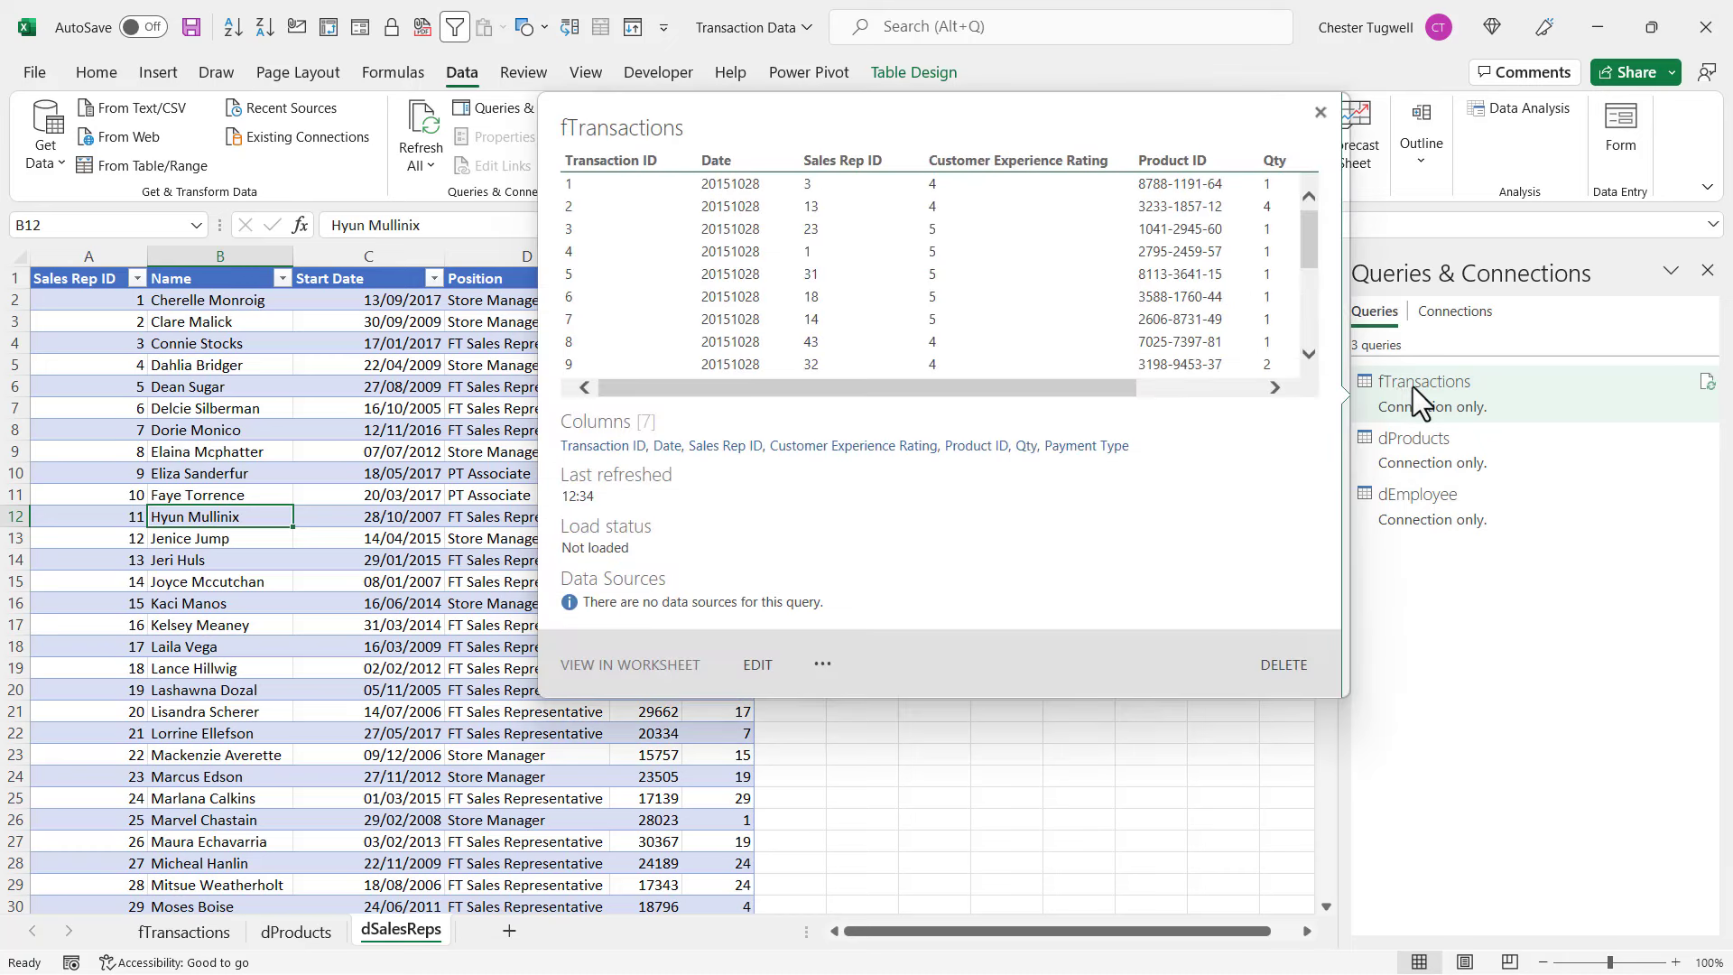
right_click(1412, 386)
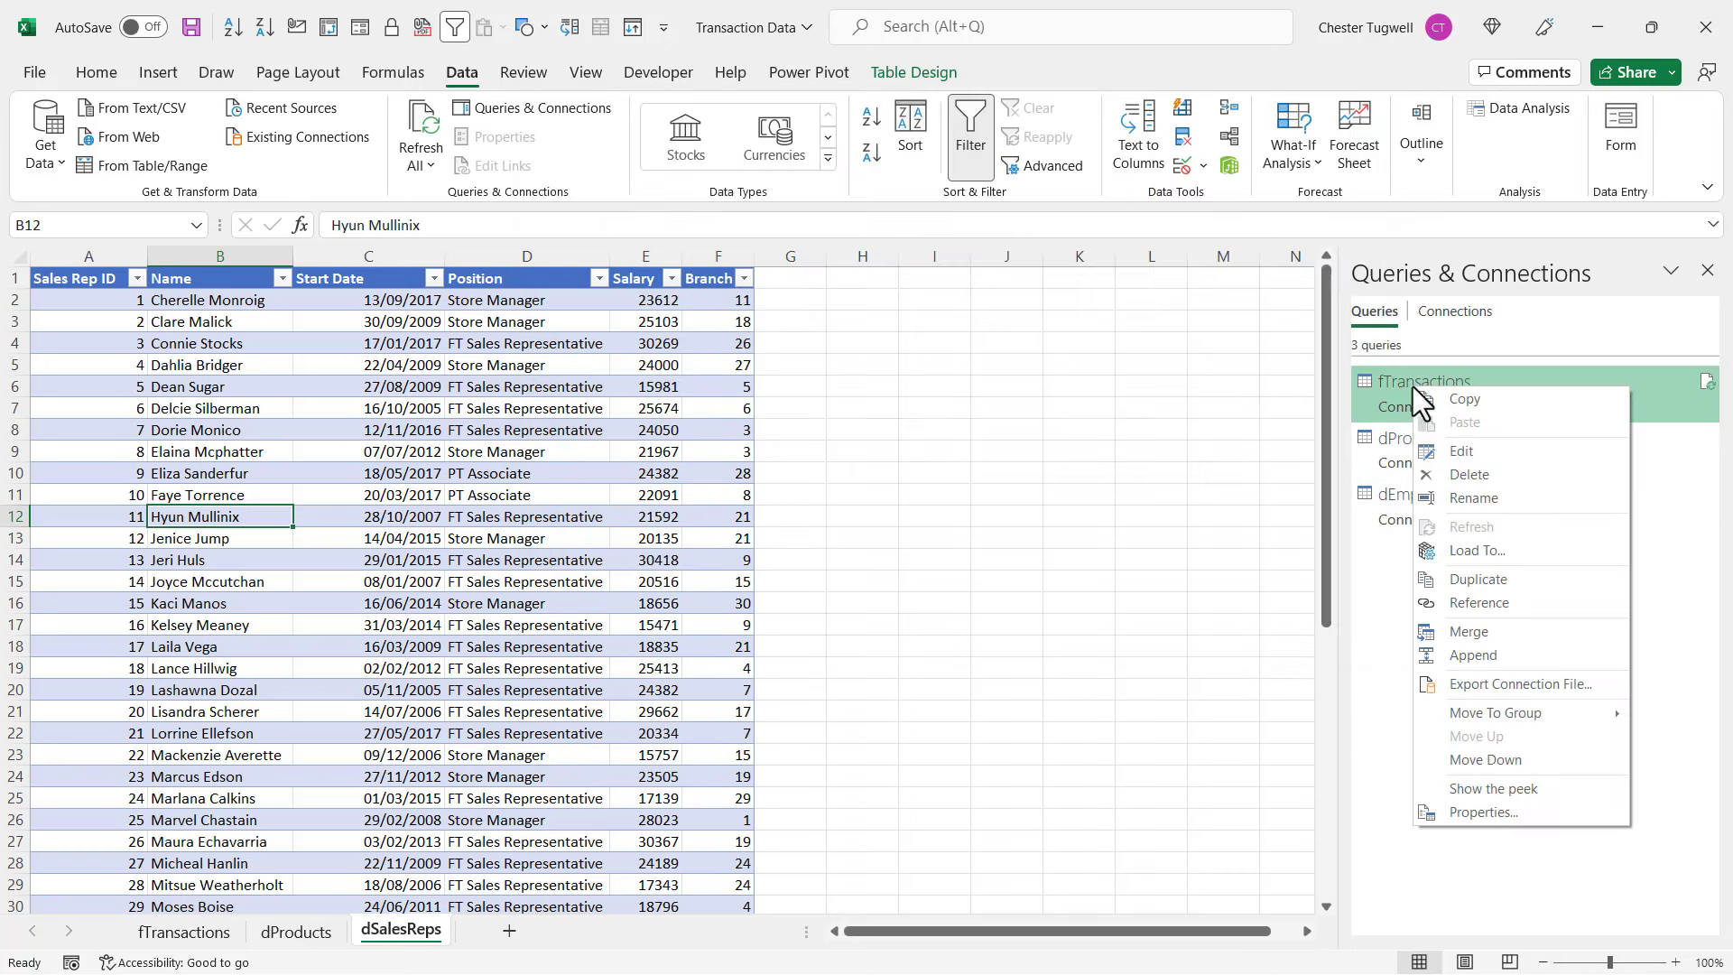
left_click(1455, 634)
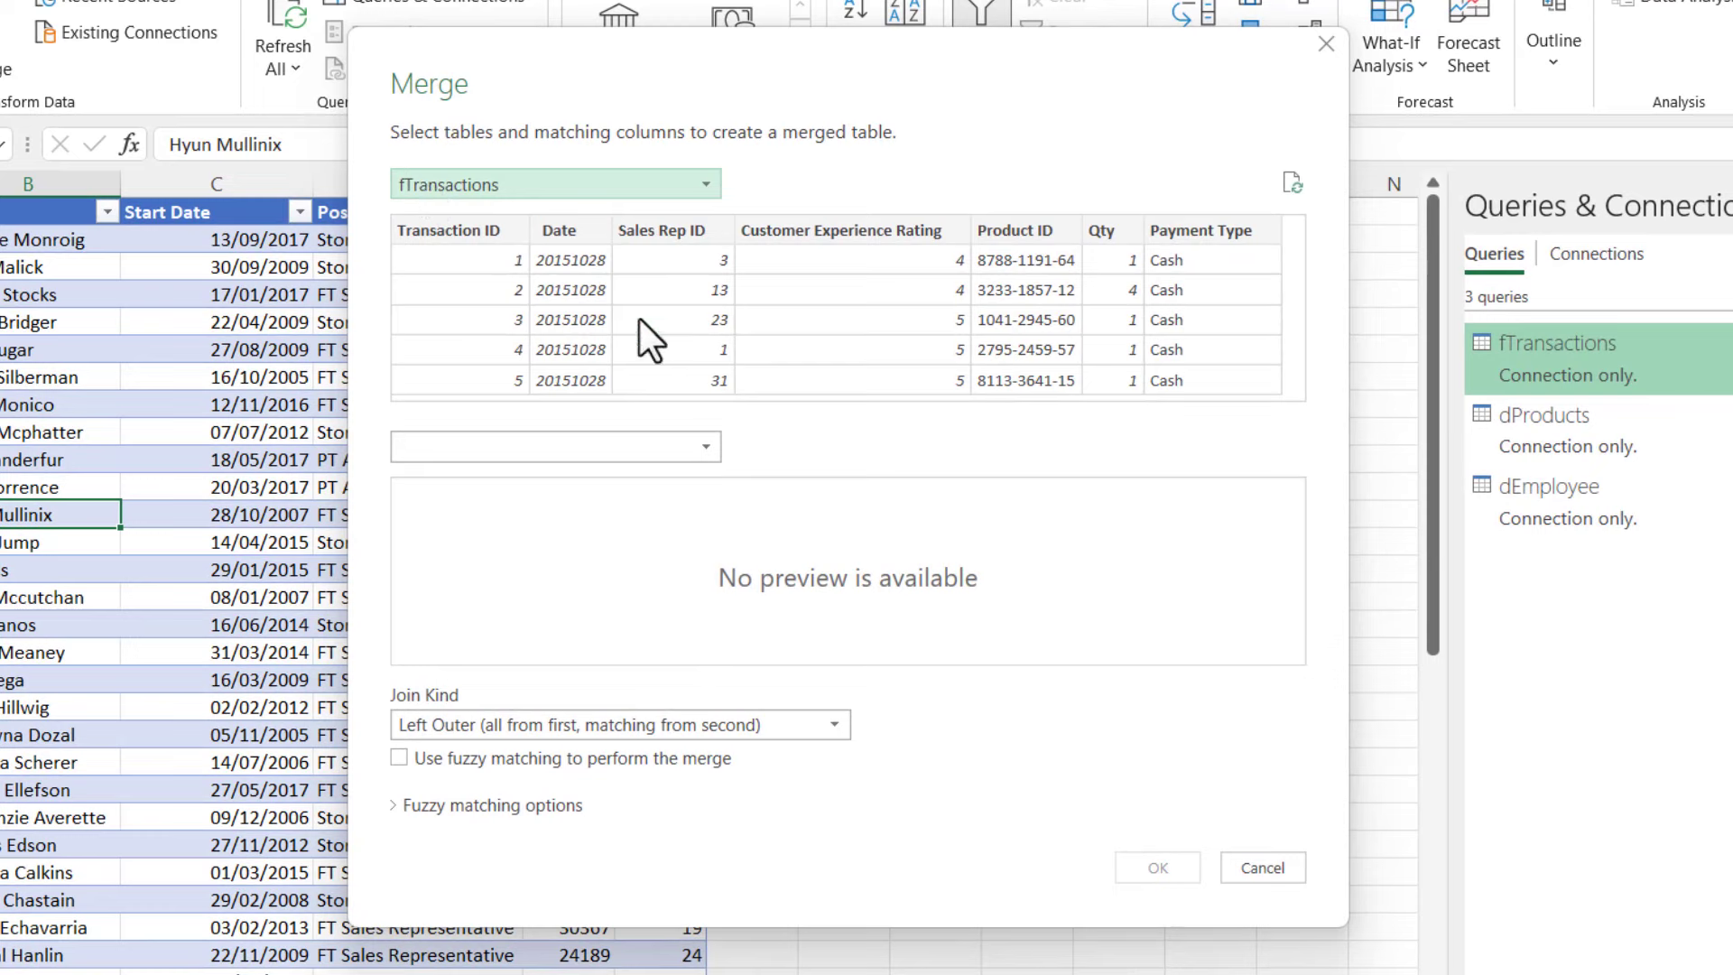
left_click(715, 442)
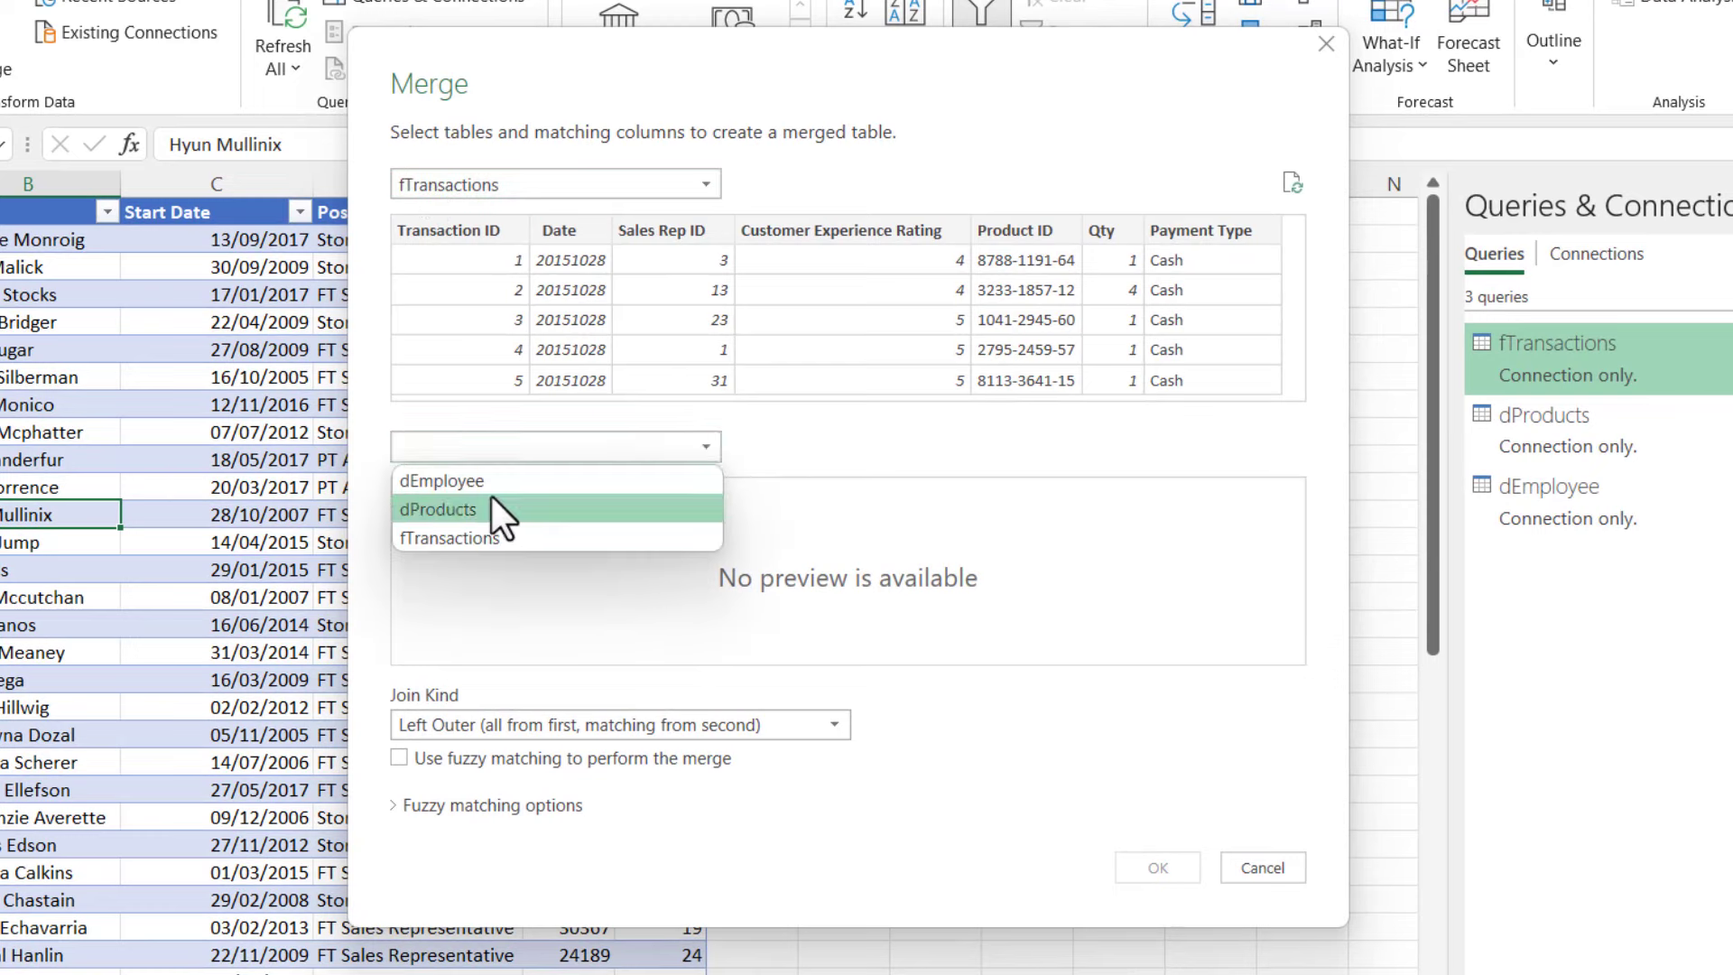
left_click(491, 497)
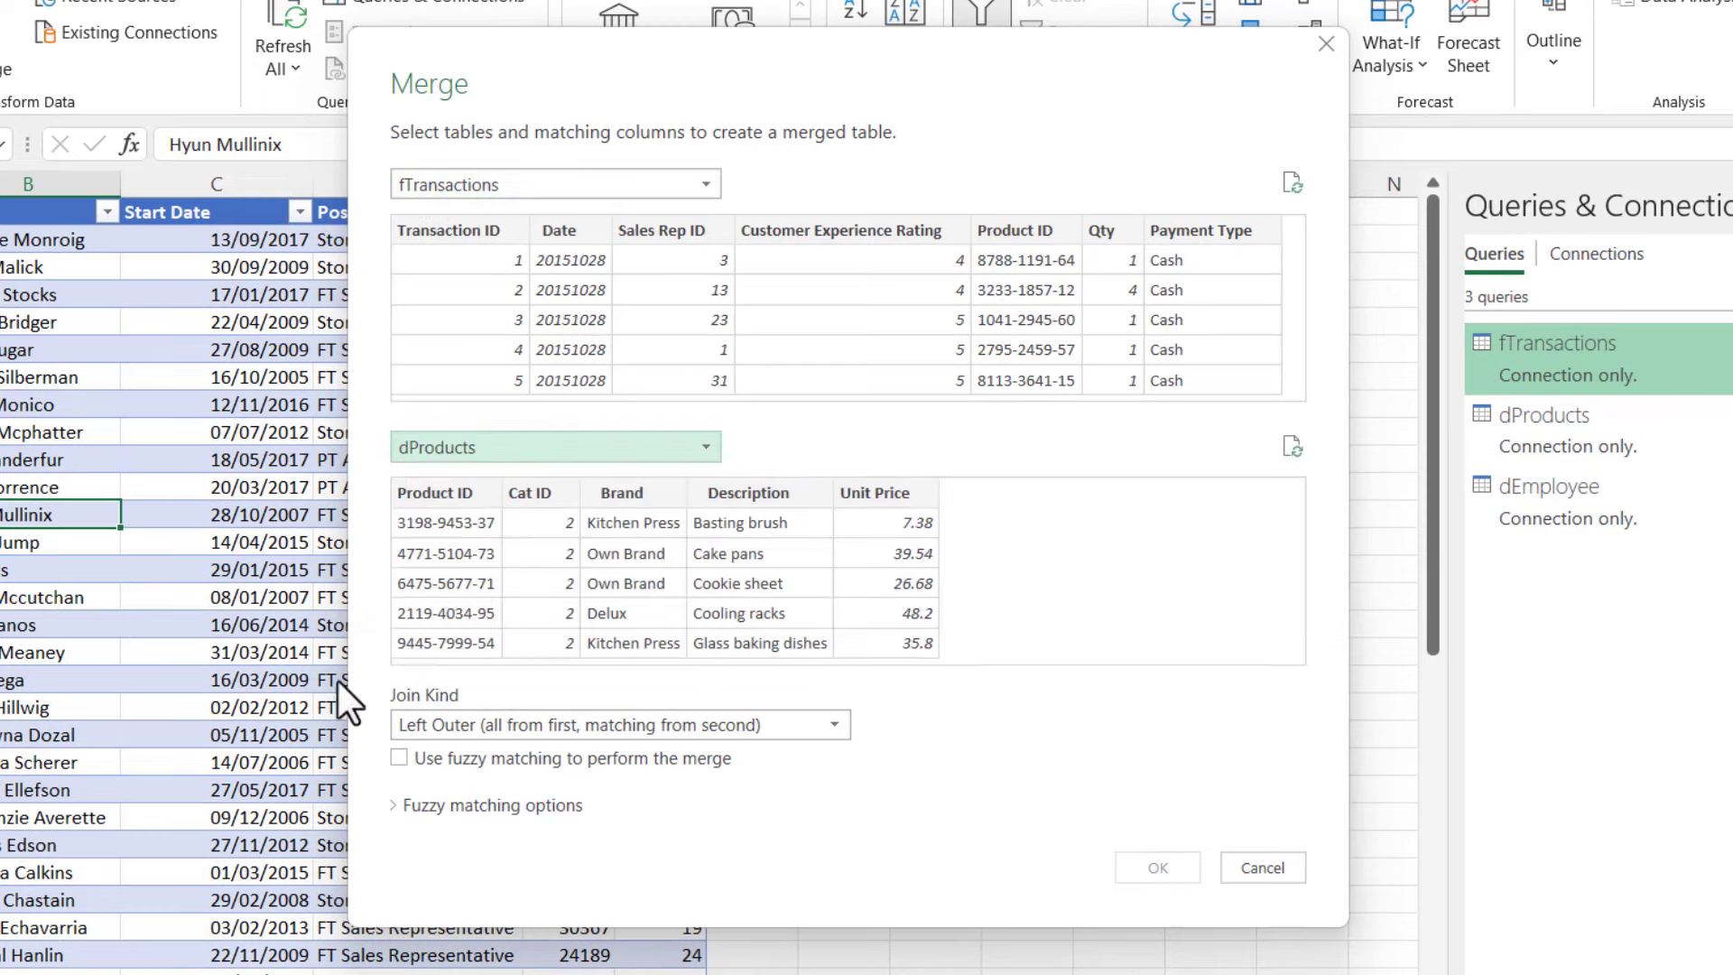
left_click(1006, 231)
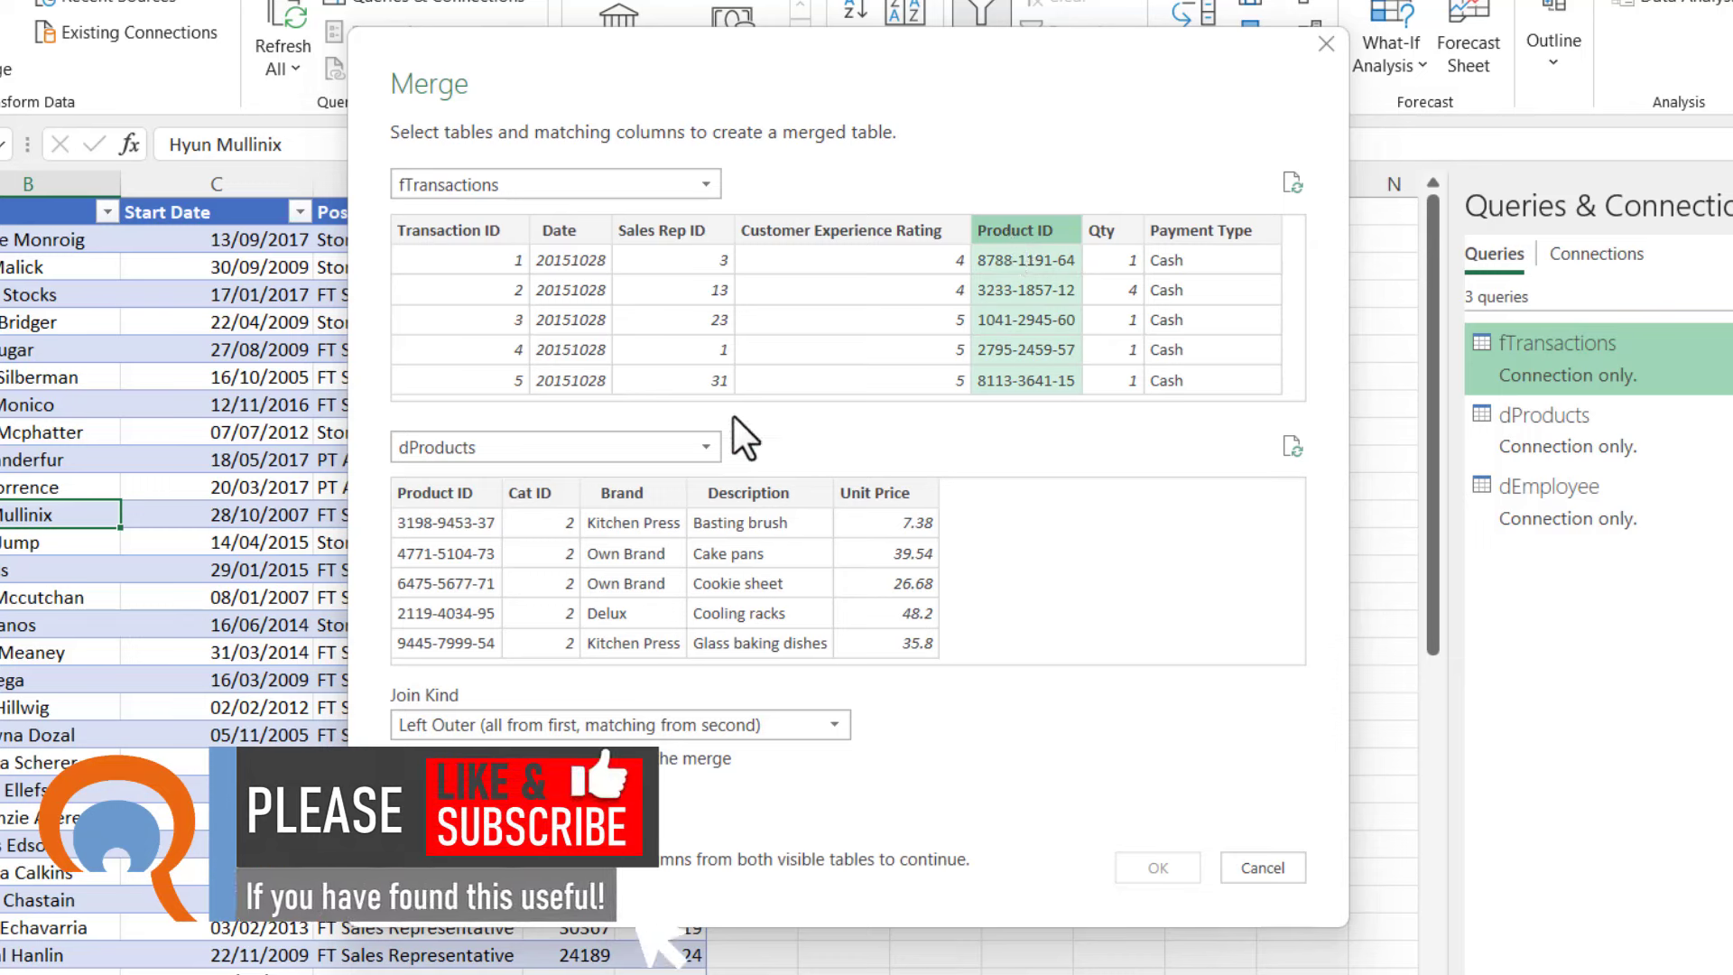
left_click(456, 498)
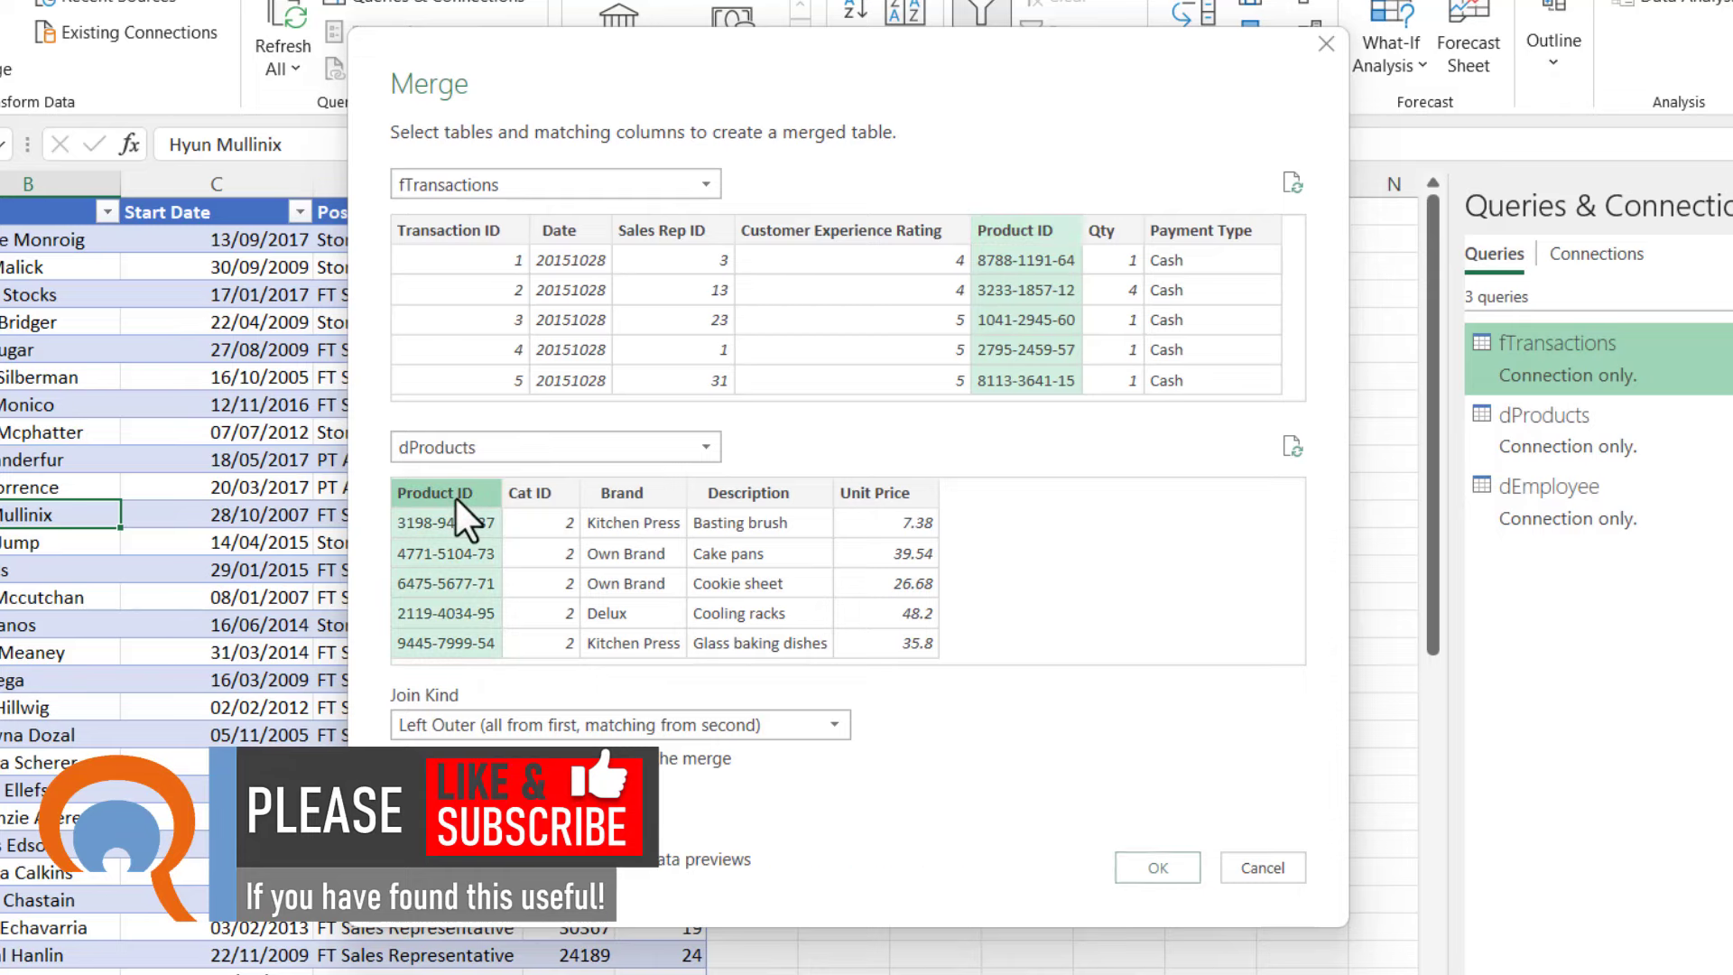
left_click(1140, 867)
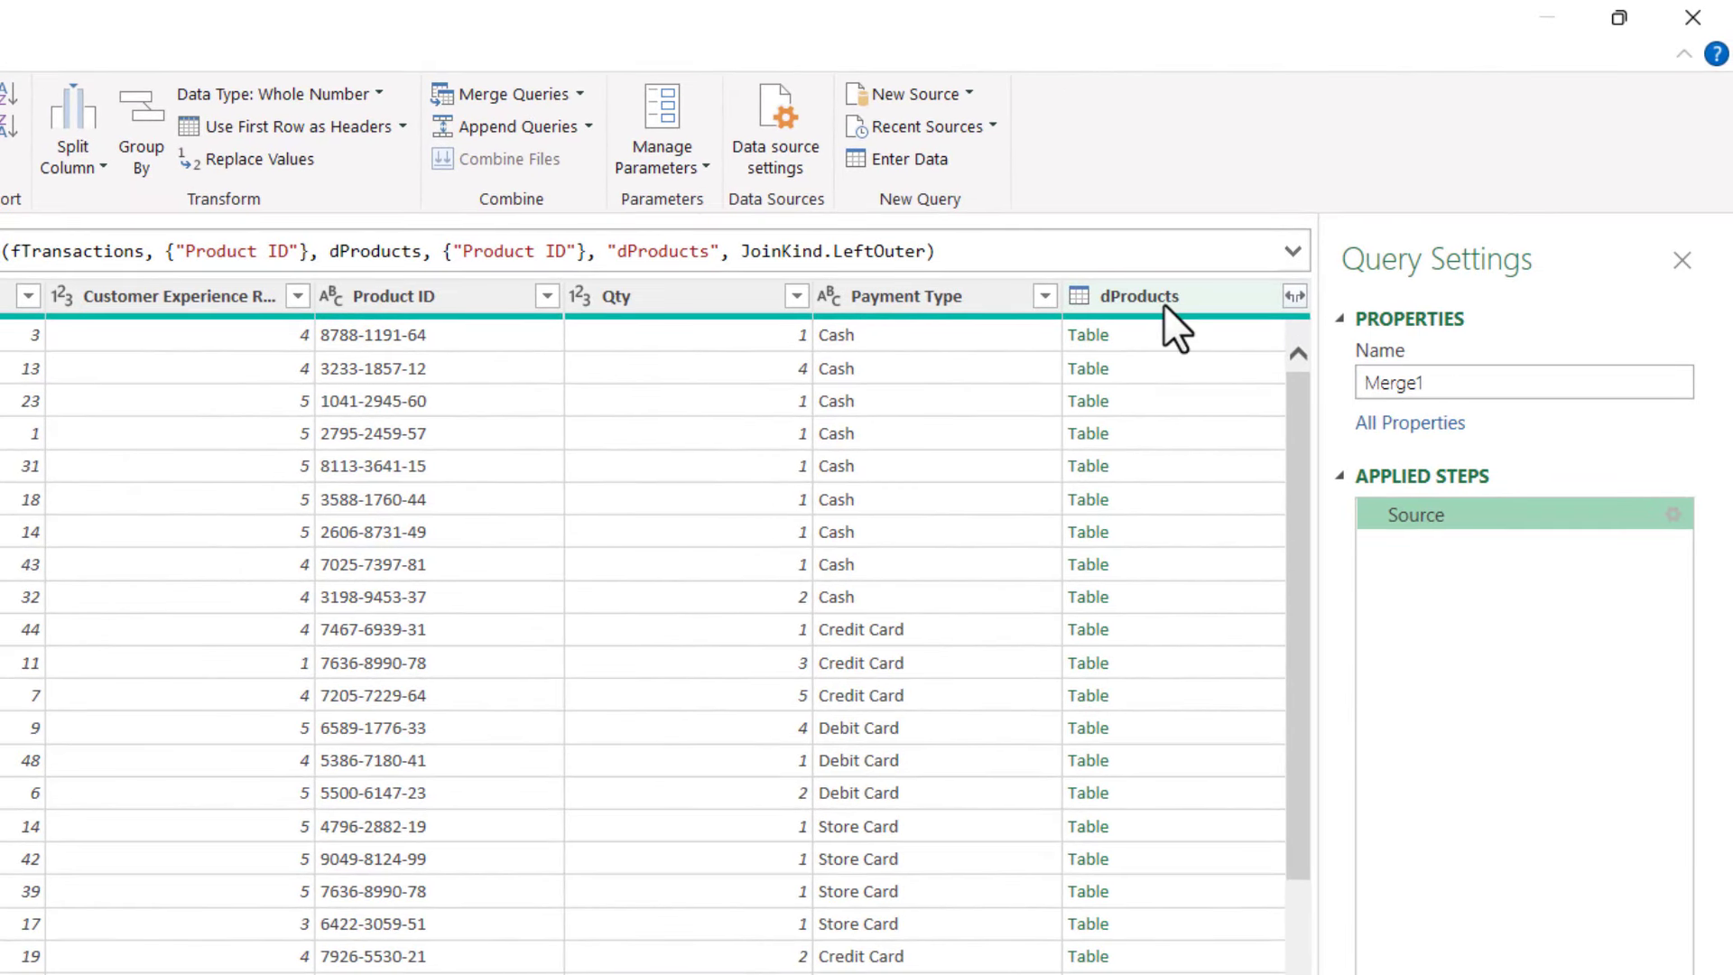
left_click(1292, 296)
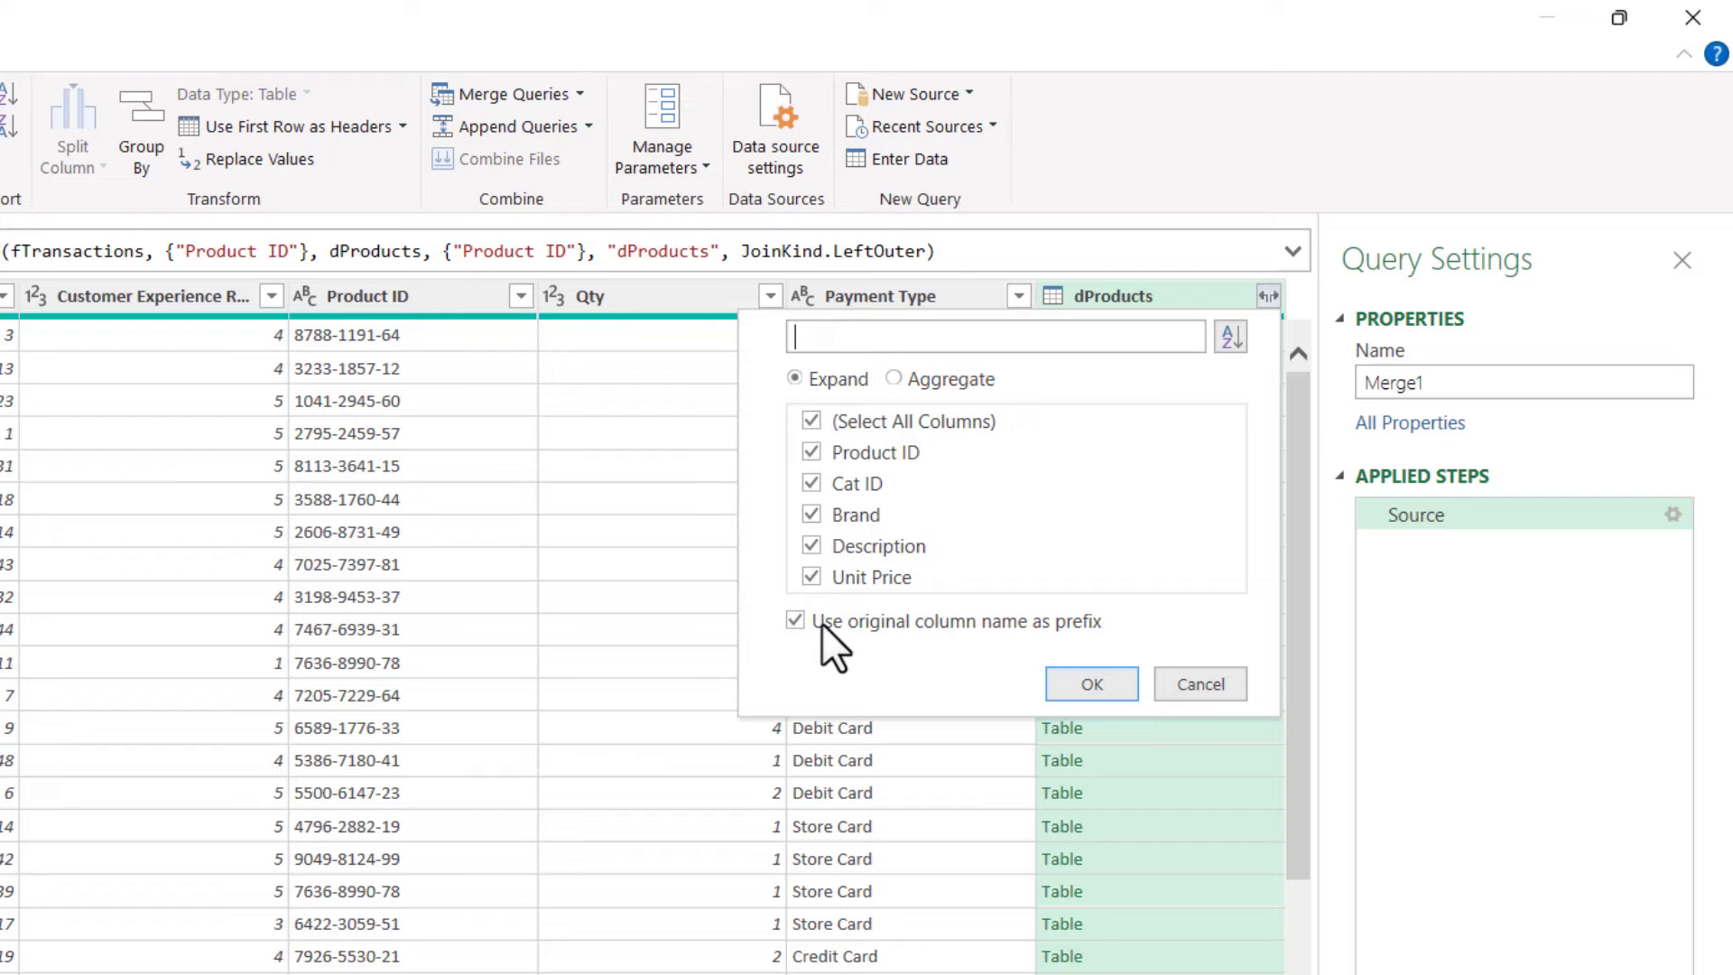
left_click(808, 420)
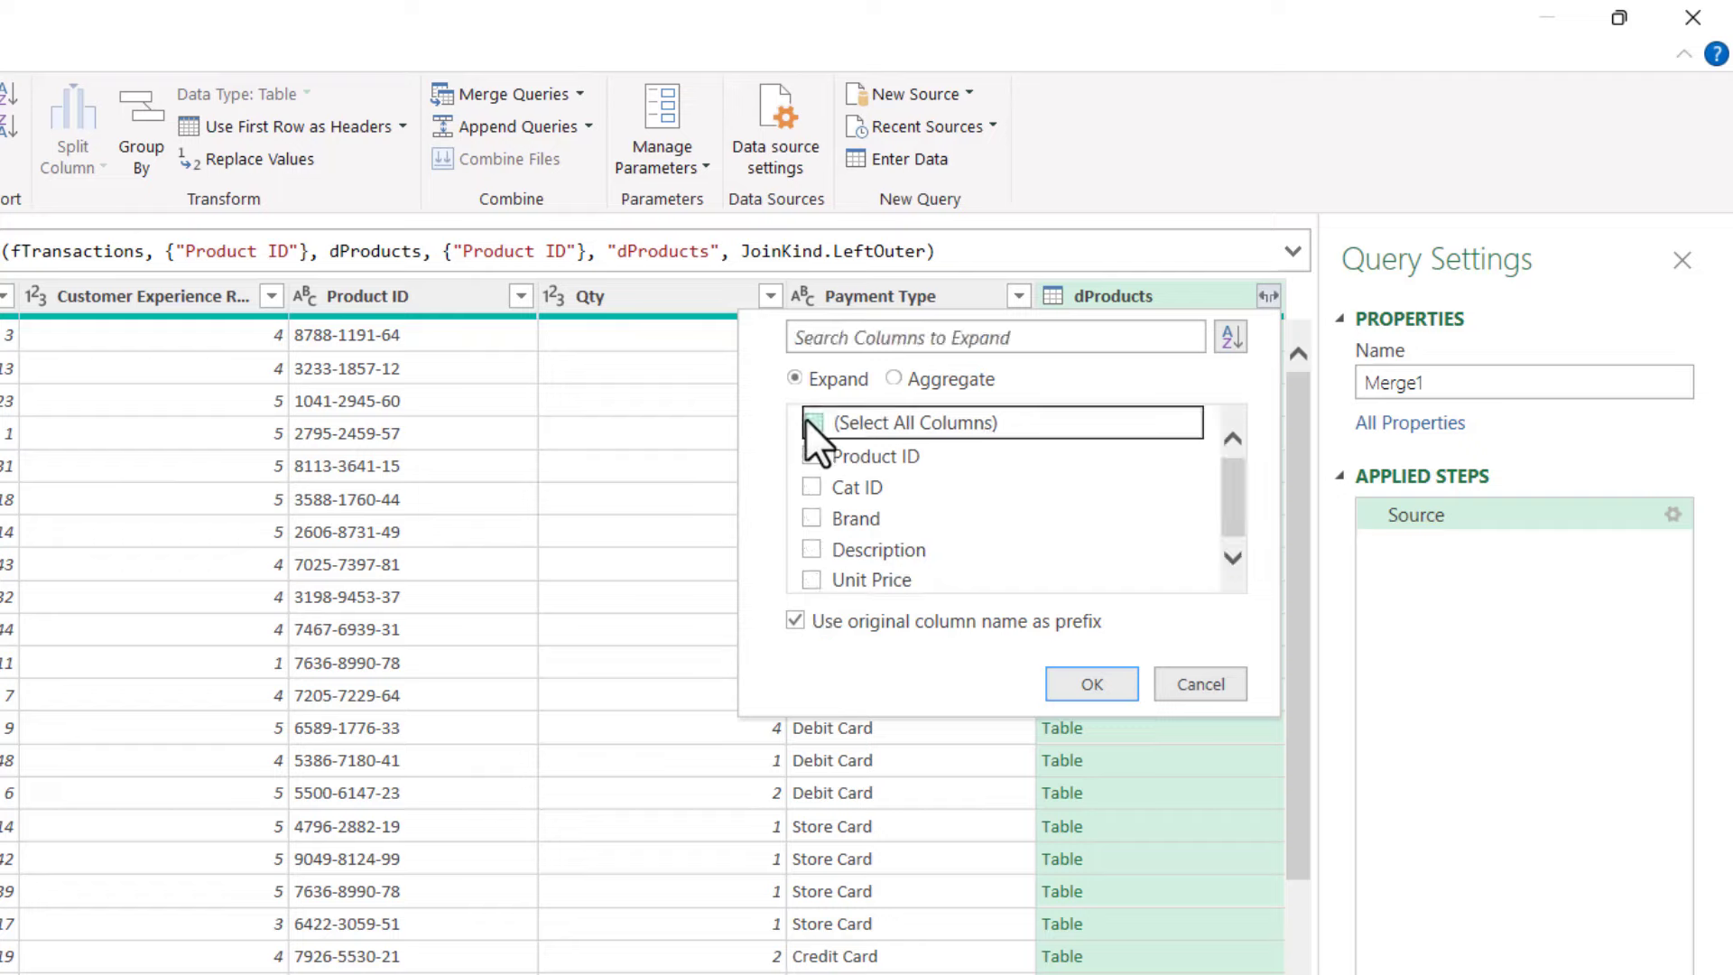
left_click(810, 515)
left_click(810, 545)
left_click(811, 579)
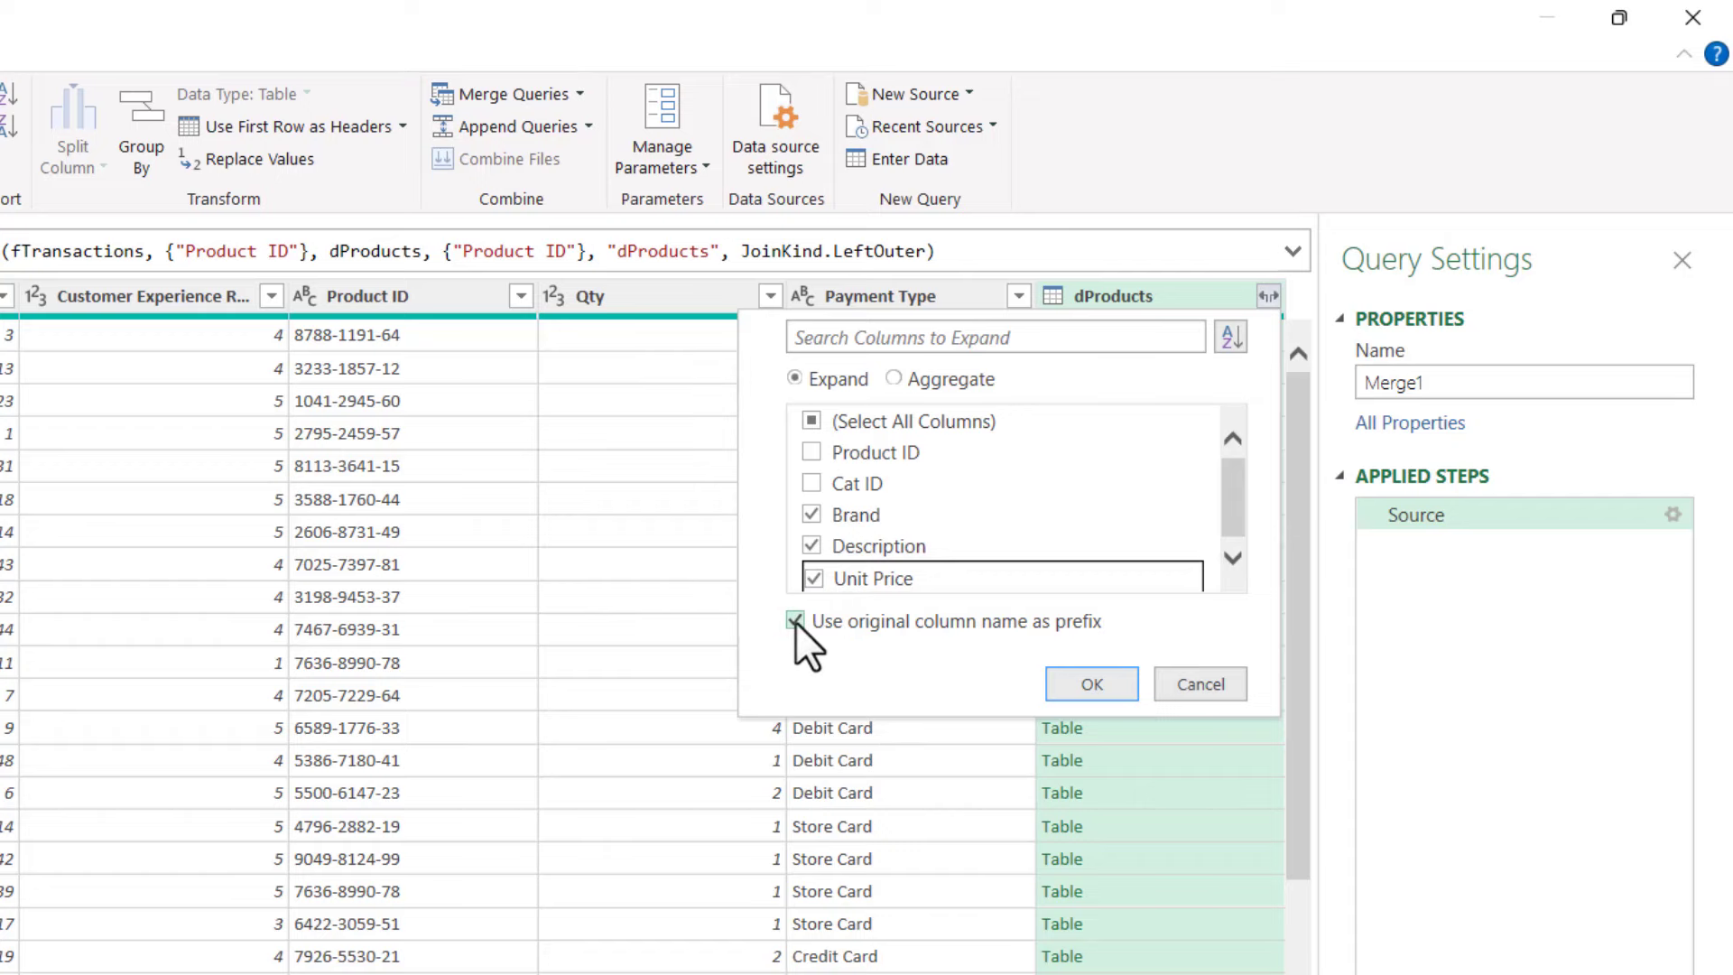
left_click(794, 621)
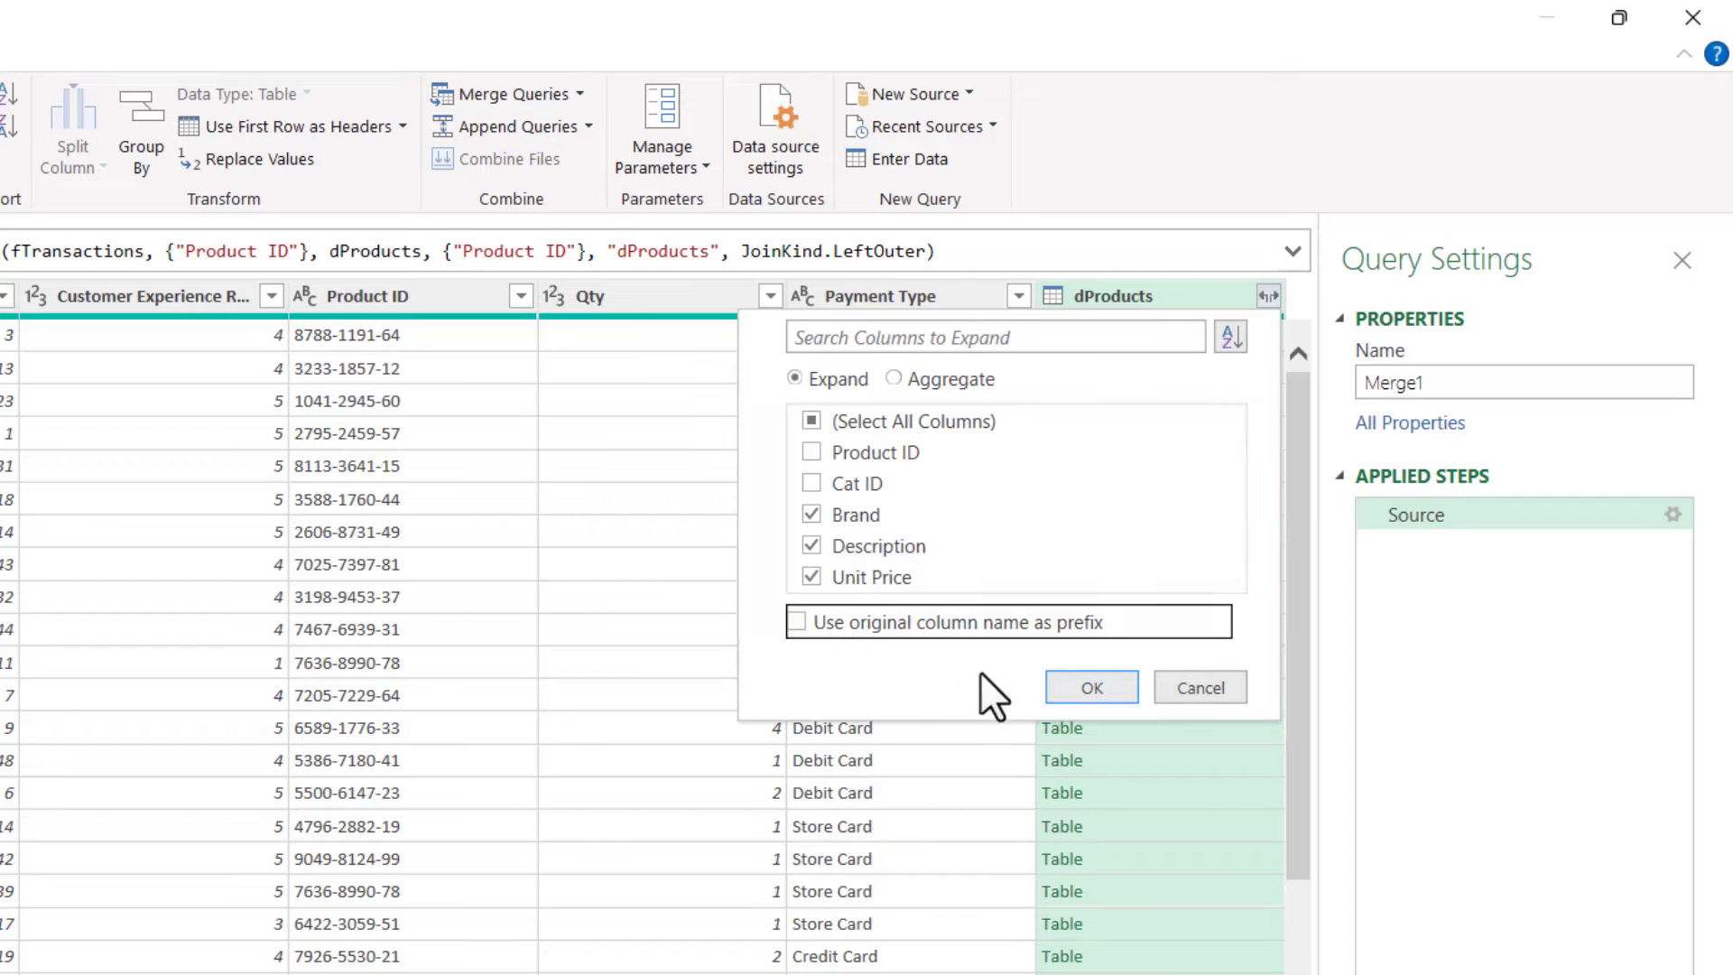
left_click(1094, 690)
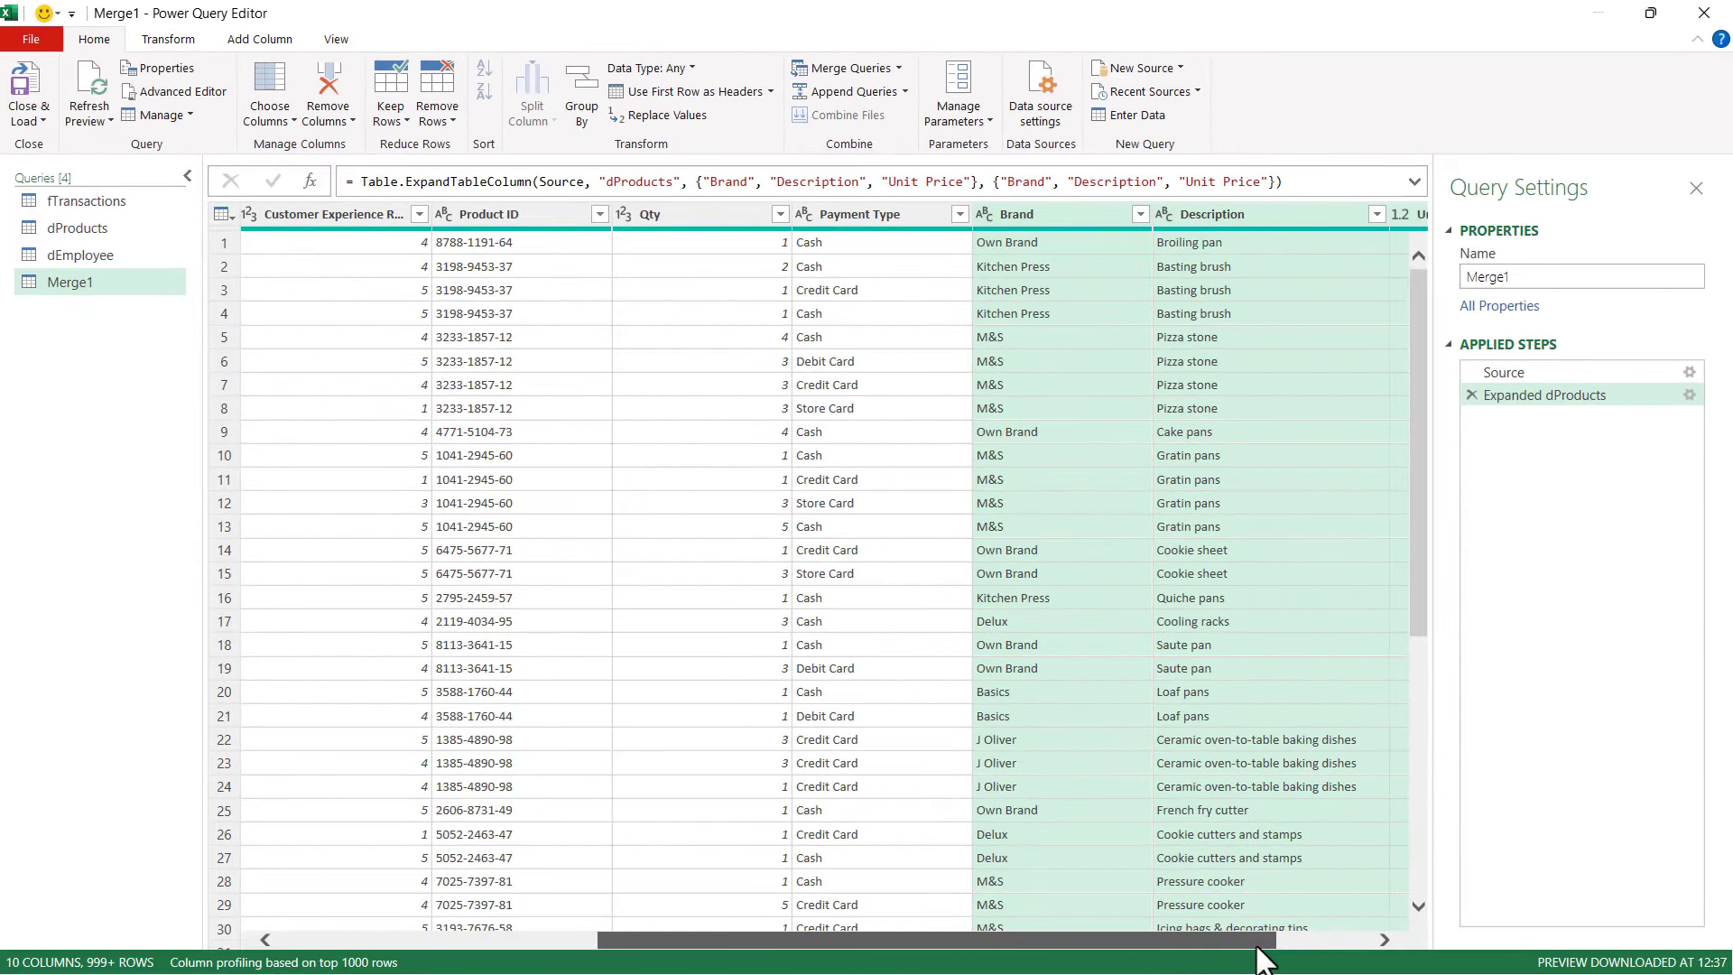
left_click_drag(1258, 948, 990, 953)
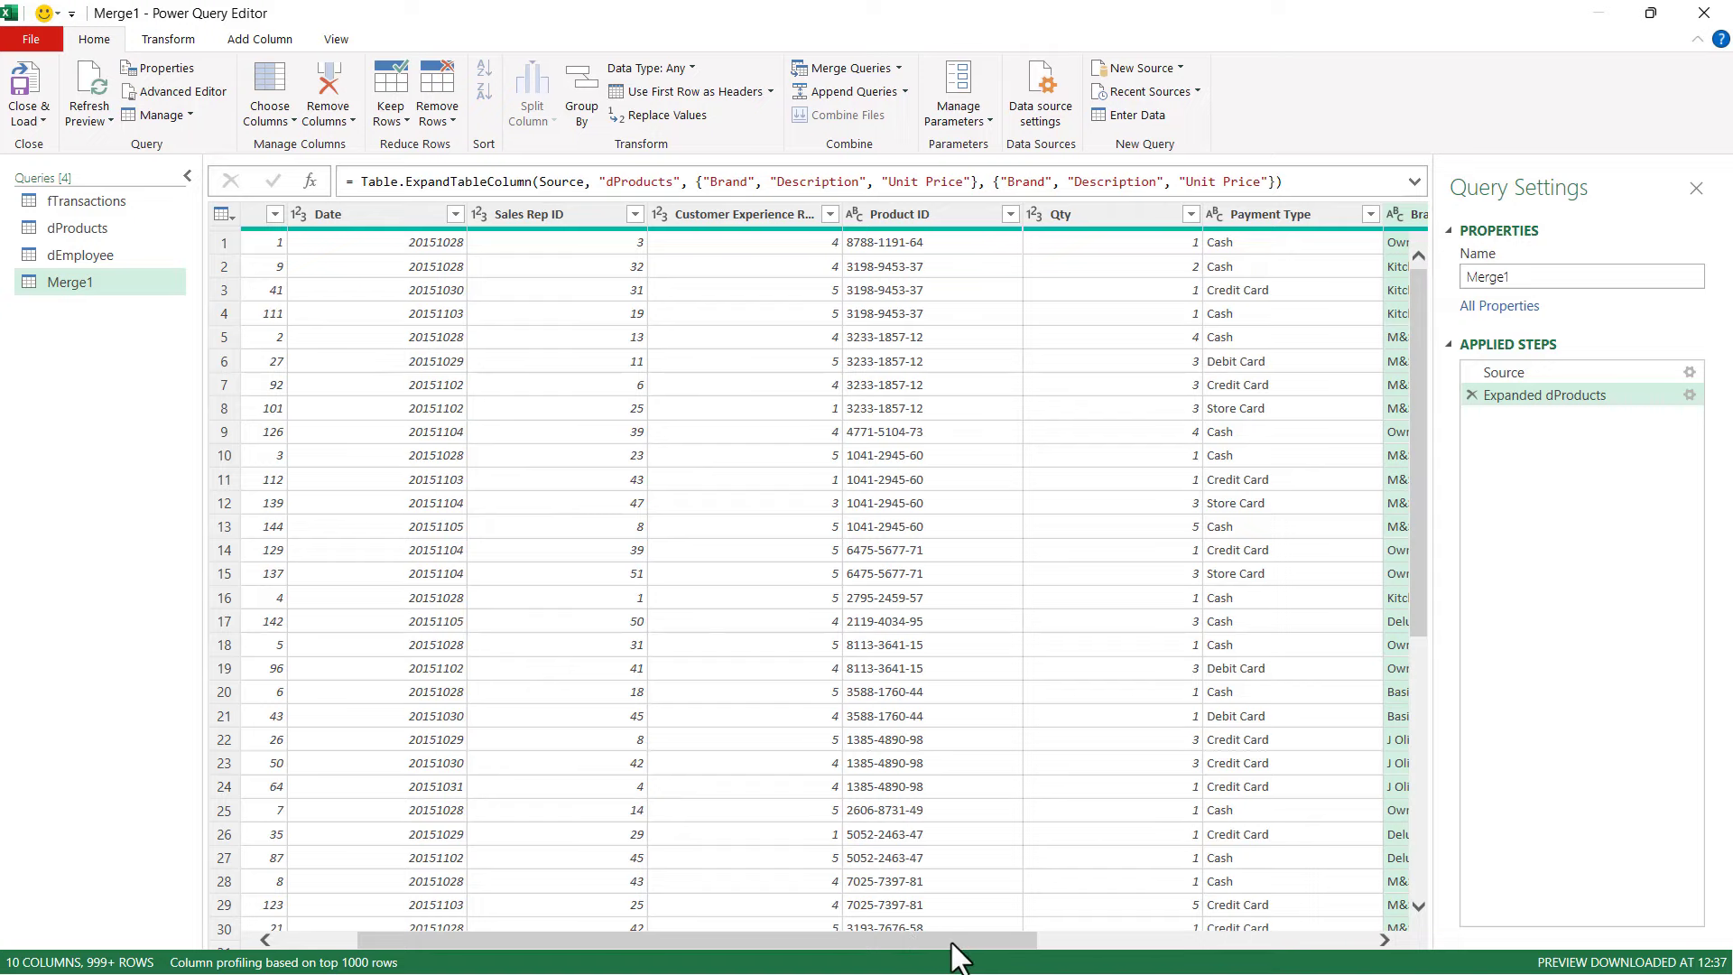
- Set up a merge of Merge1 with dEmployee, matching on Sales Rep ID in both tables
left_click_drag(952, 943, 868, 944)
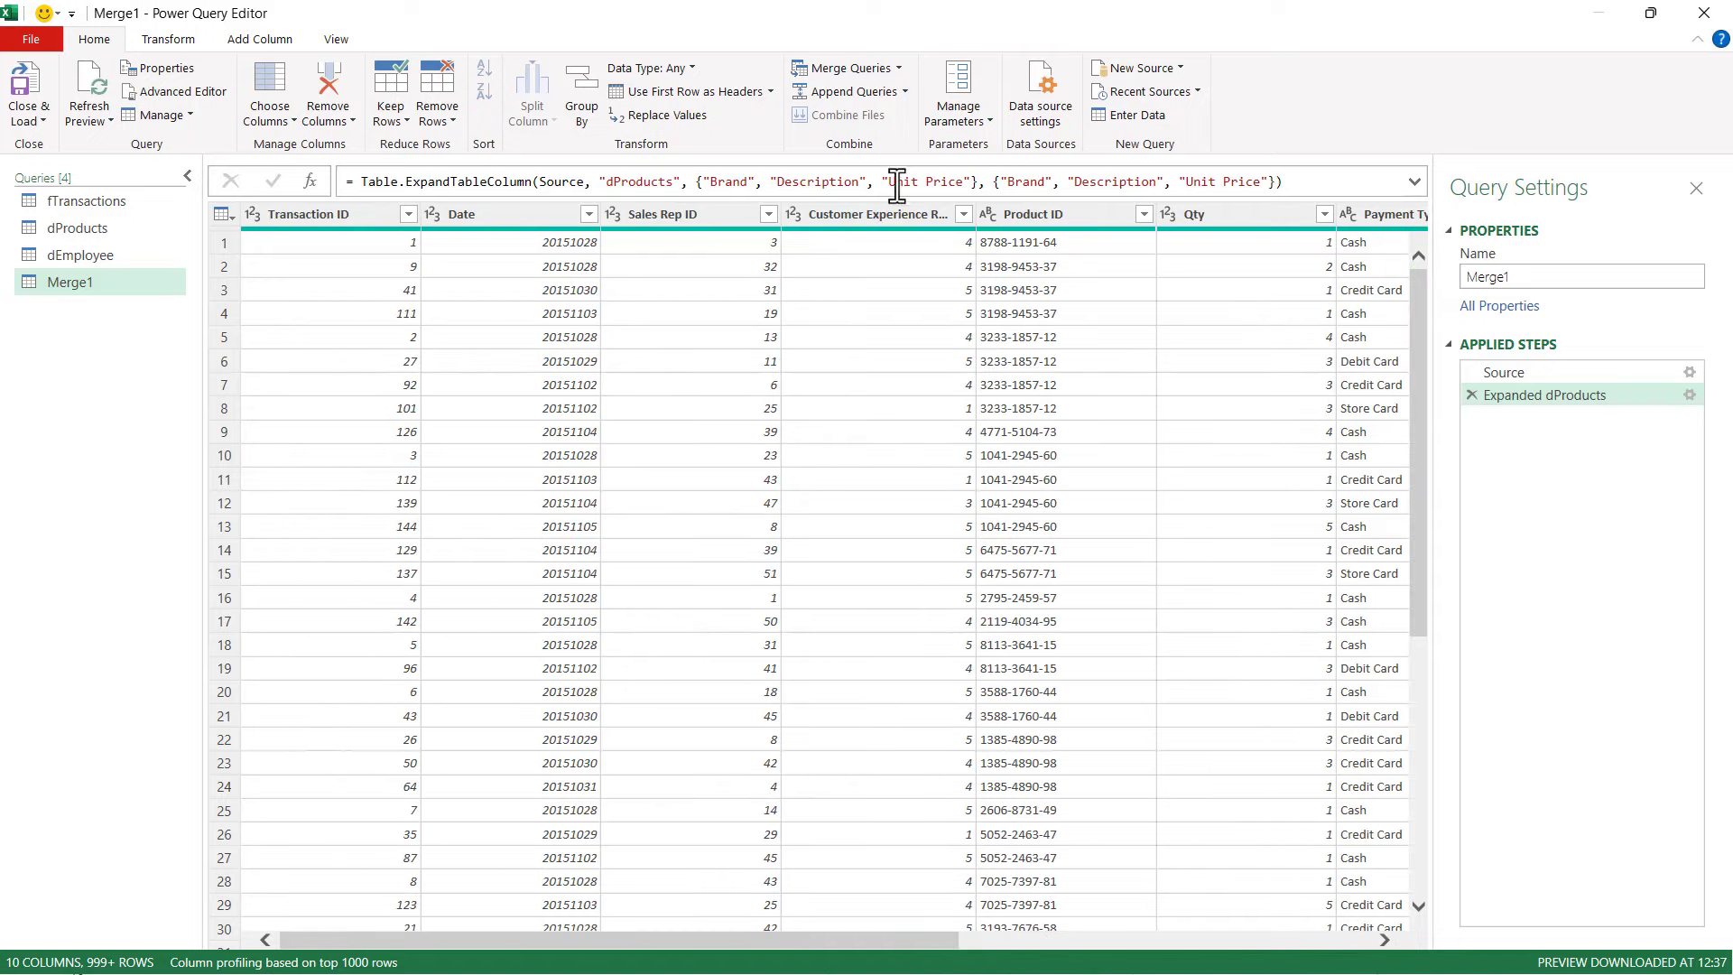
left_click(900, 69)
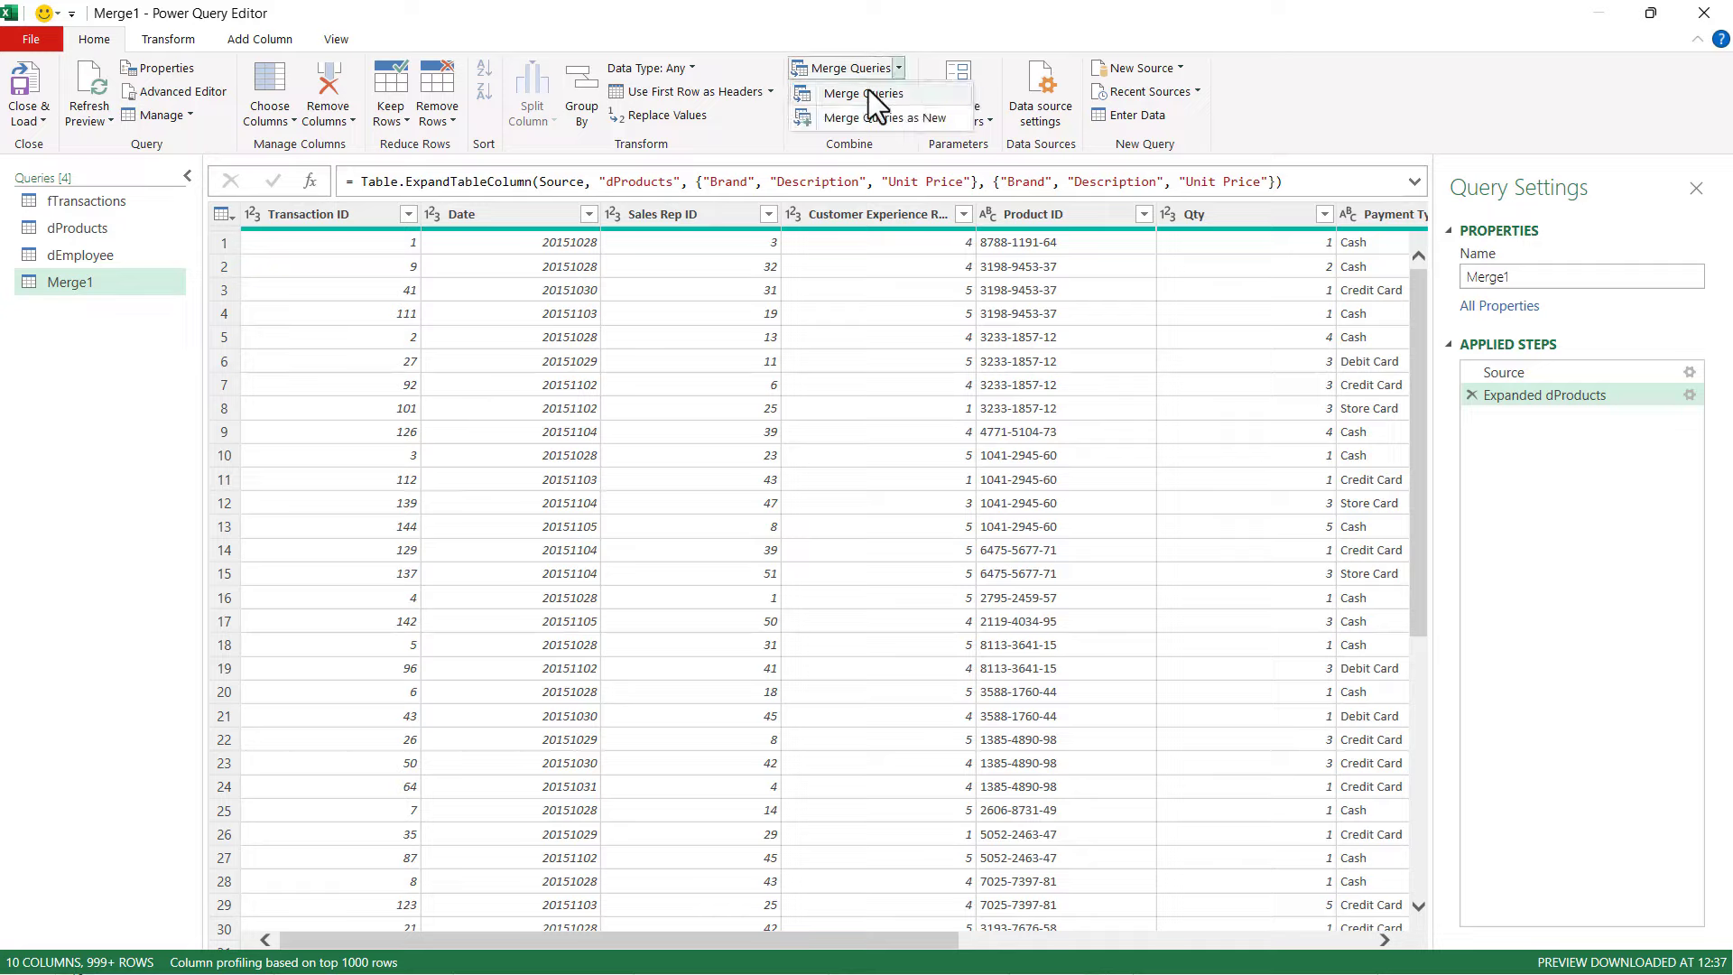
left_click(864, 91)
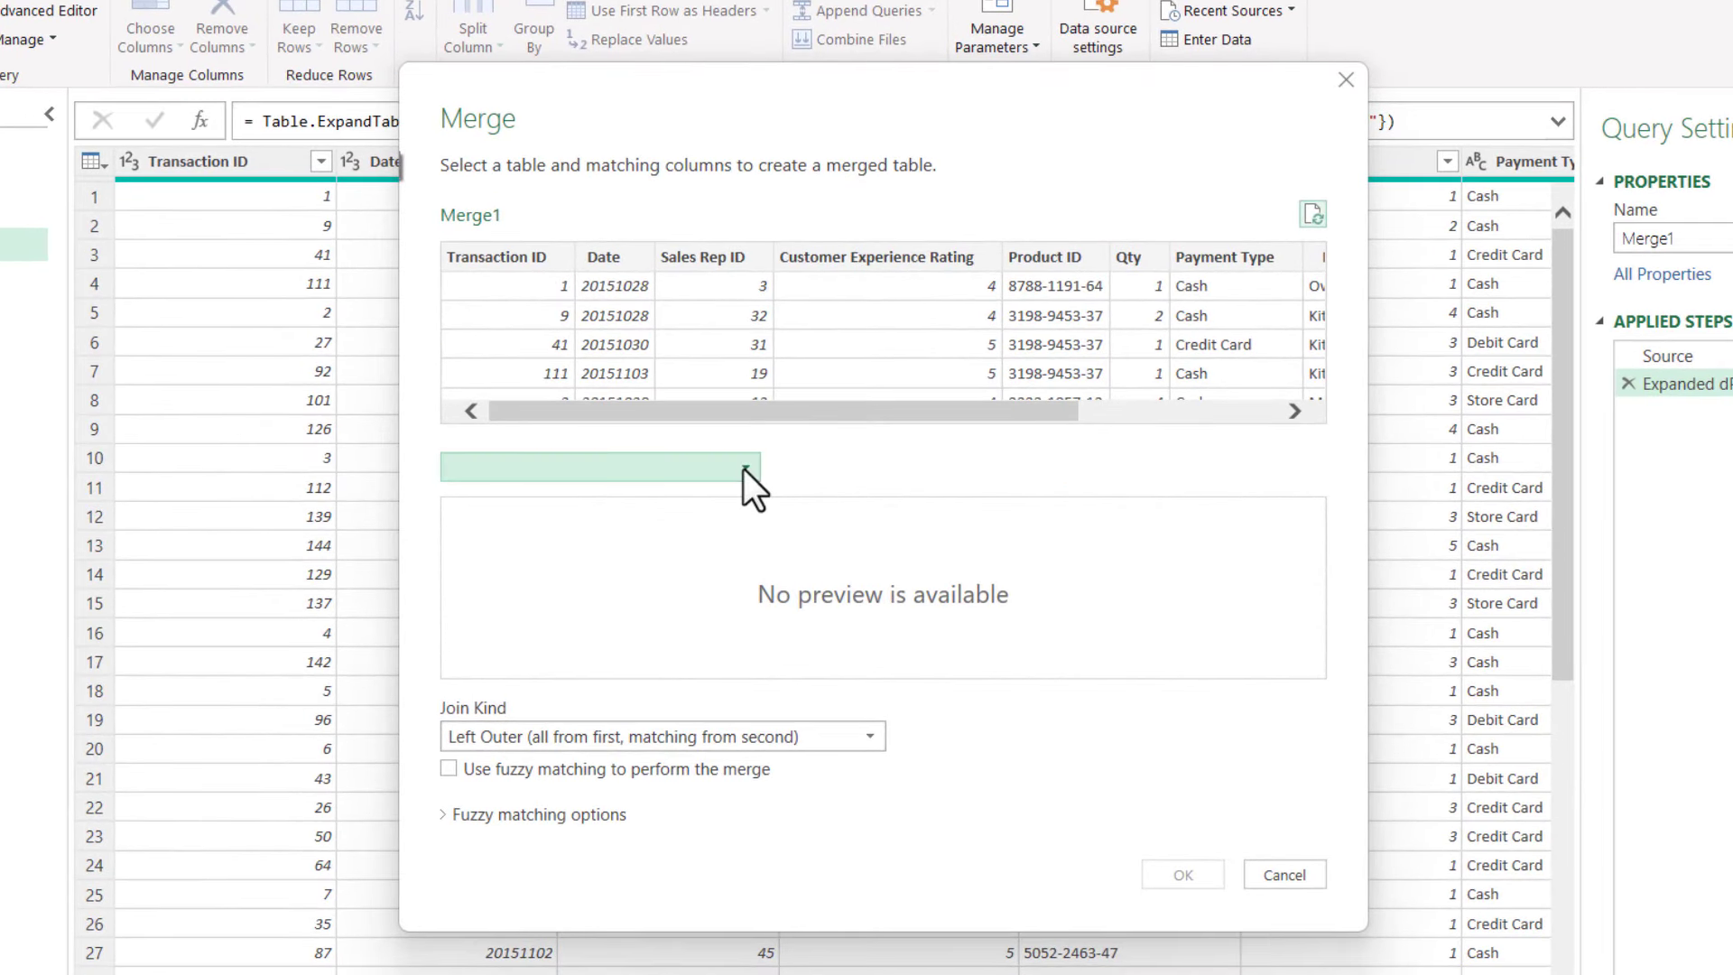
left_click(750, 465)
left_click(525, 531)
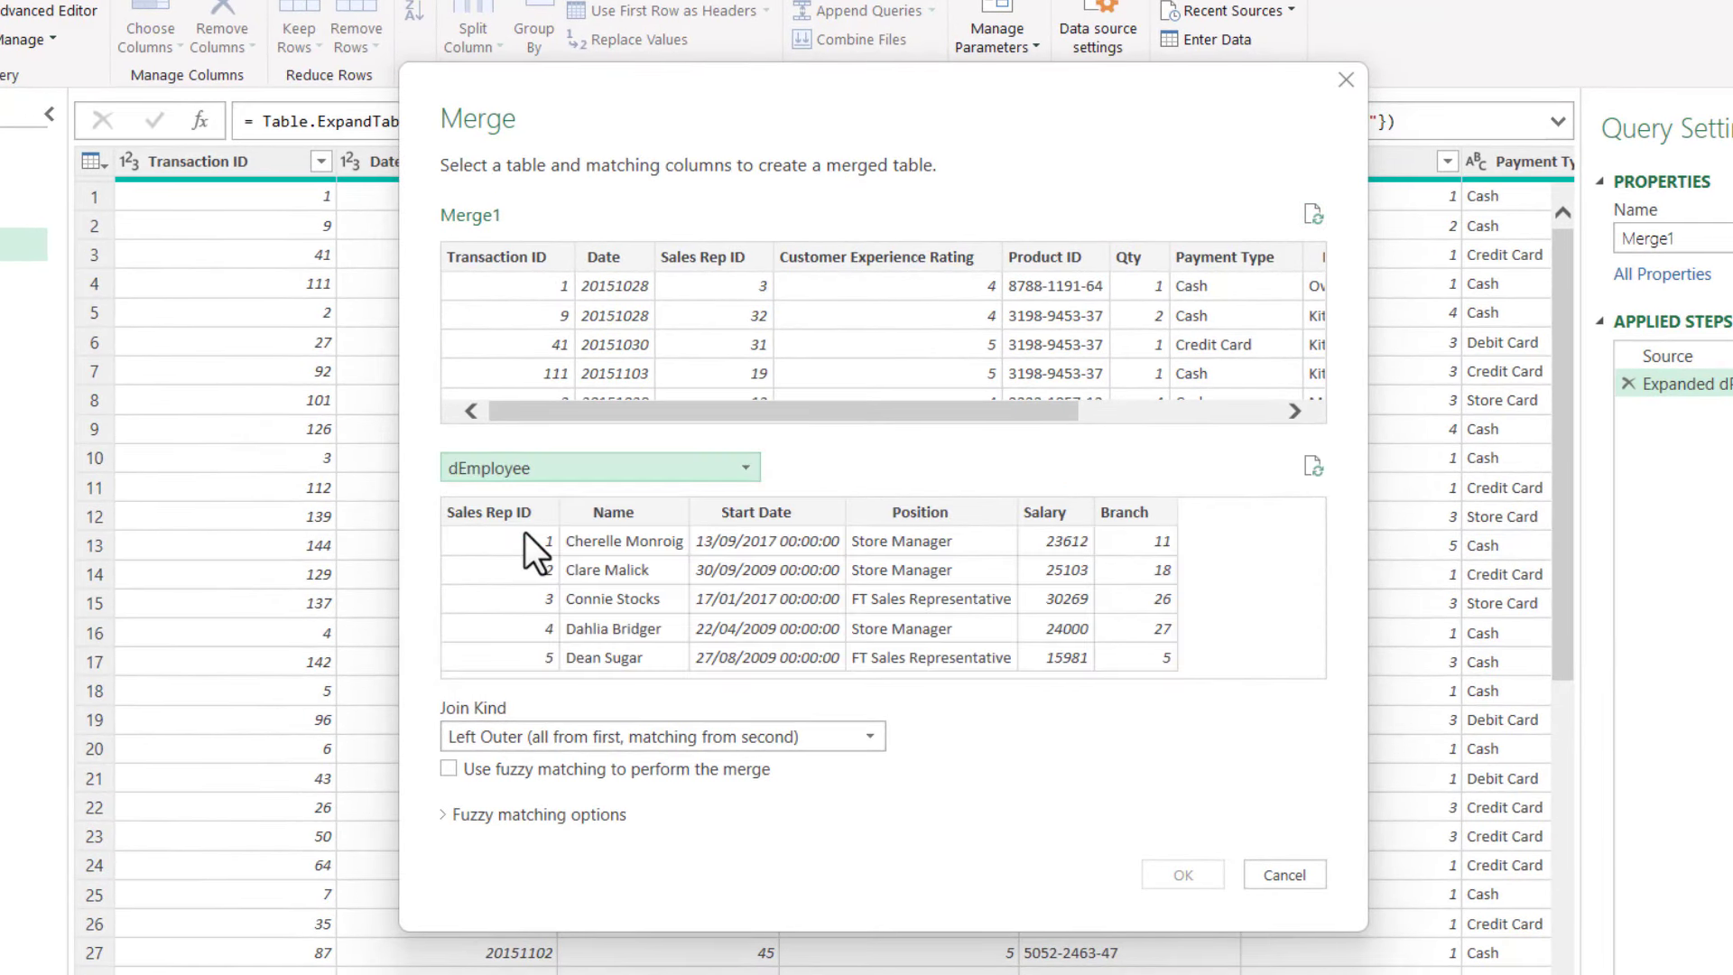
left_click(712, 260)
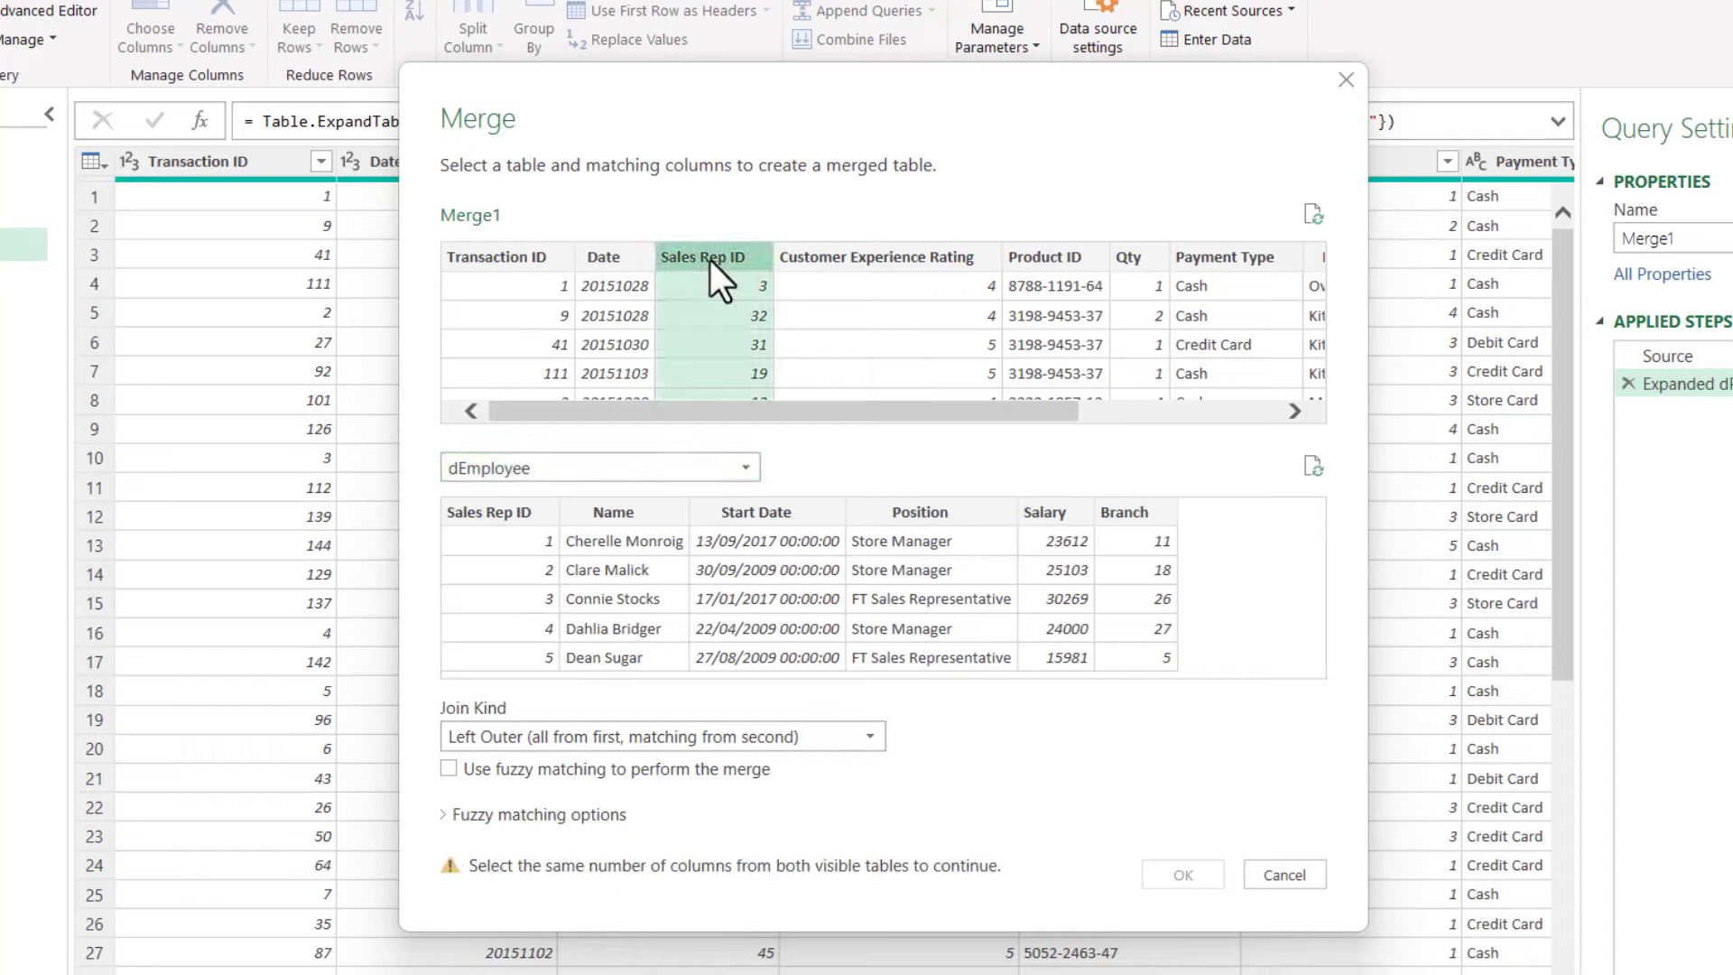
left_click(513, 512)
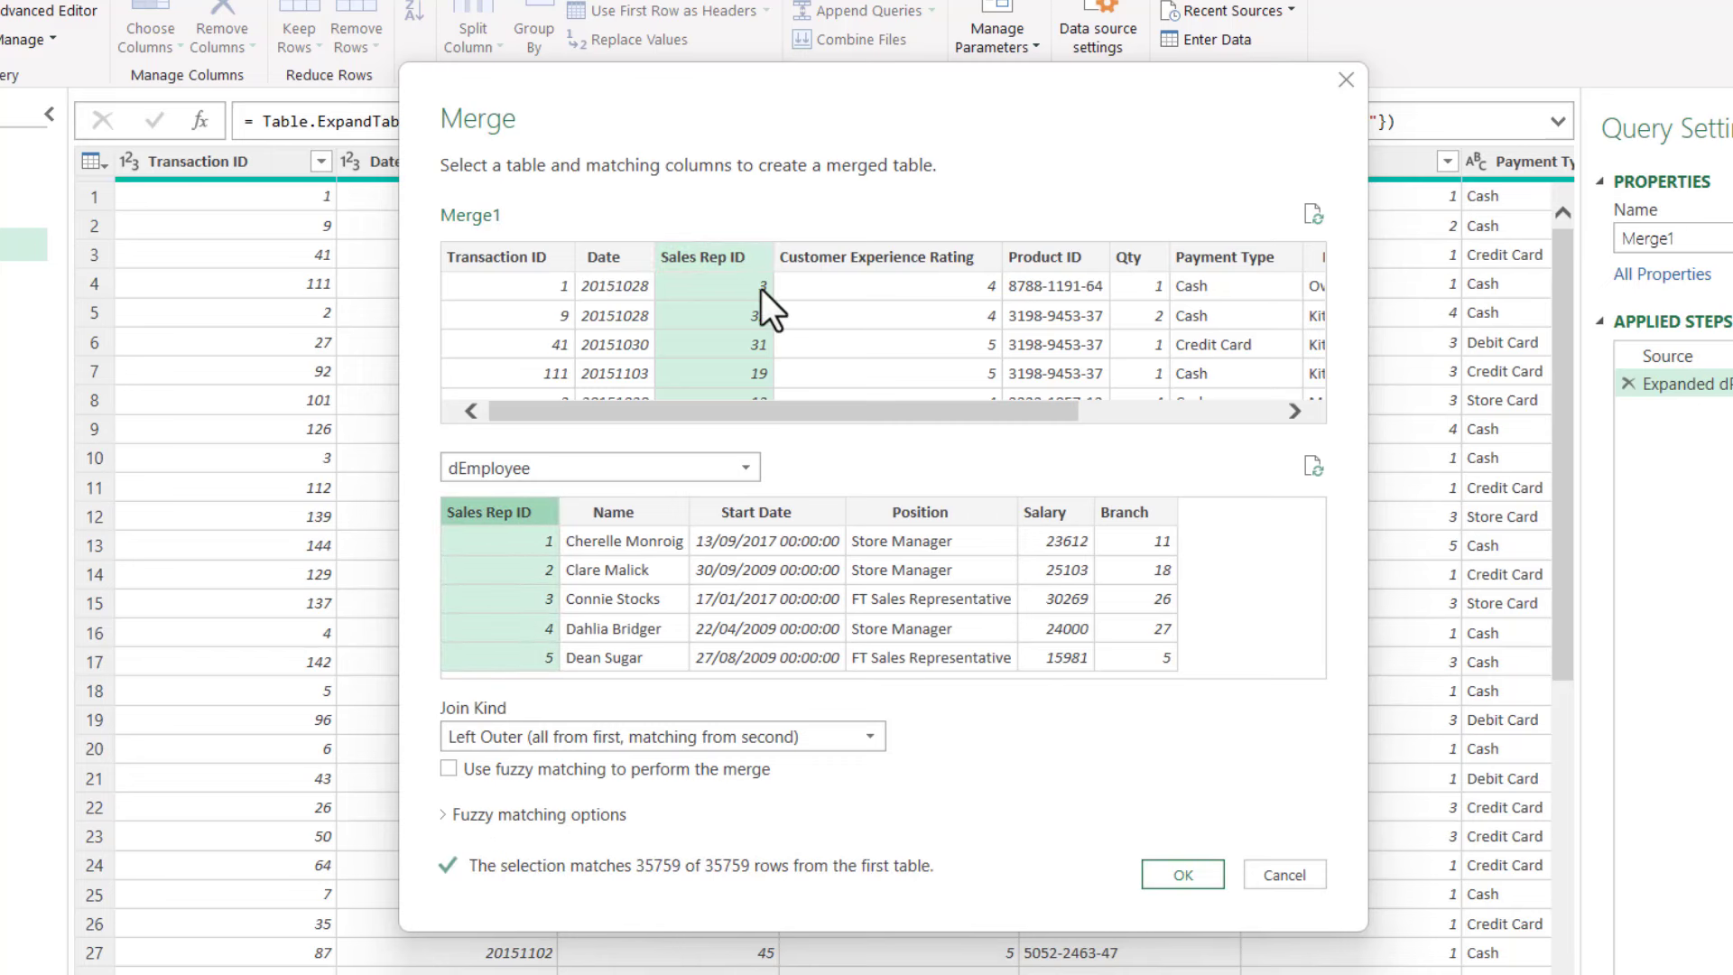
- Confirm the dEmployee merge and expand only its Name, Position and Salary columns
left_click(1175, 872)
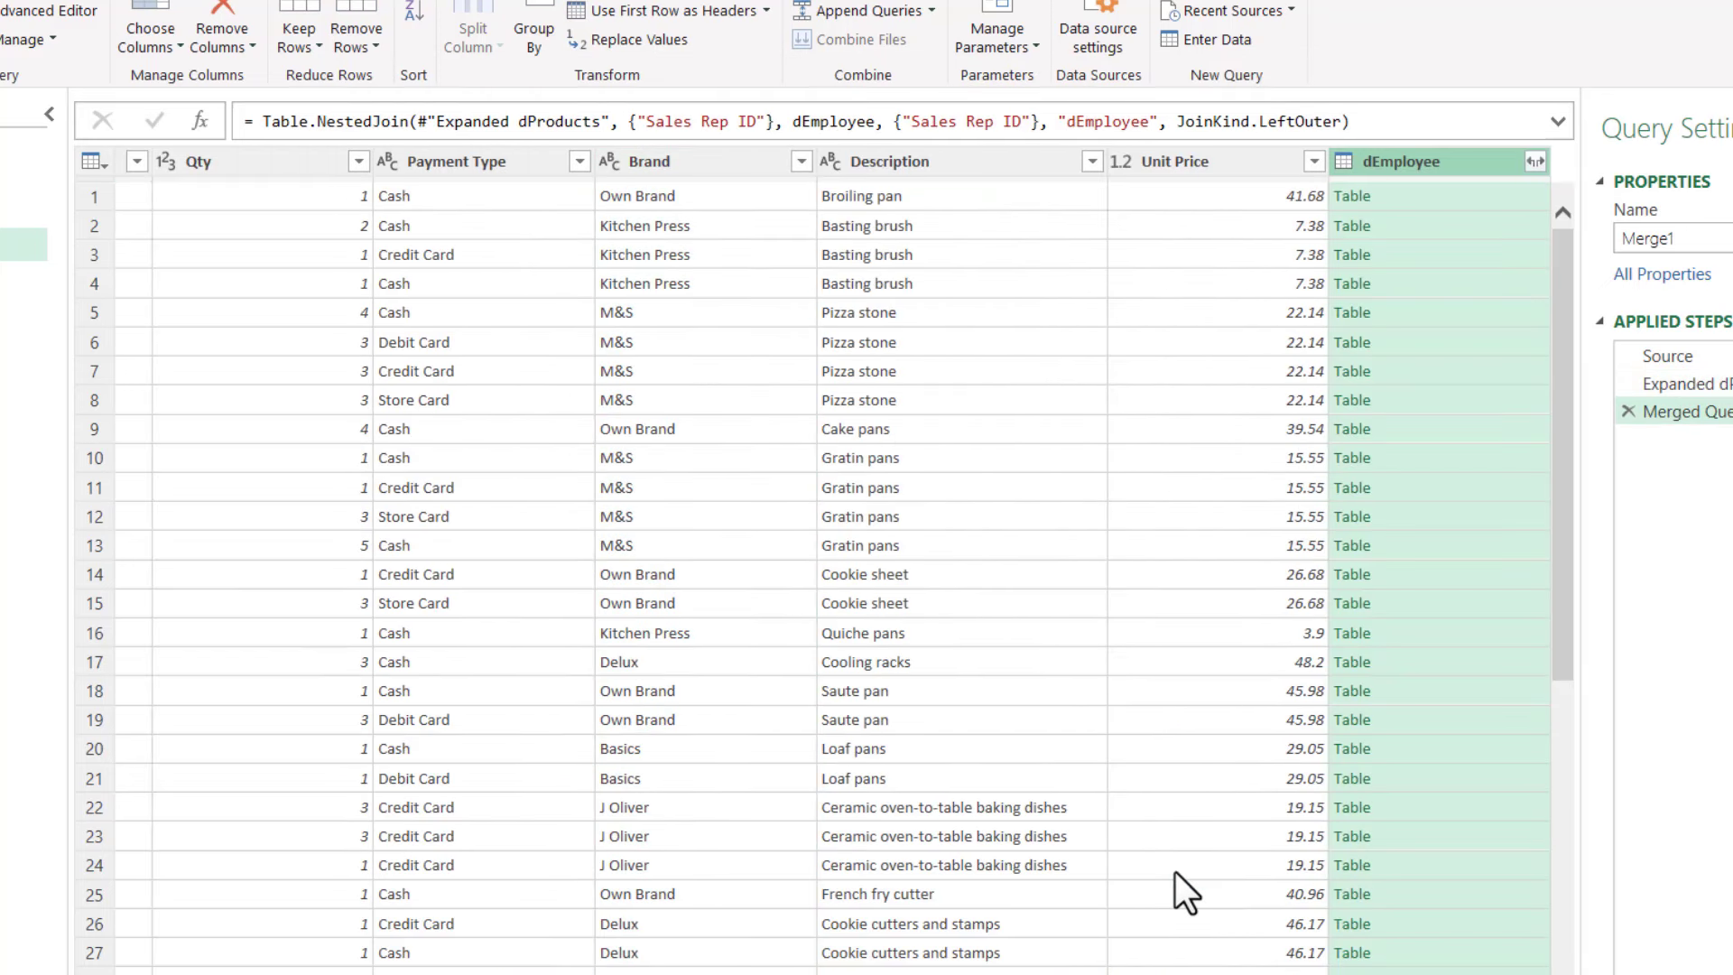
left_click(1535, 162)
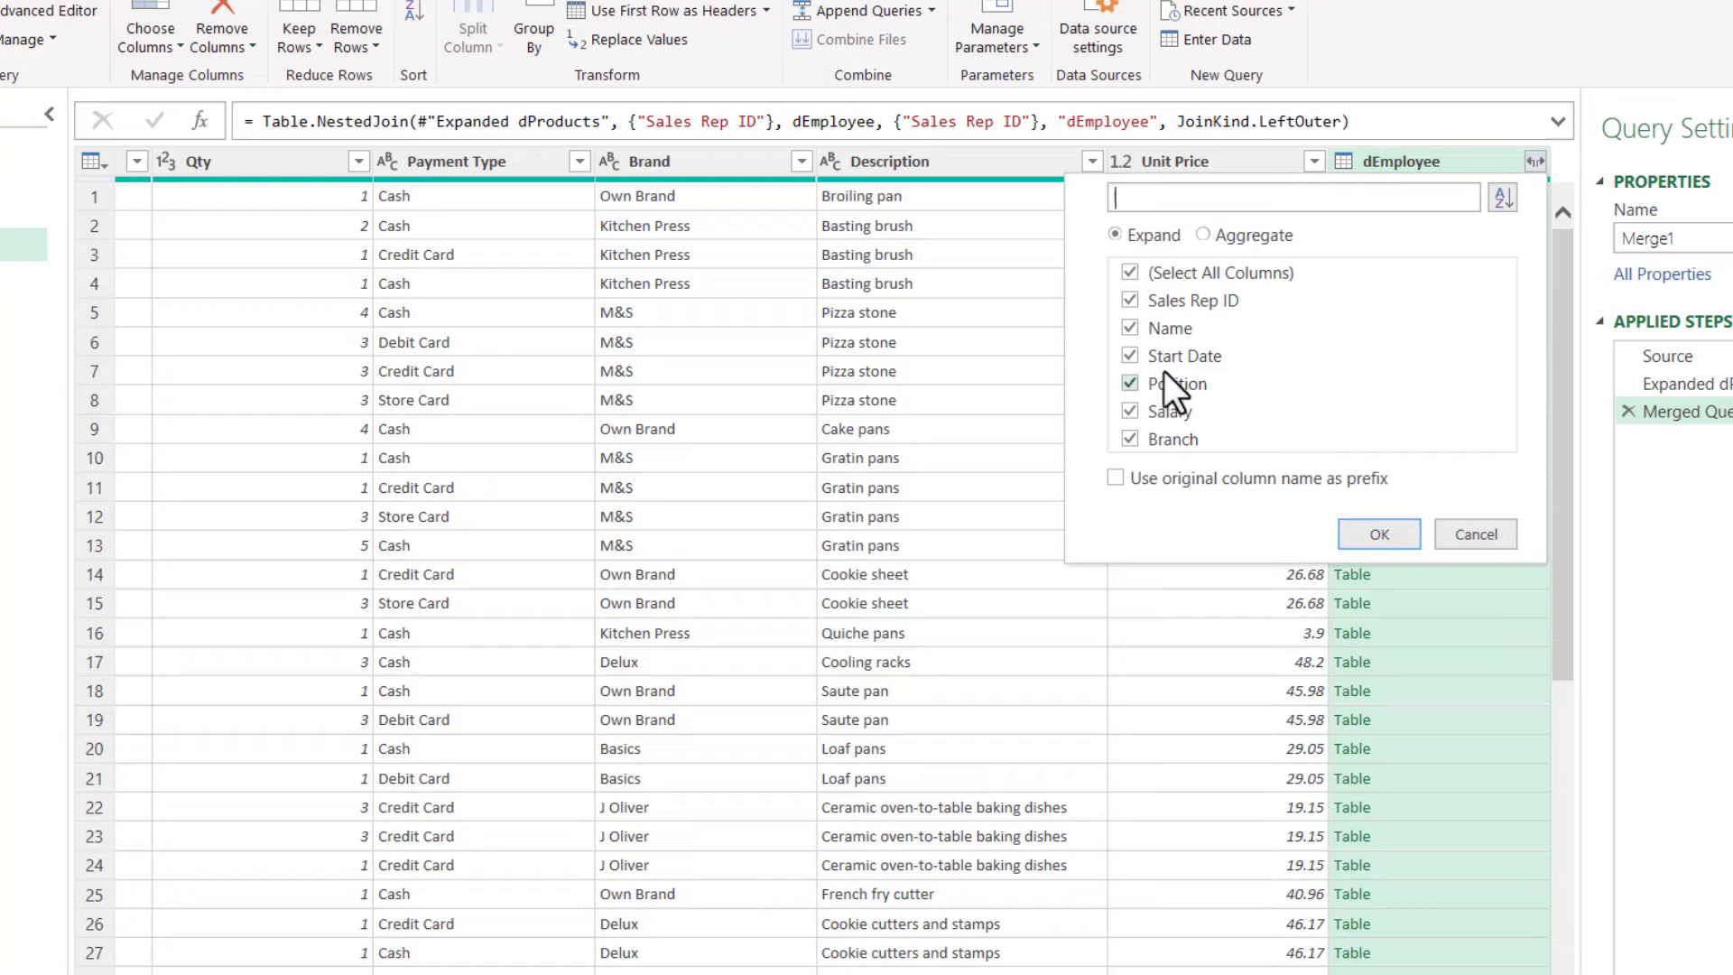
left_click(1130, 272)
left_click(1132, 329)
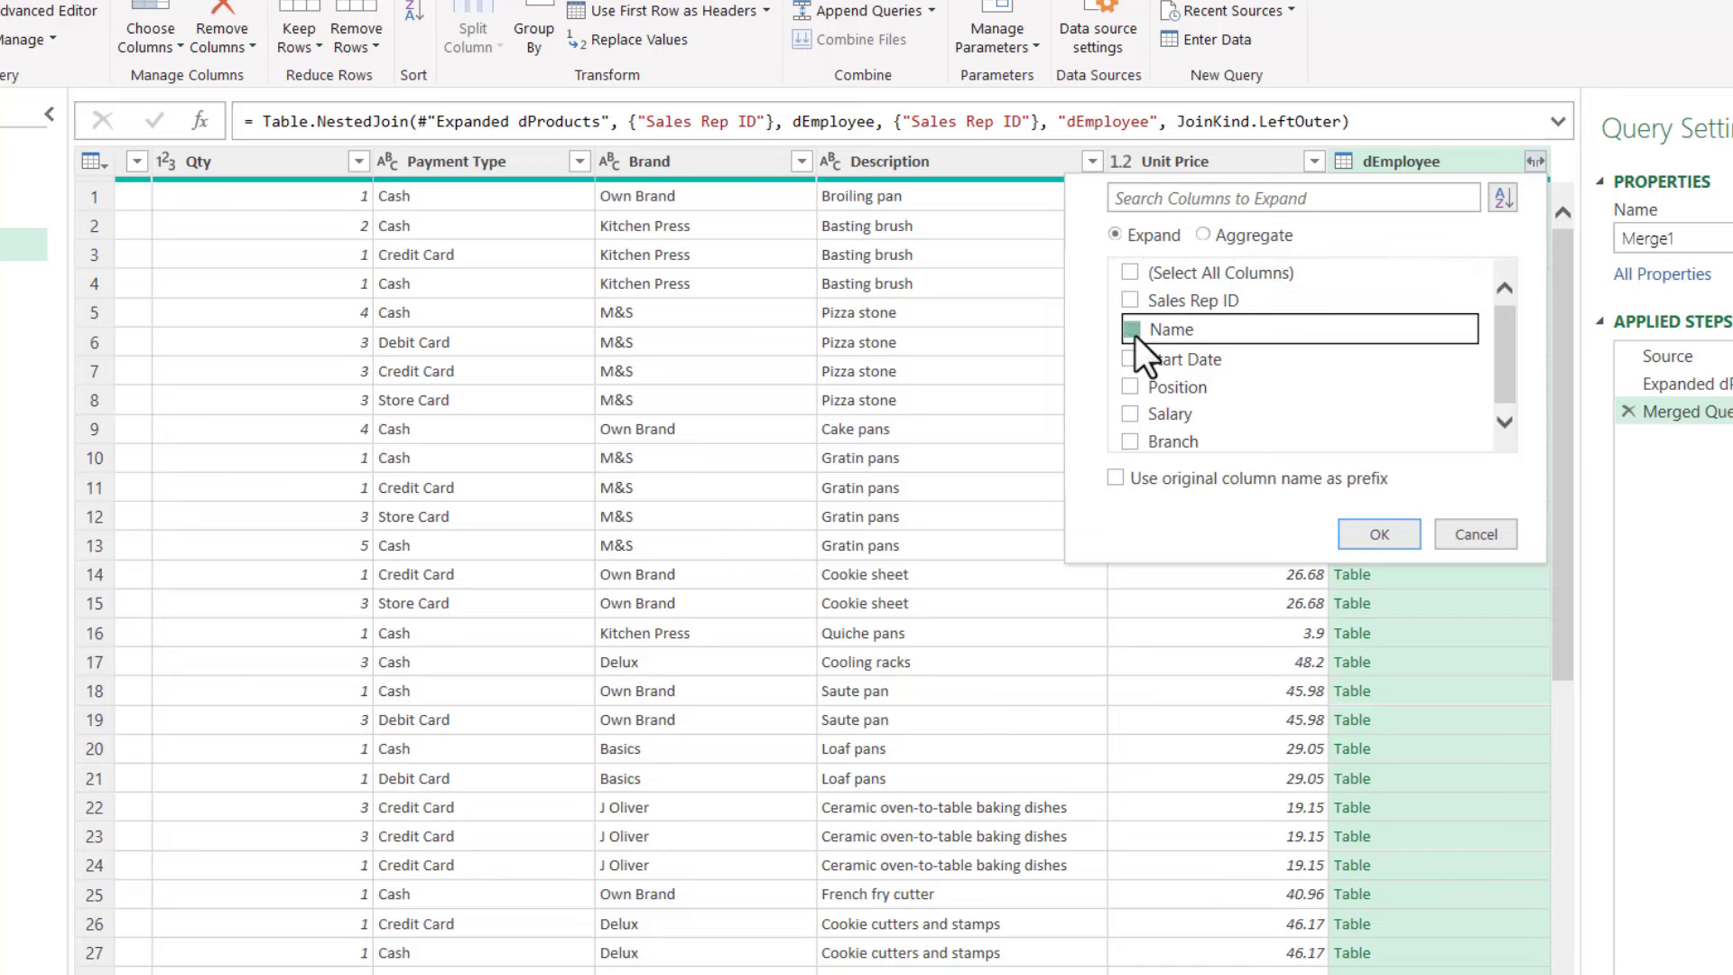
left_click(1132, 384)
left_click(1133, 412)
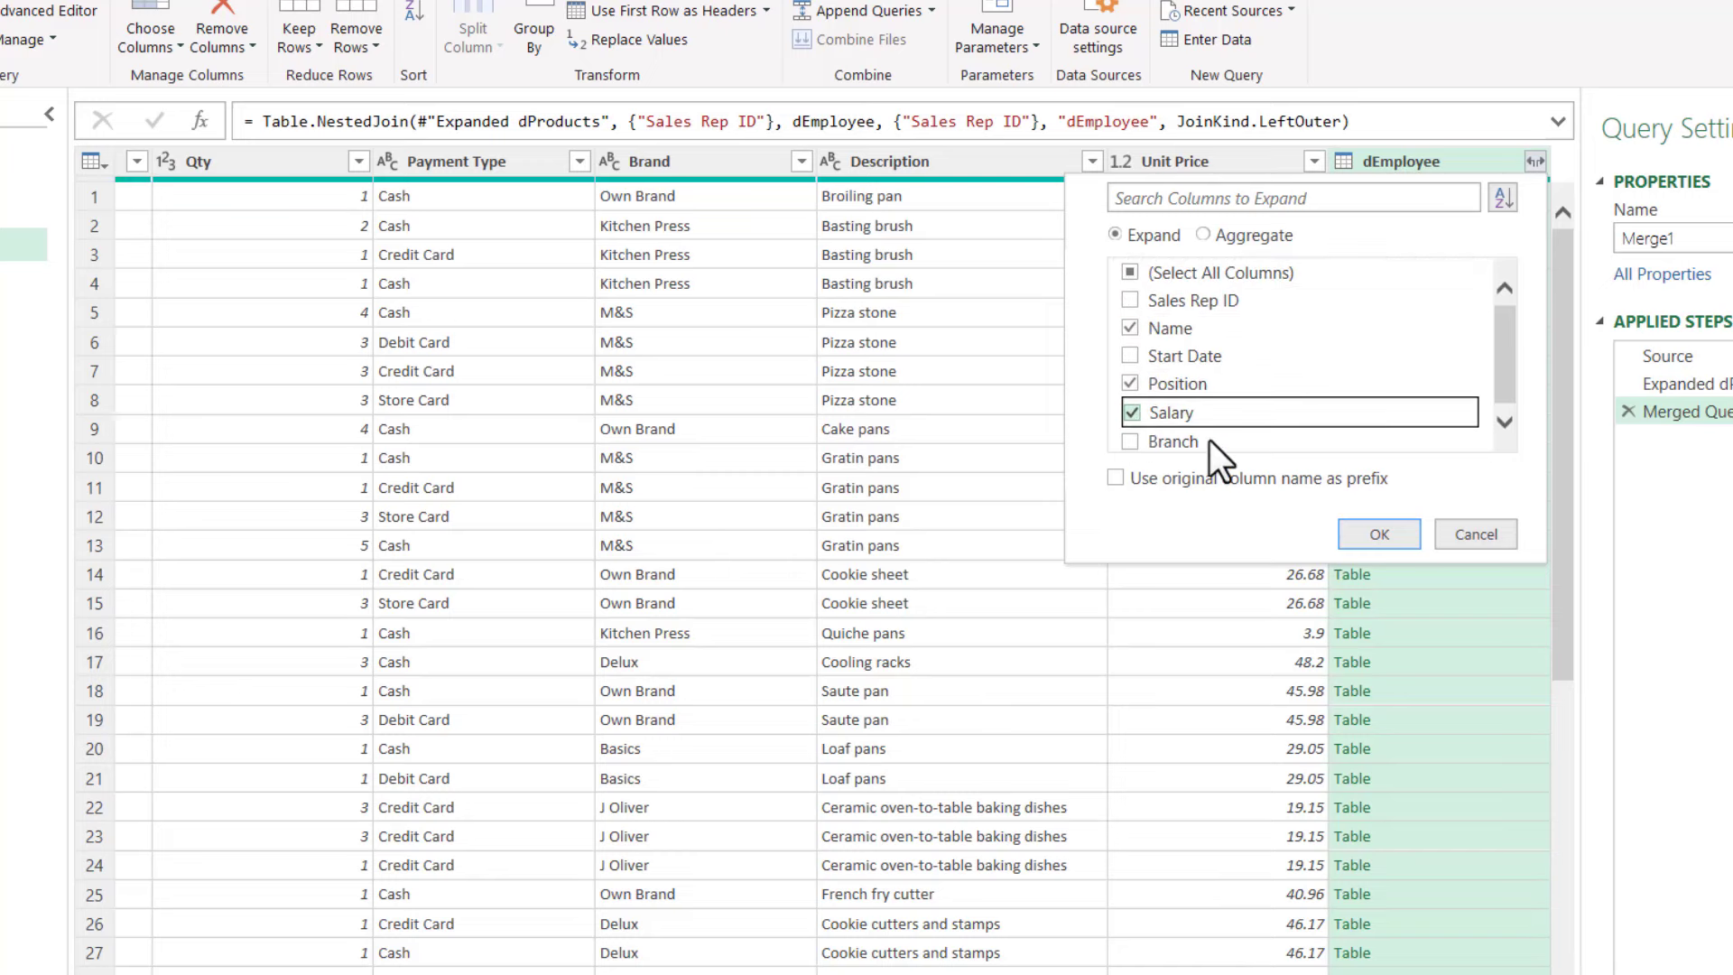
left_click(1373, 534)
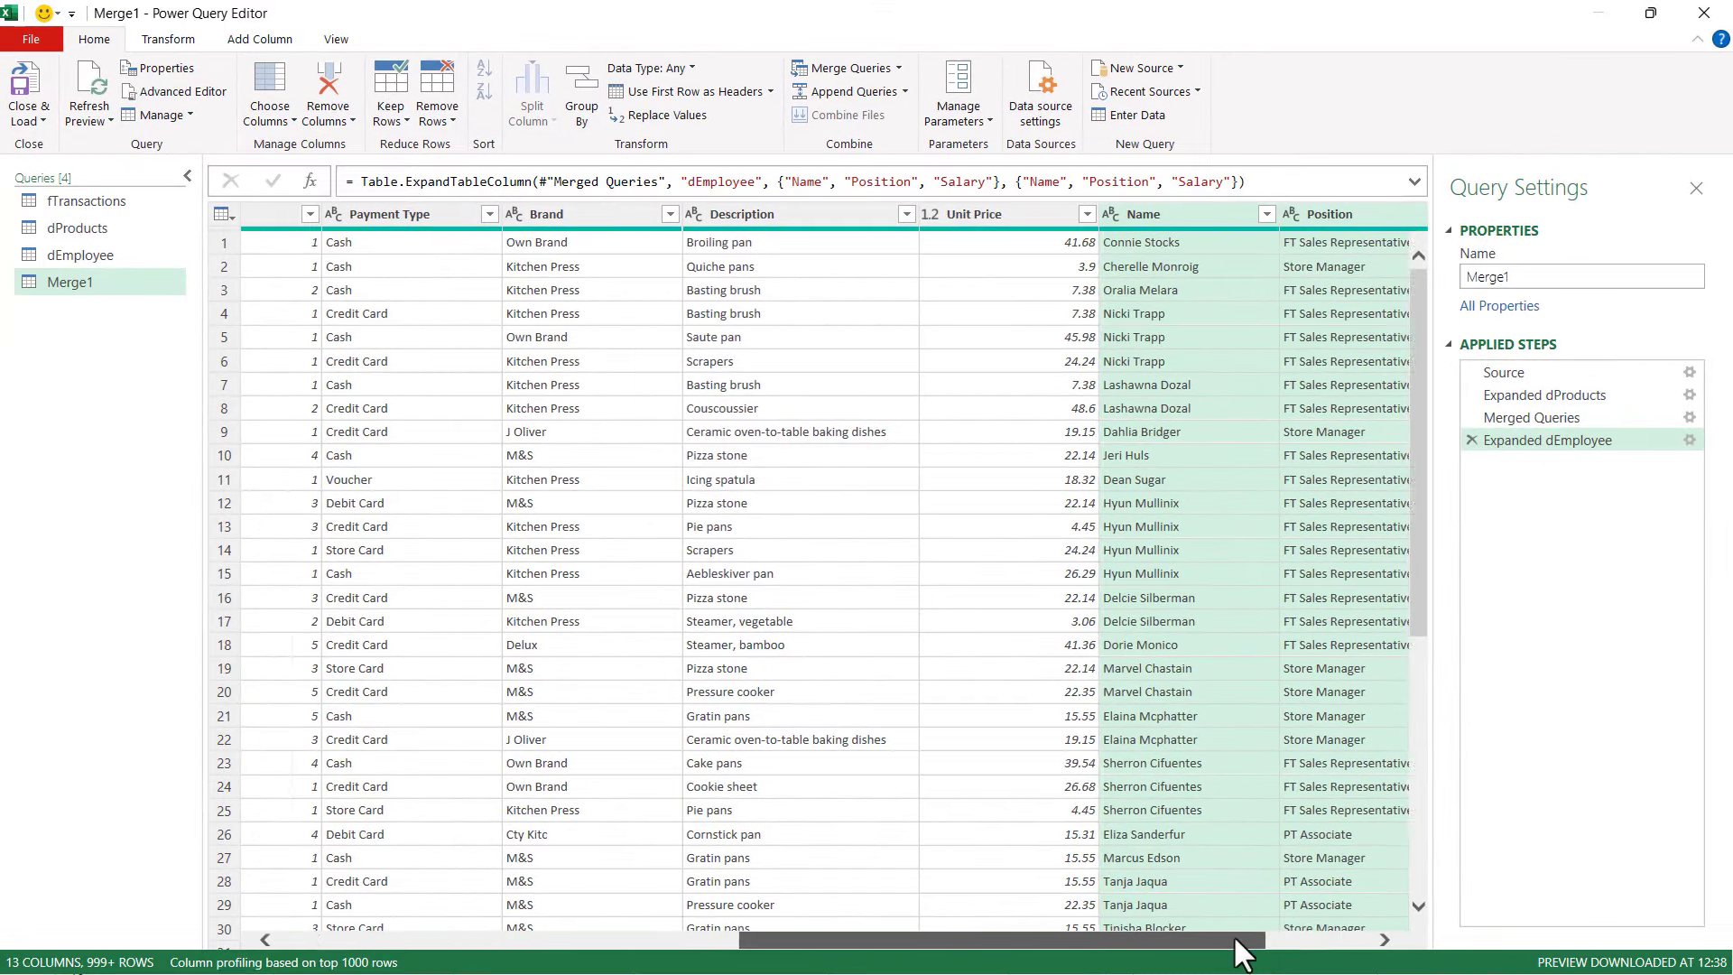
left_click_drag(1334, 974, 1464, 974)
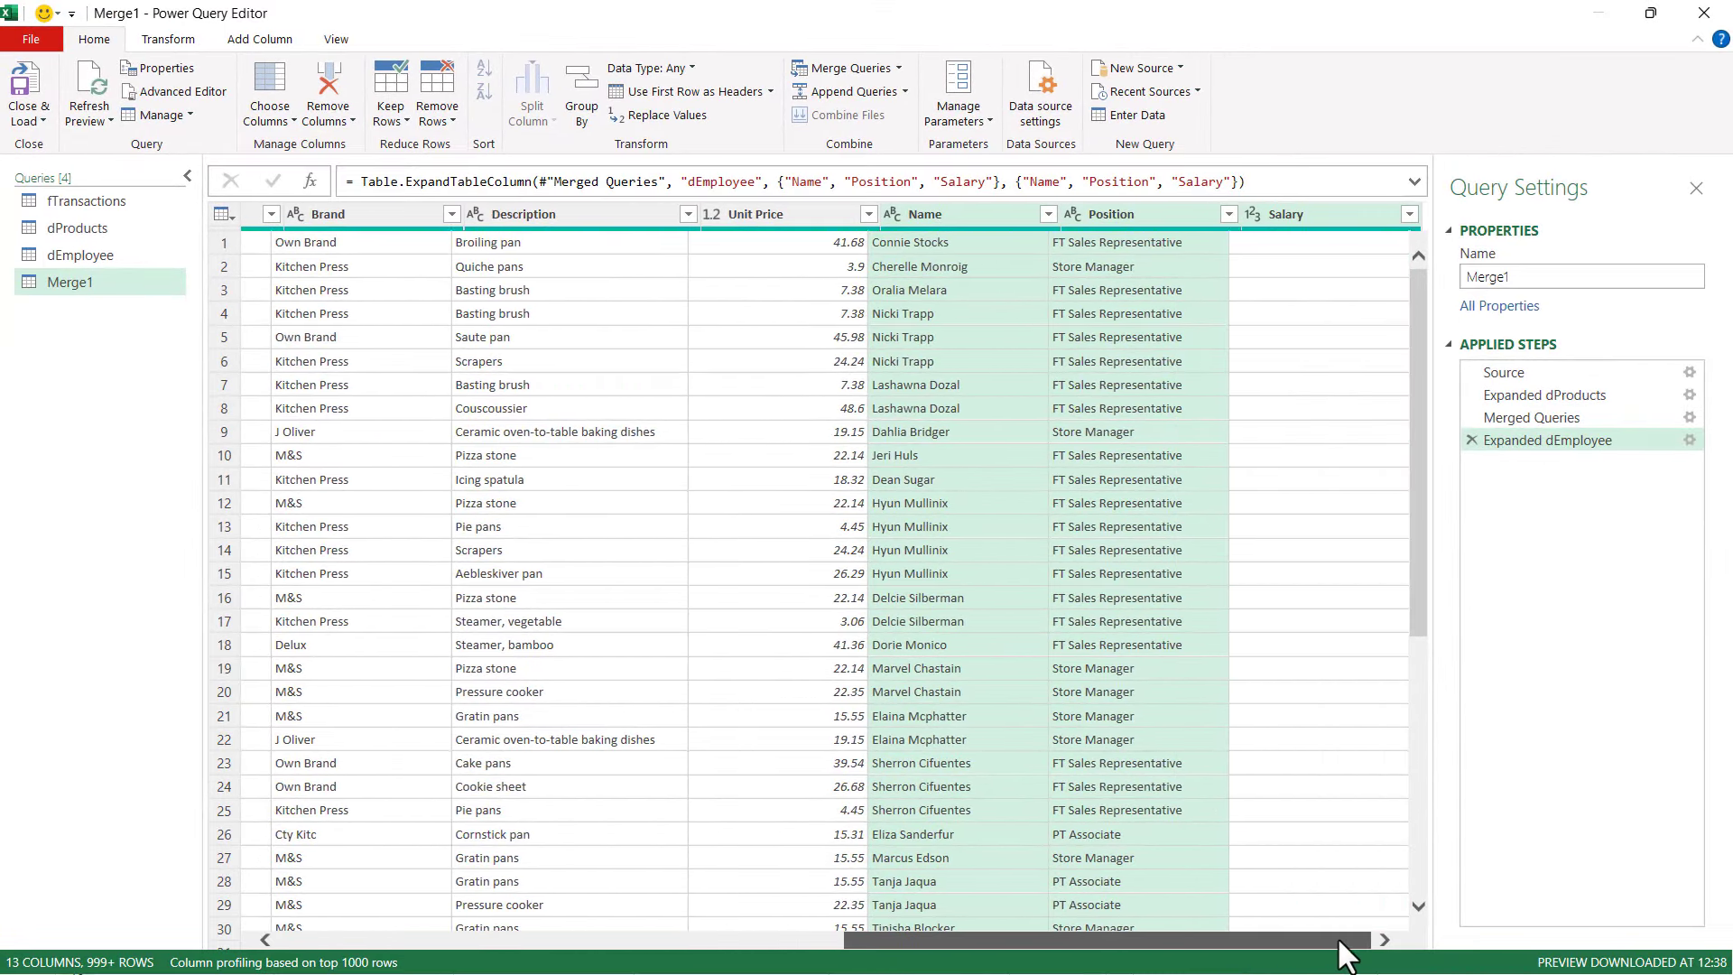
left_click_drag(1338, 938, 474, 258)
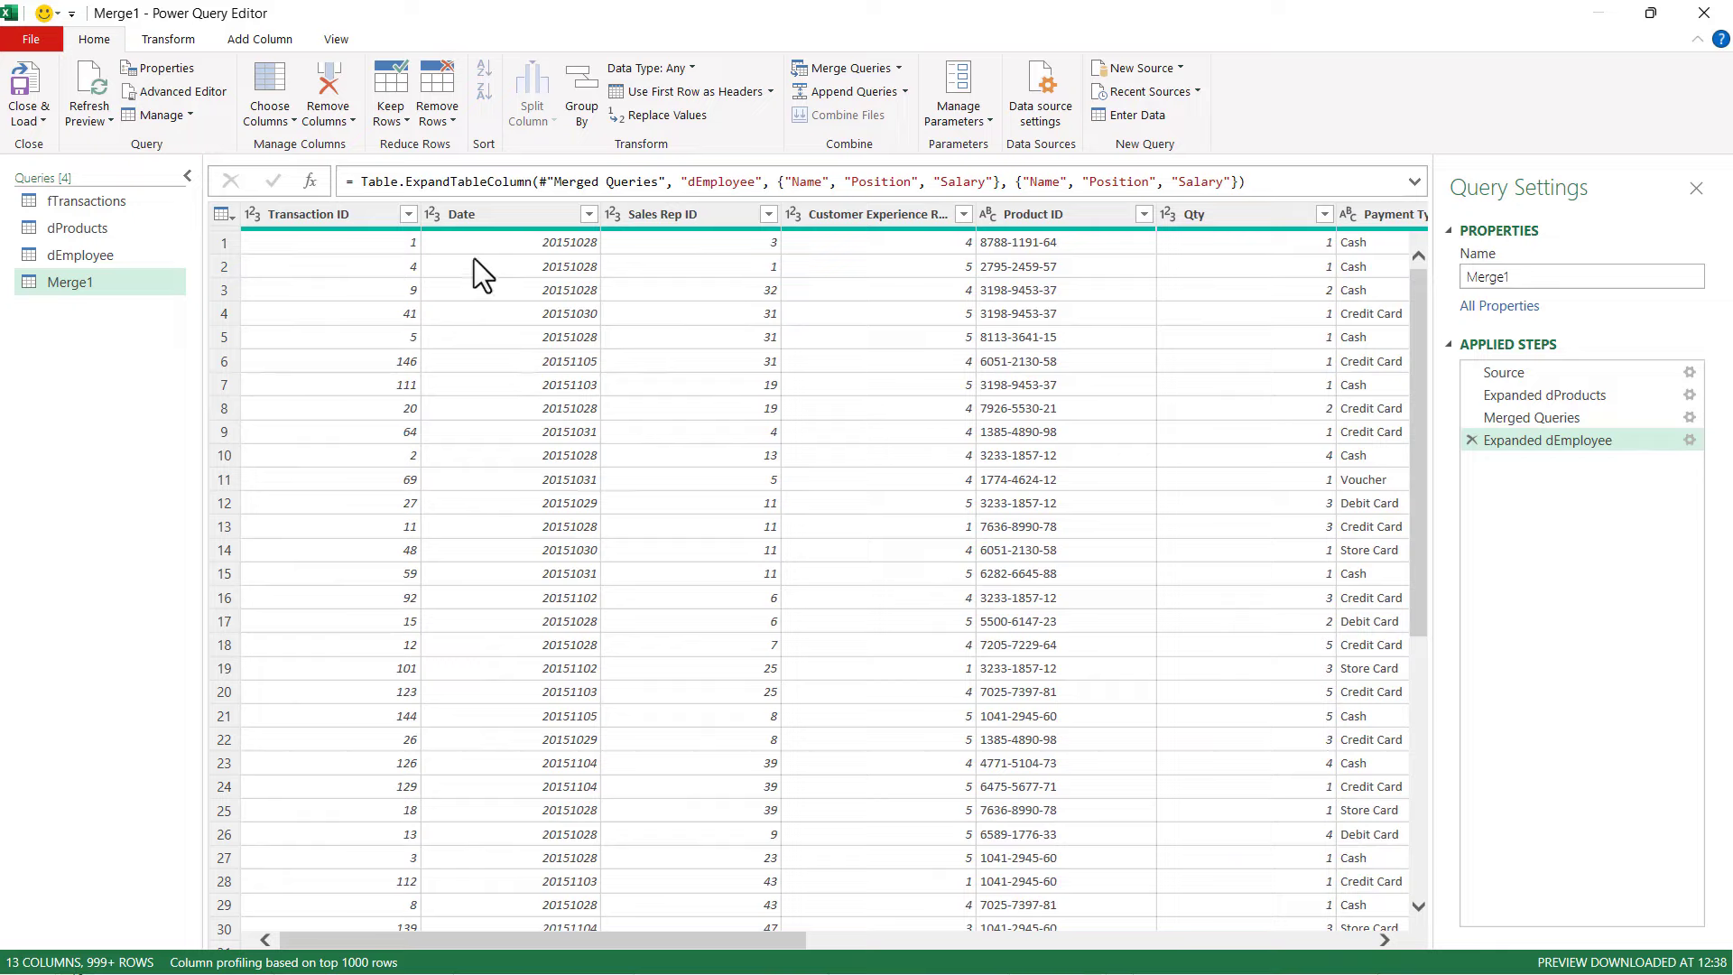
- Change the Date column to Text, then to Date as a new step, giving dates like 28/10/2015
left_click(397, 266)
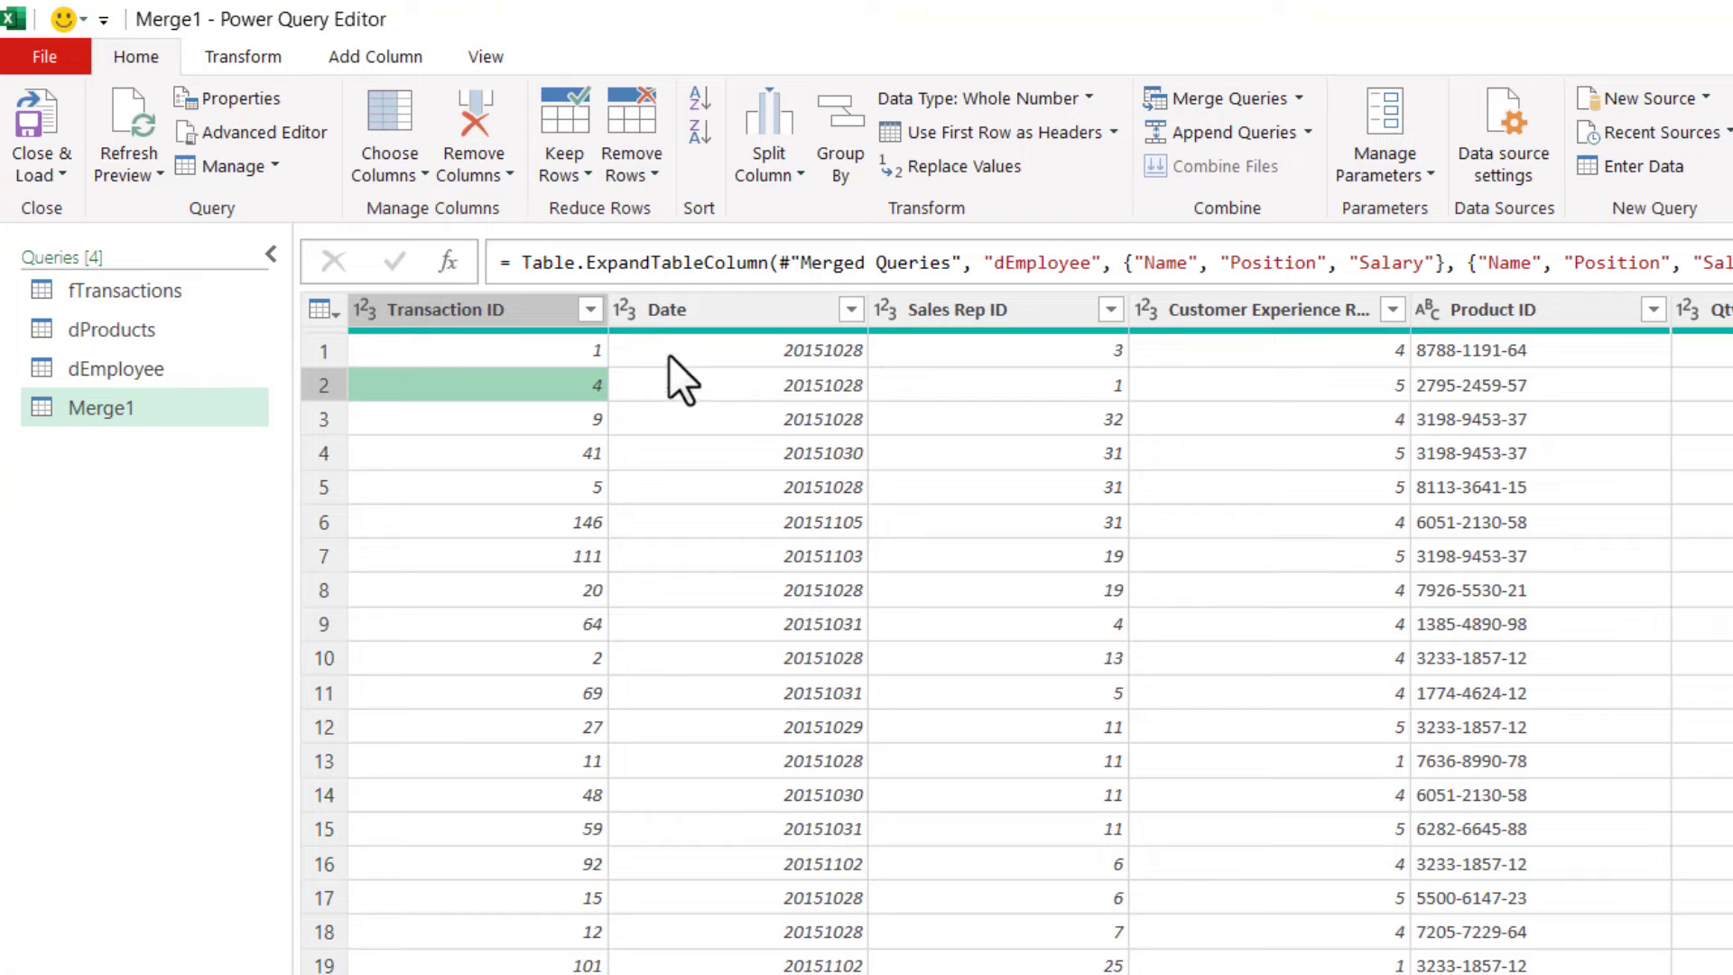
left_click(629, 311)
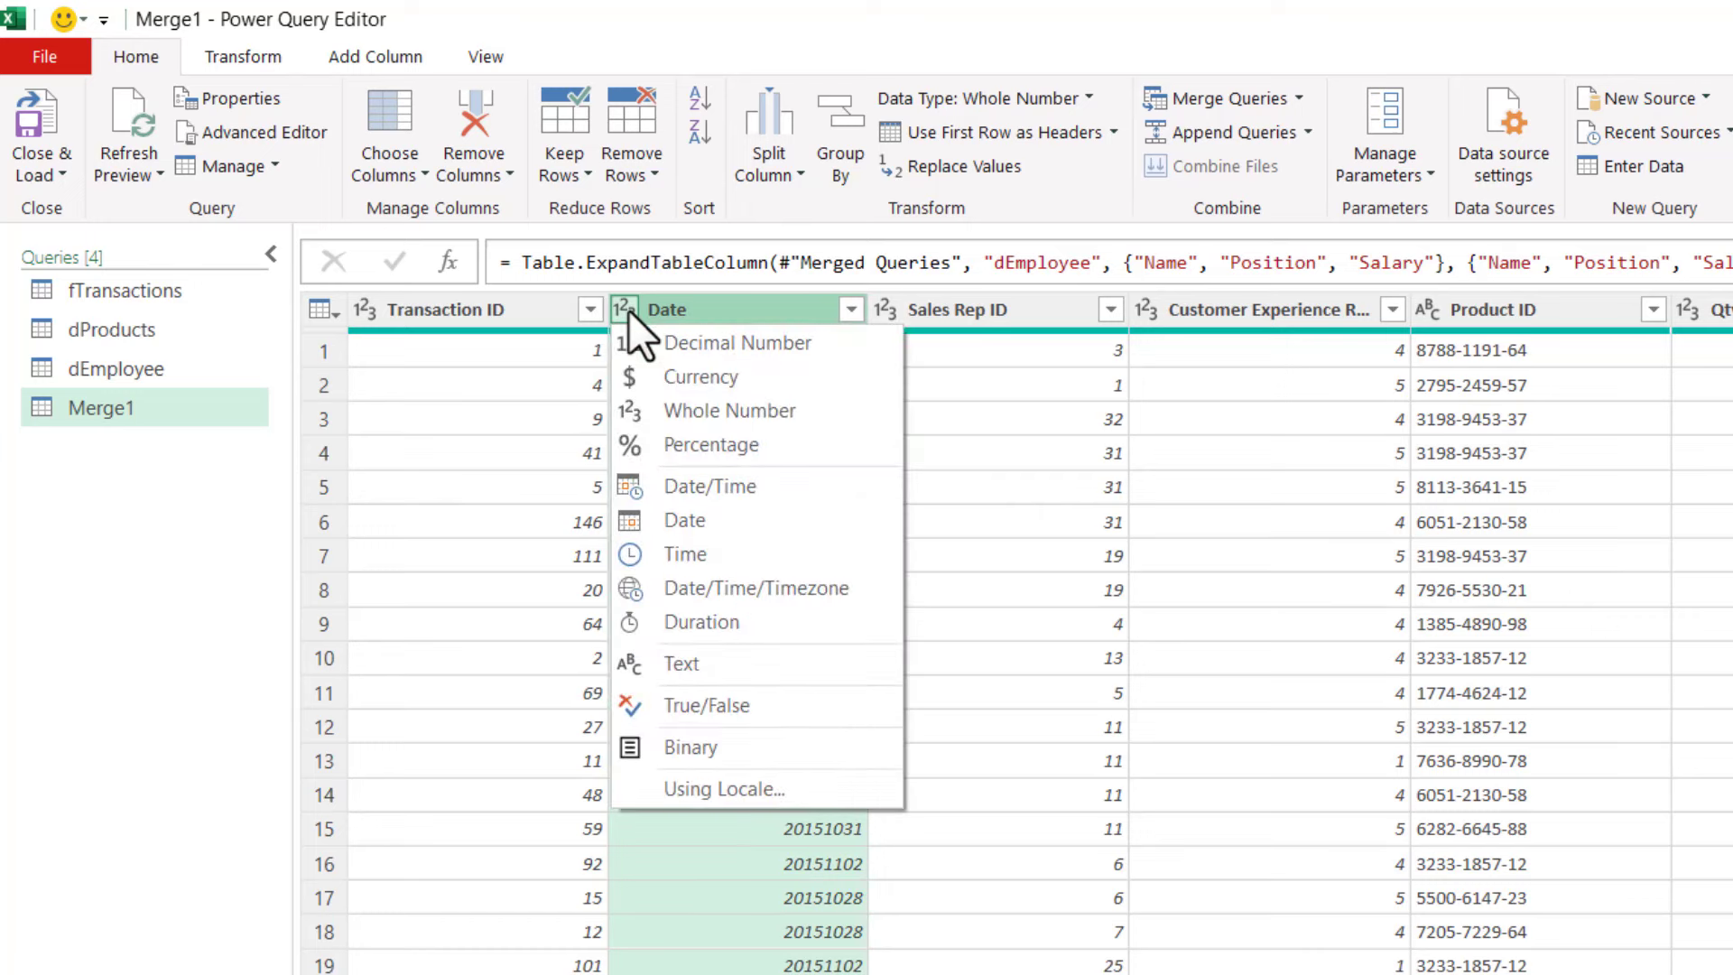
left_click(675, 670)
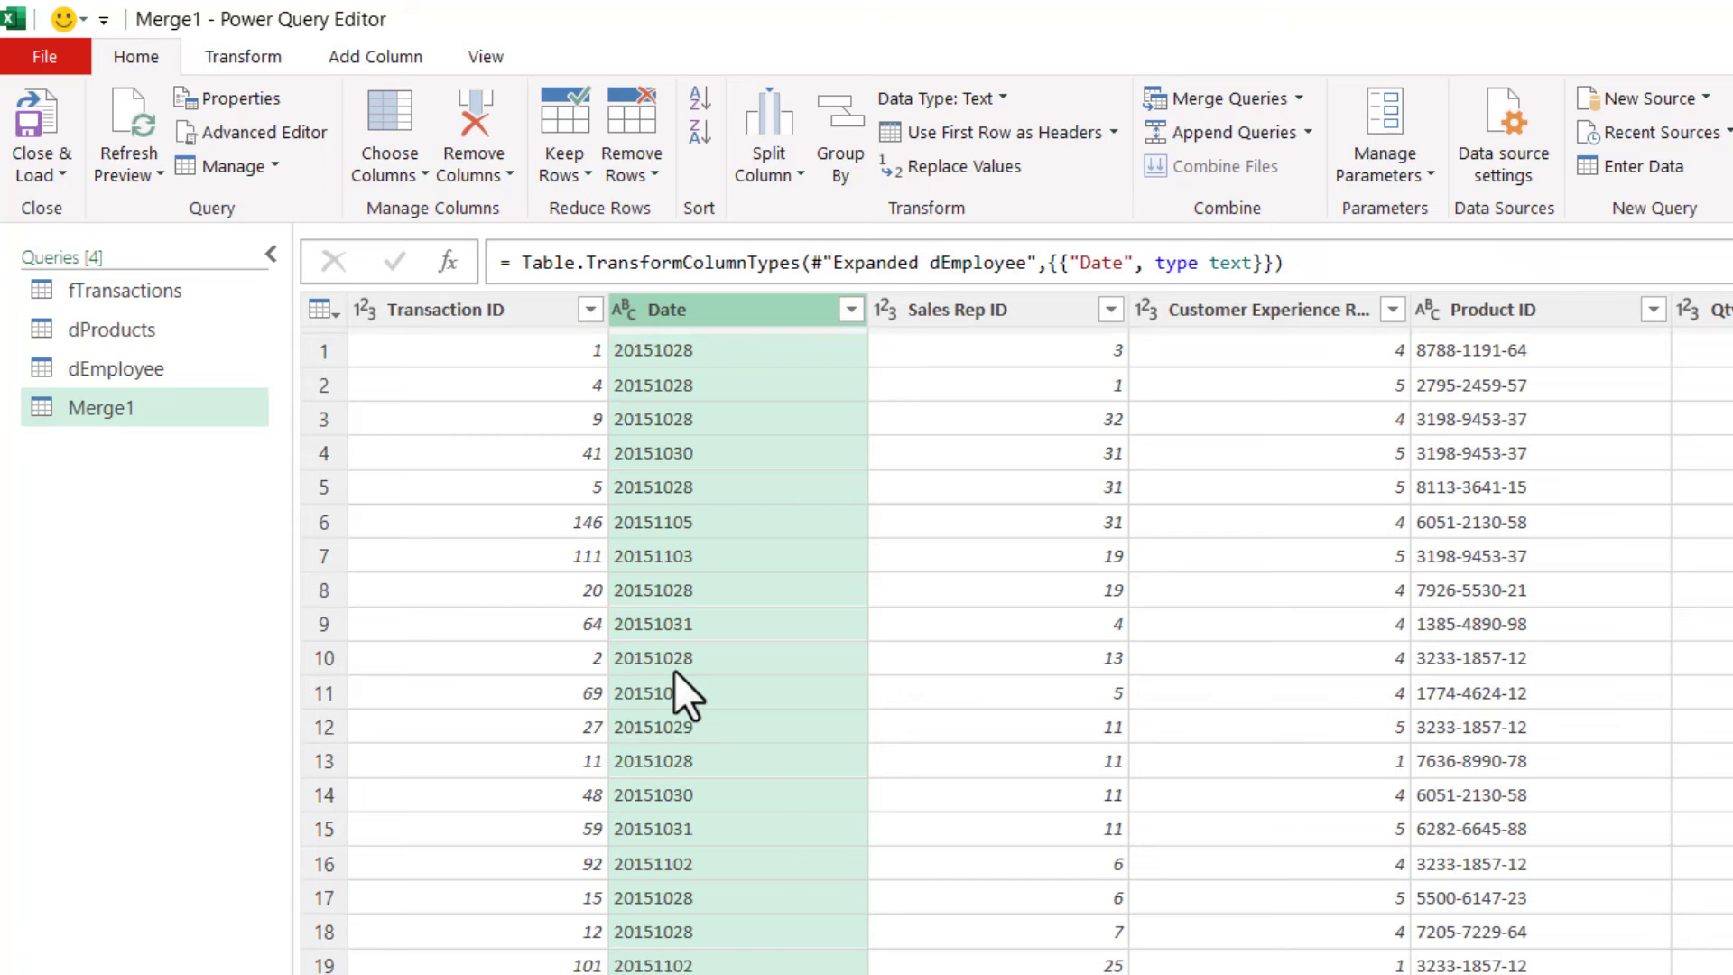
left_click(624, 309)
left_click(690, 516)
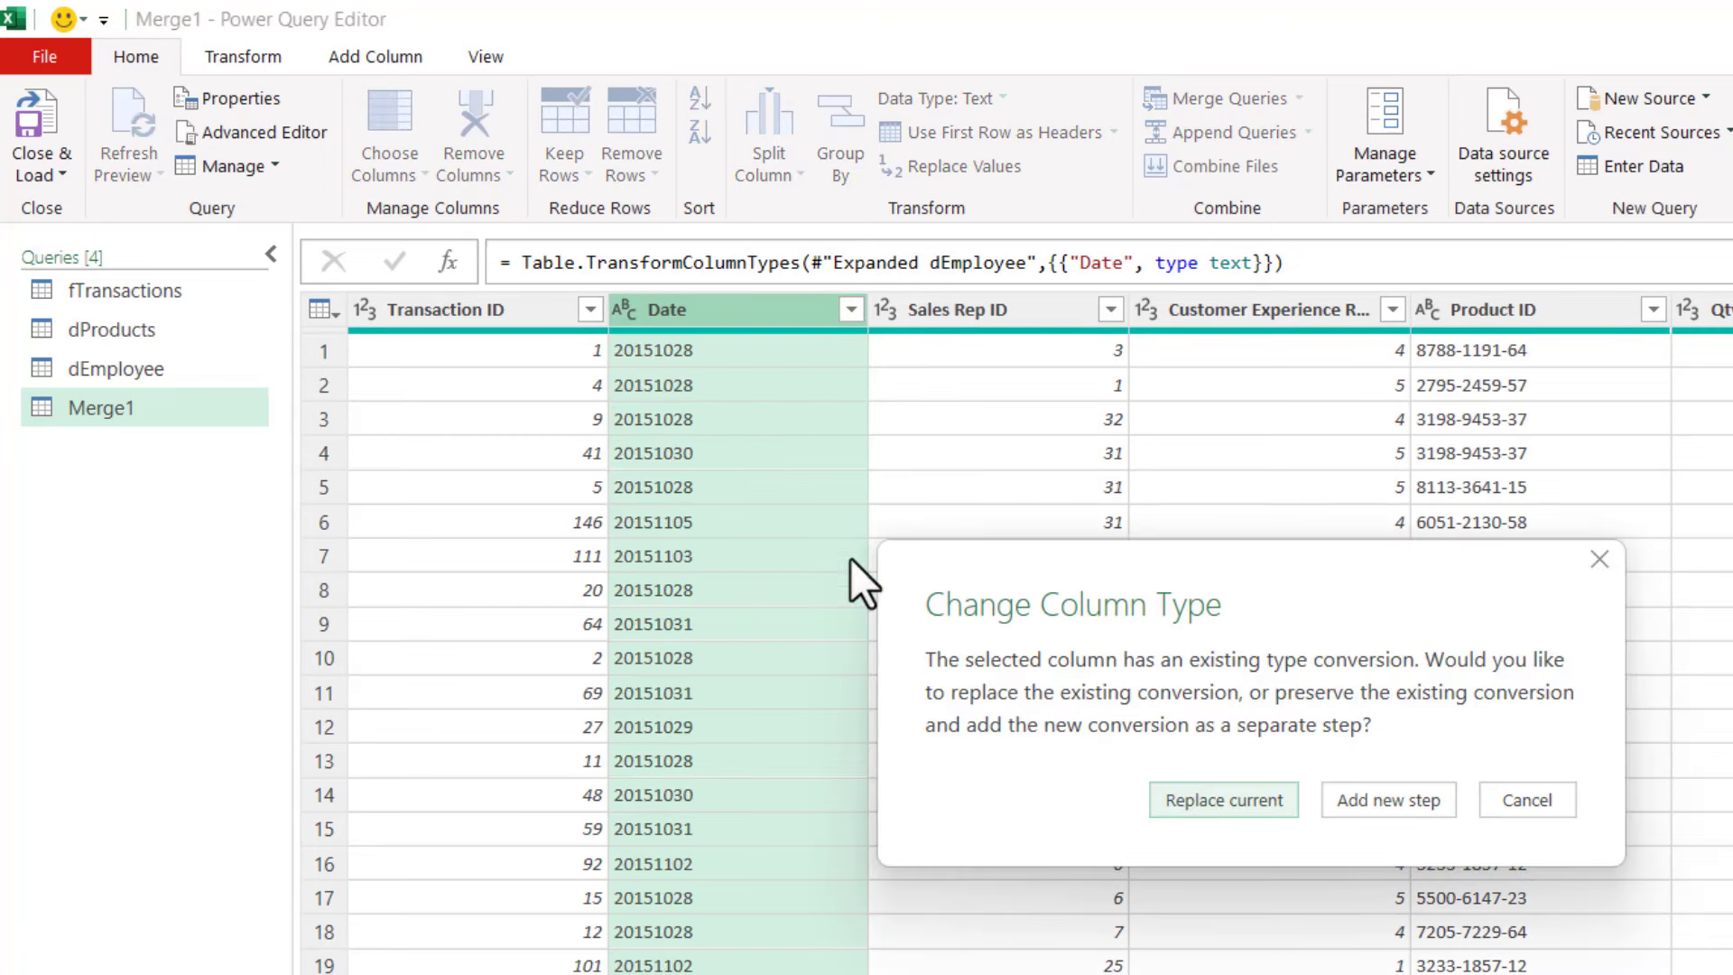
left_click(1346, 802)
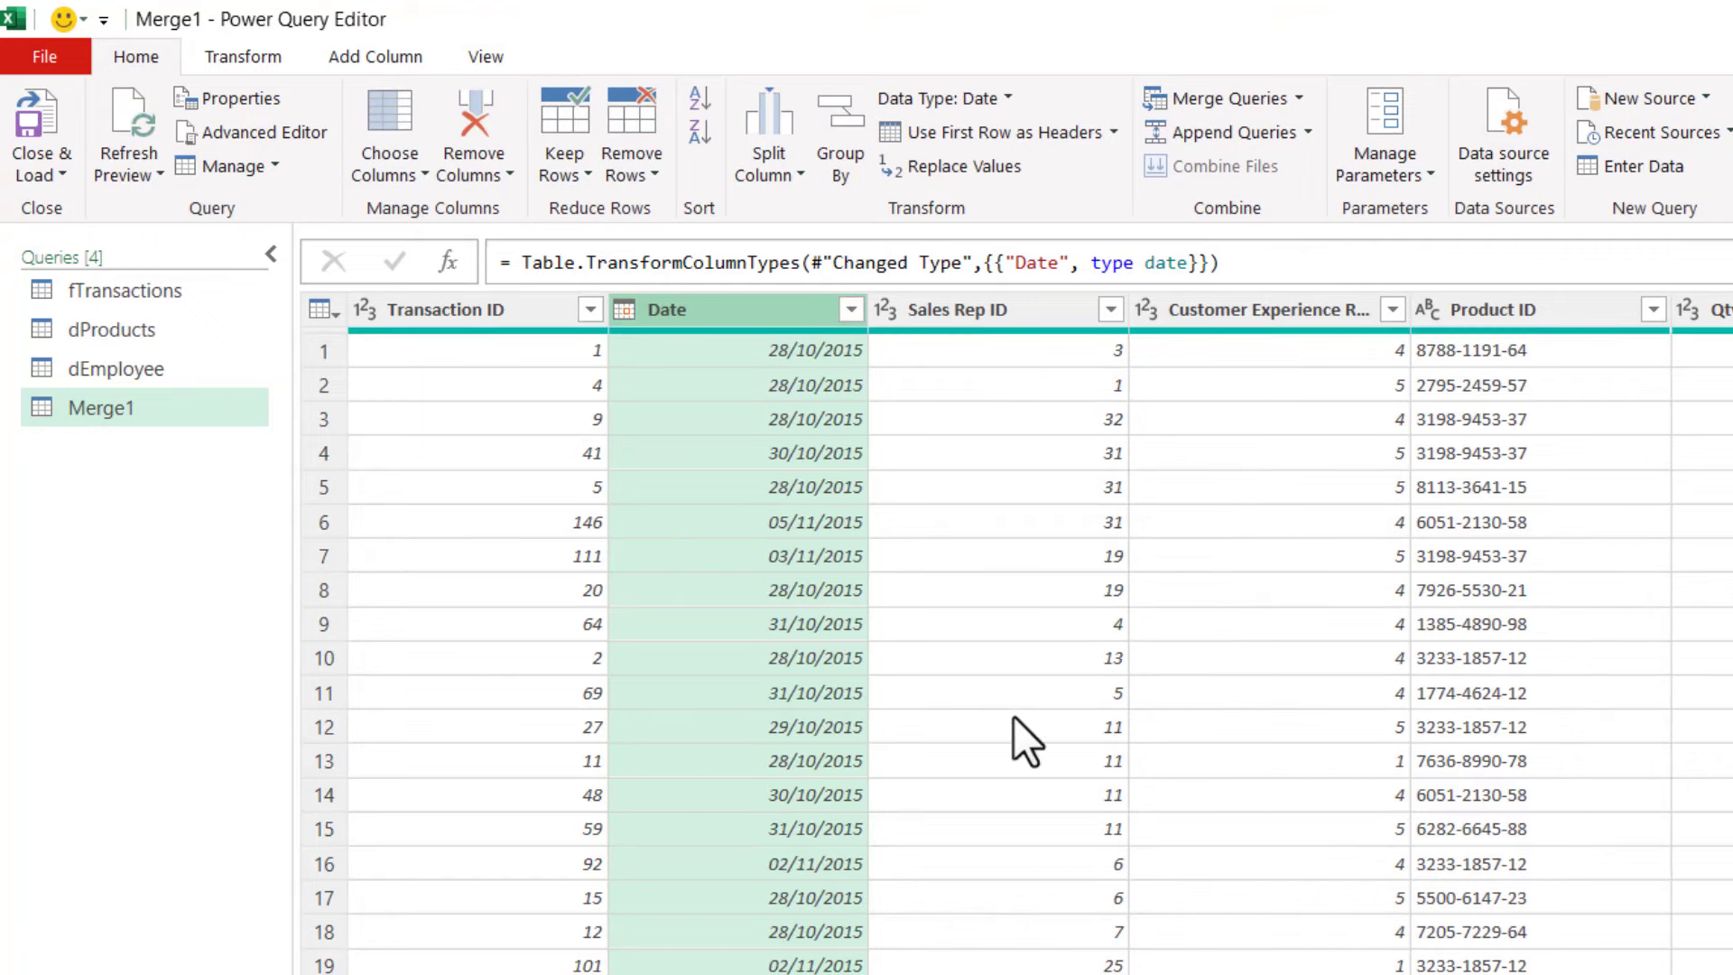
- Set the Unit Price and Salary column types to Currency
scroll(993, 632, "right", 5)
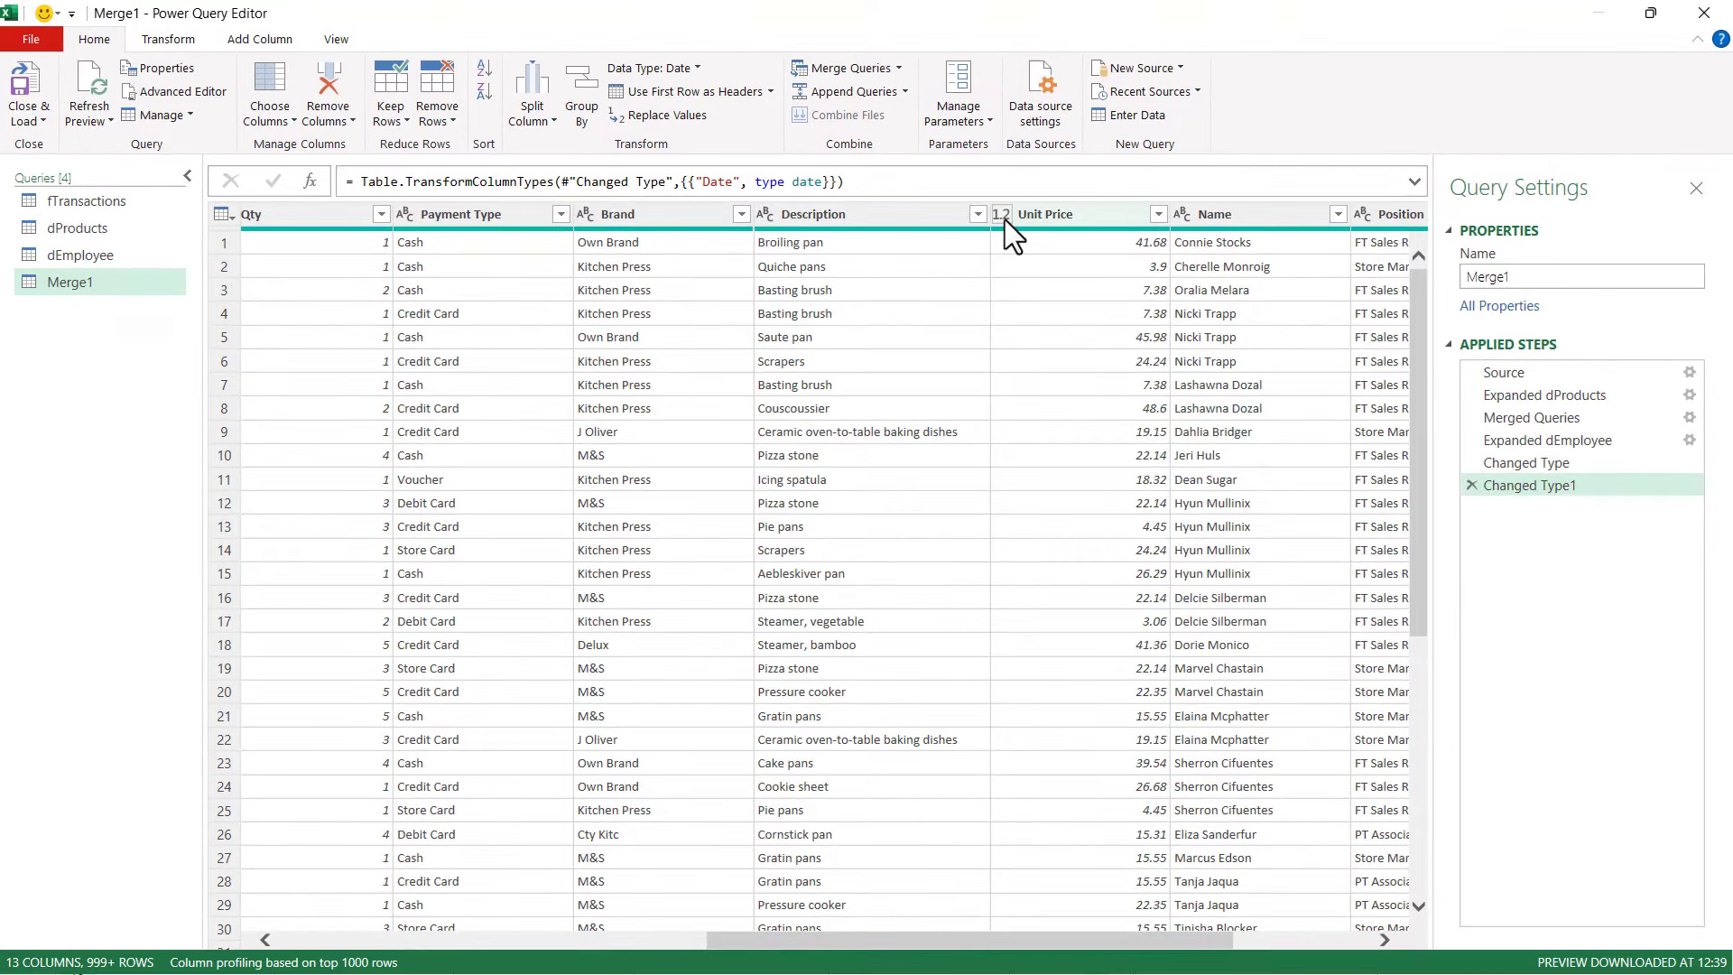
left_click(1005, 220)
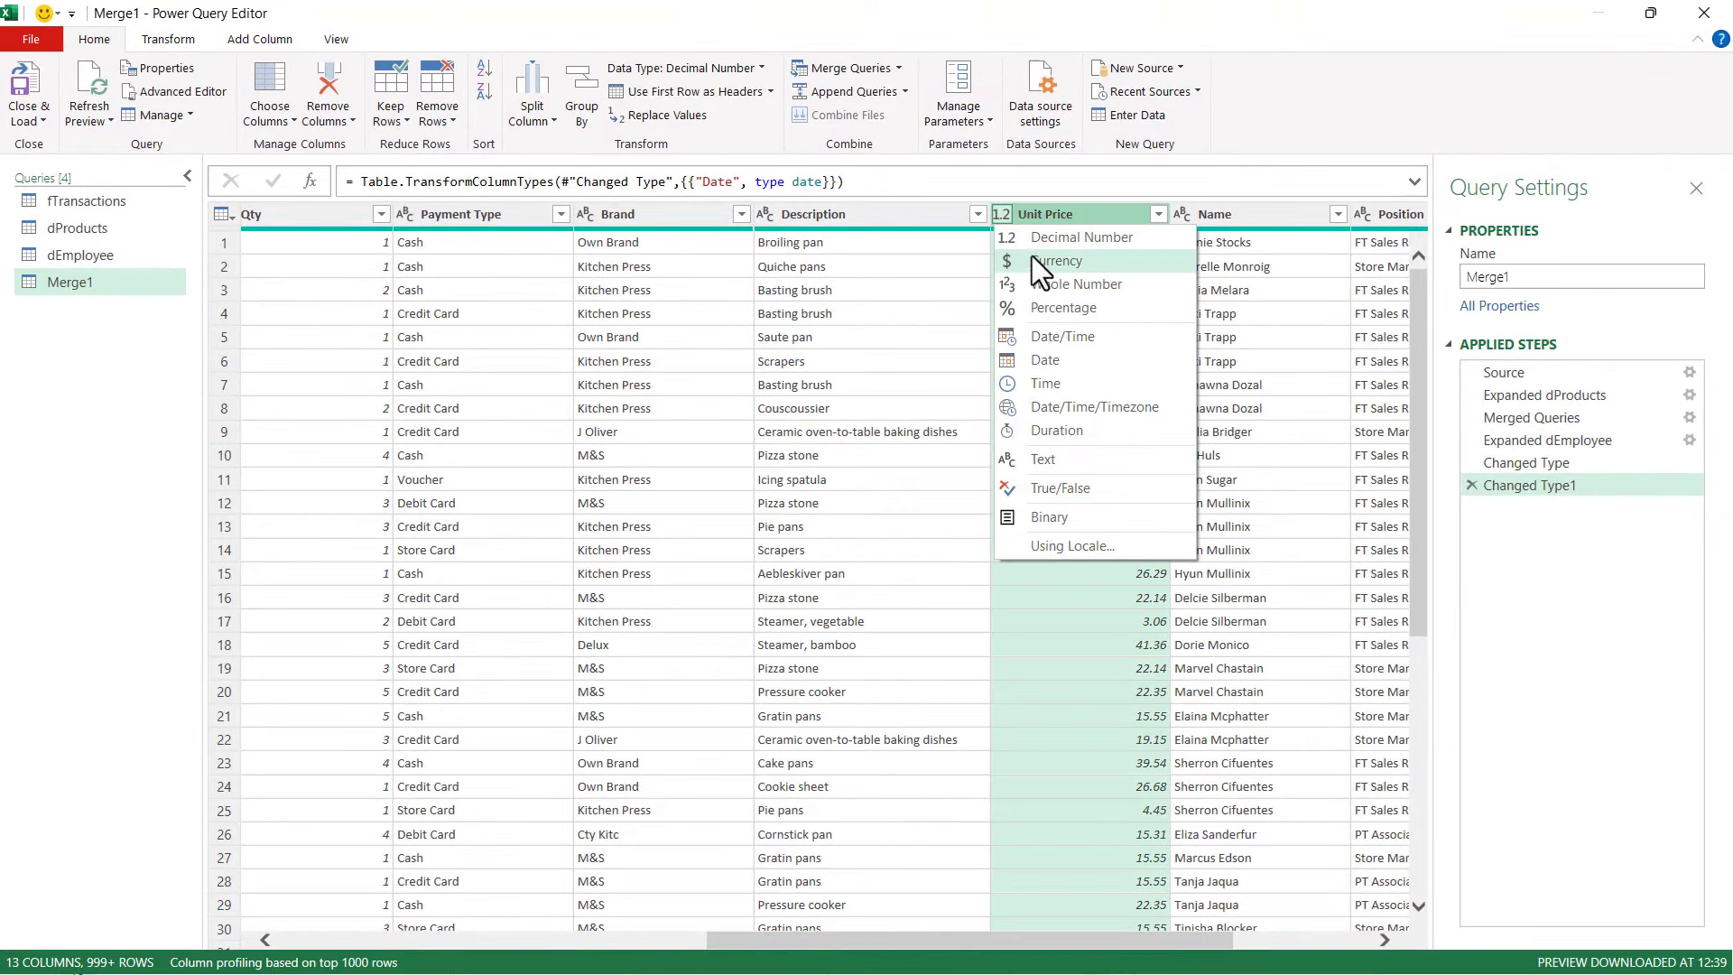
left_click(1033, 260)
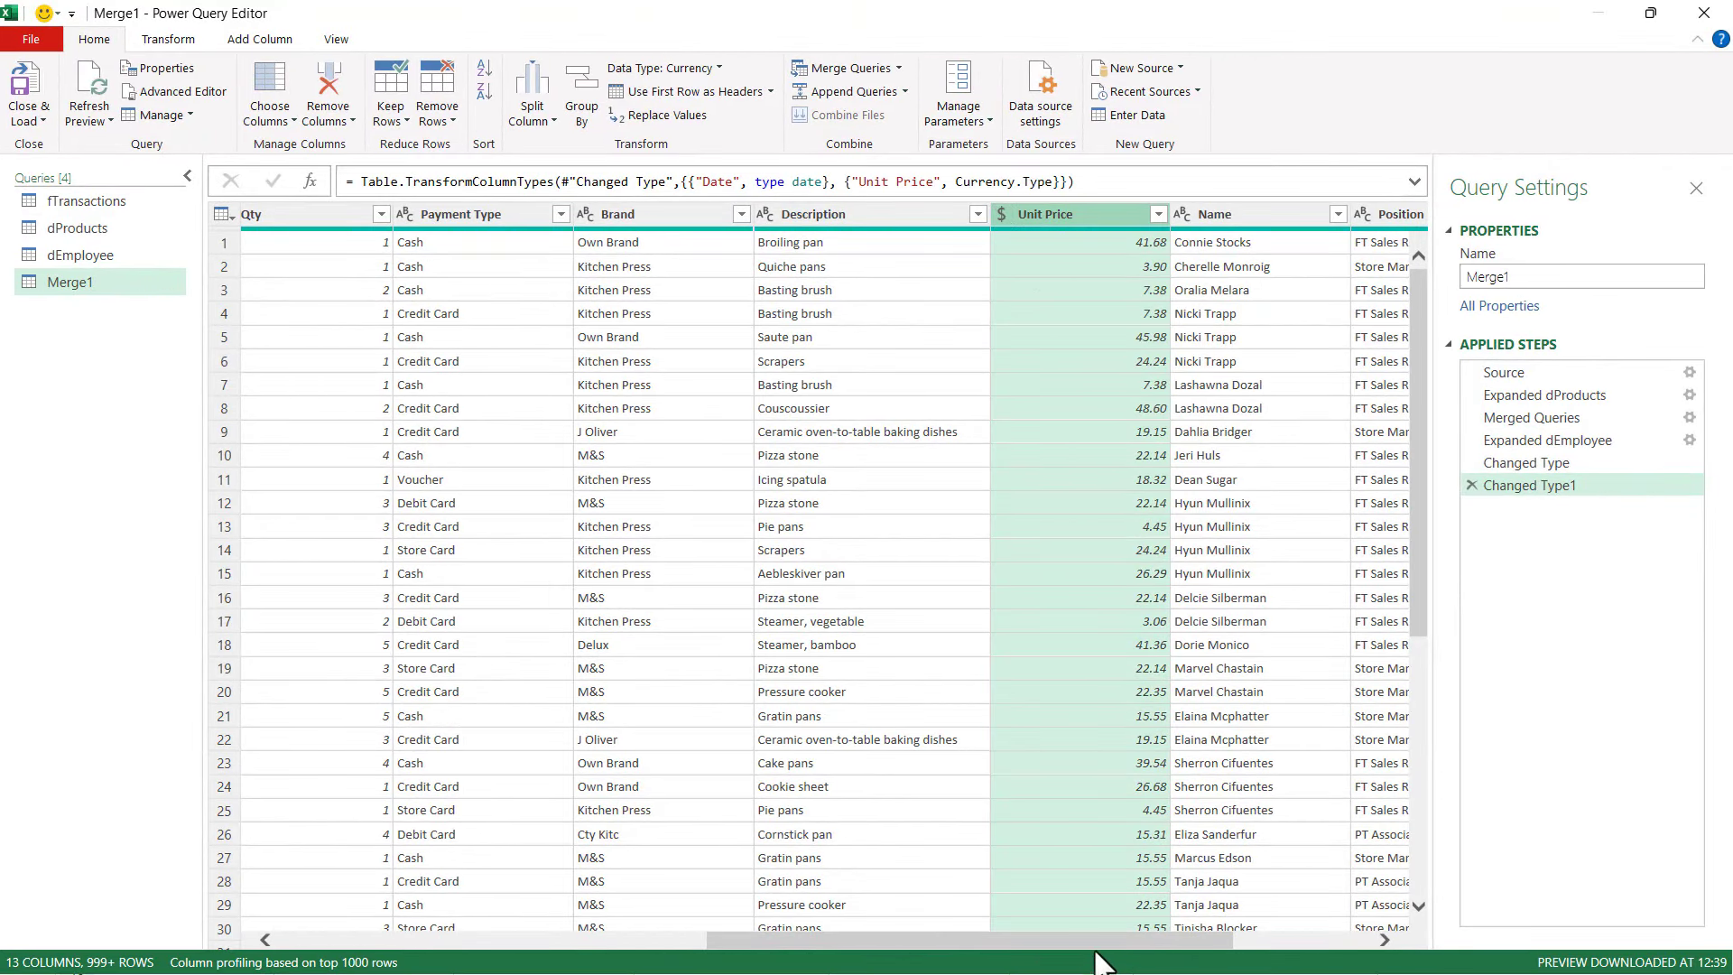
scroll(1102, 944, "right", 3)
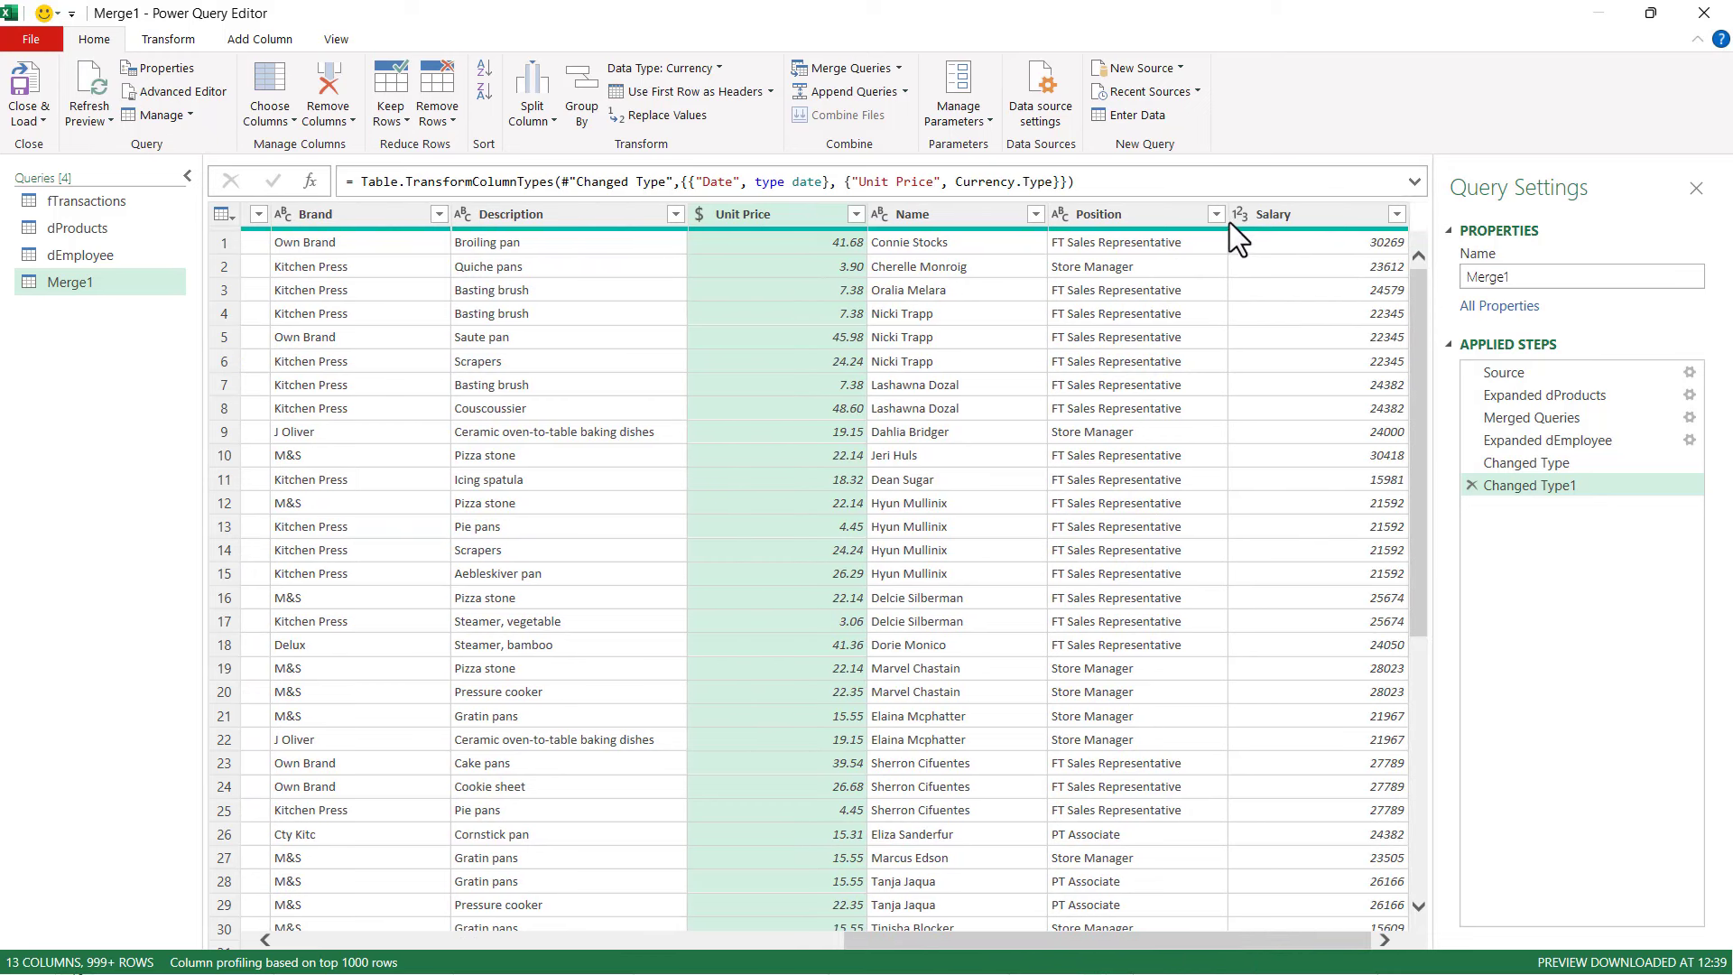
left_click(1243, 215)
left_click(1271, 263)
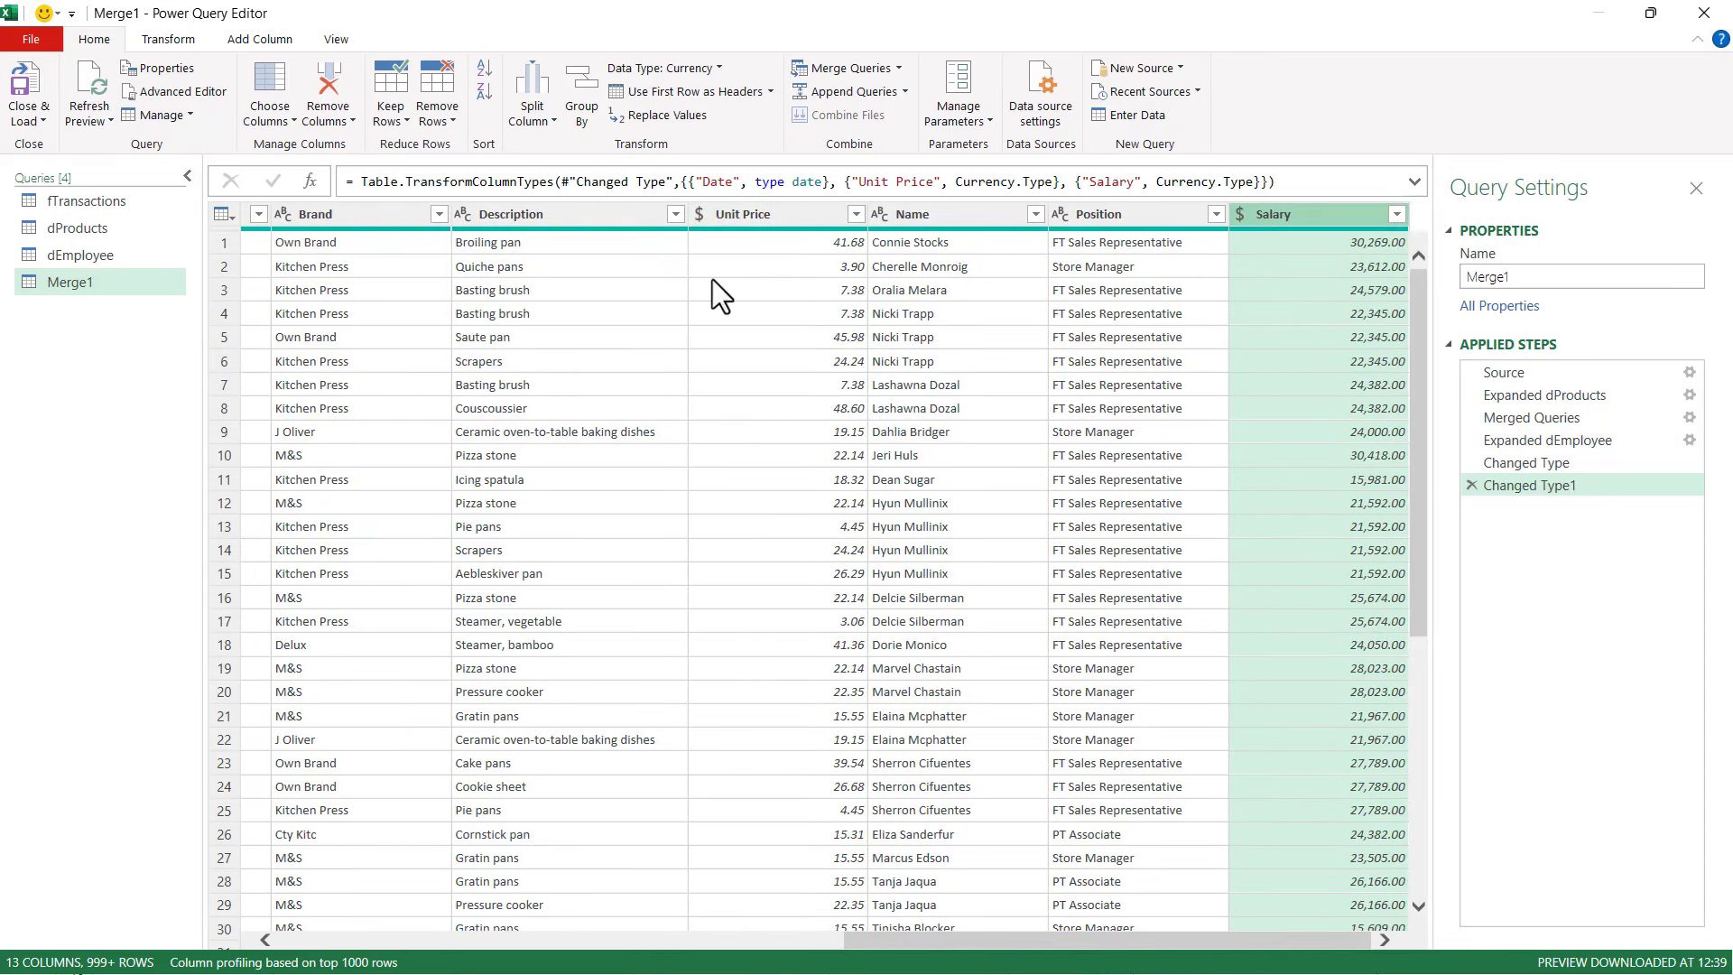
- Name the query 'All Data' and close and load it into Excel
left_click(1471, 276)
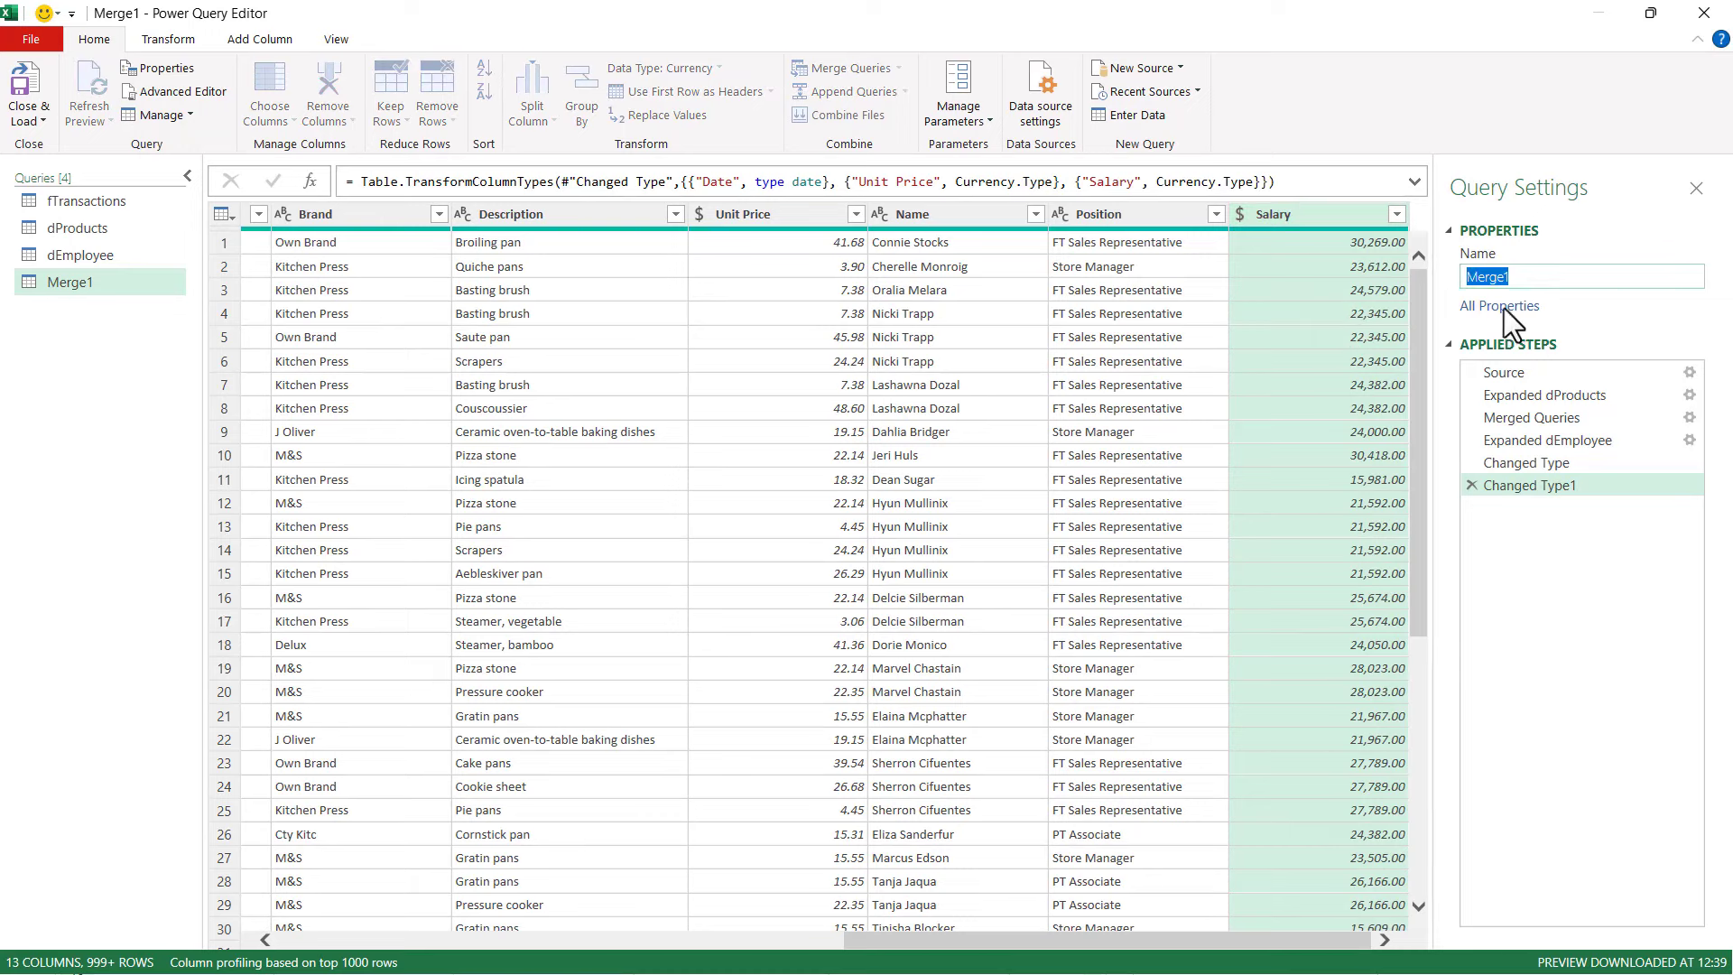
type("All Data")
left_click(36, 87)
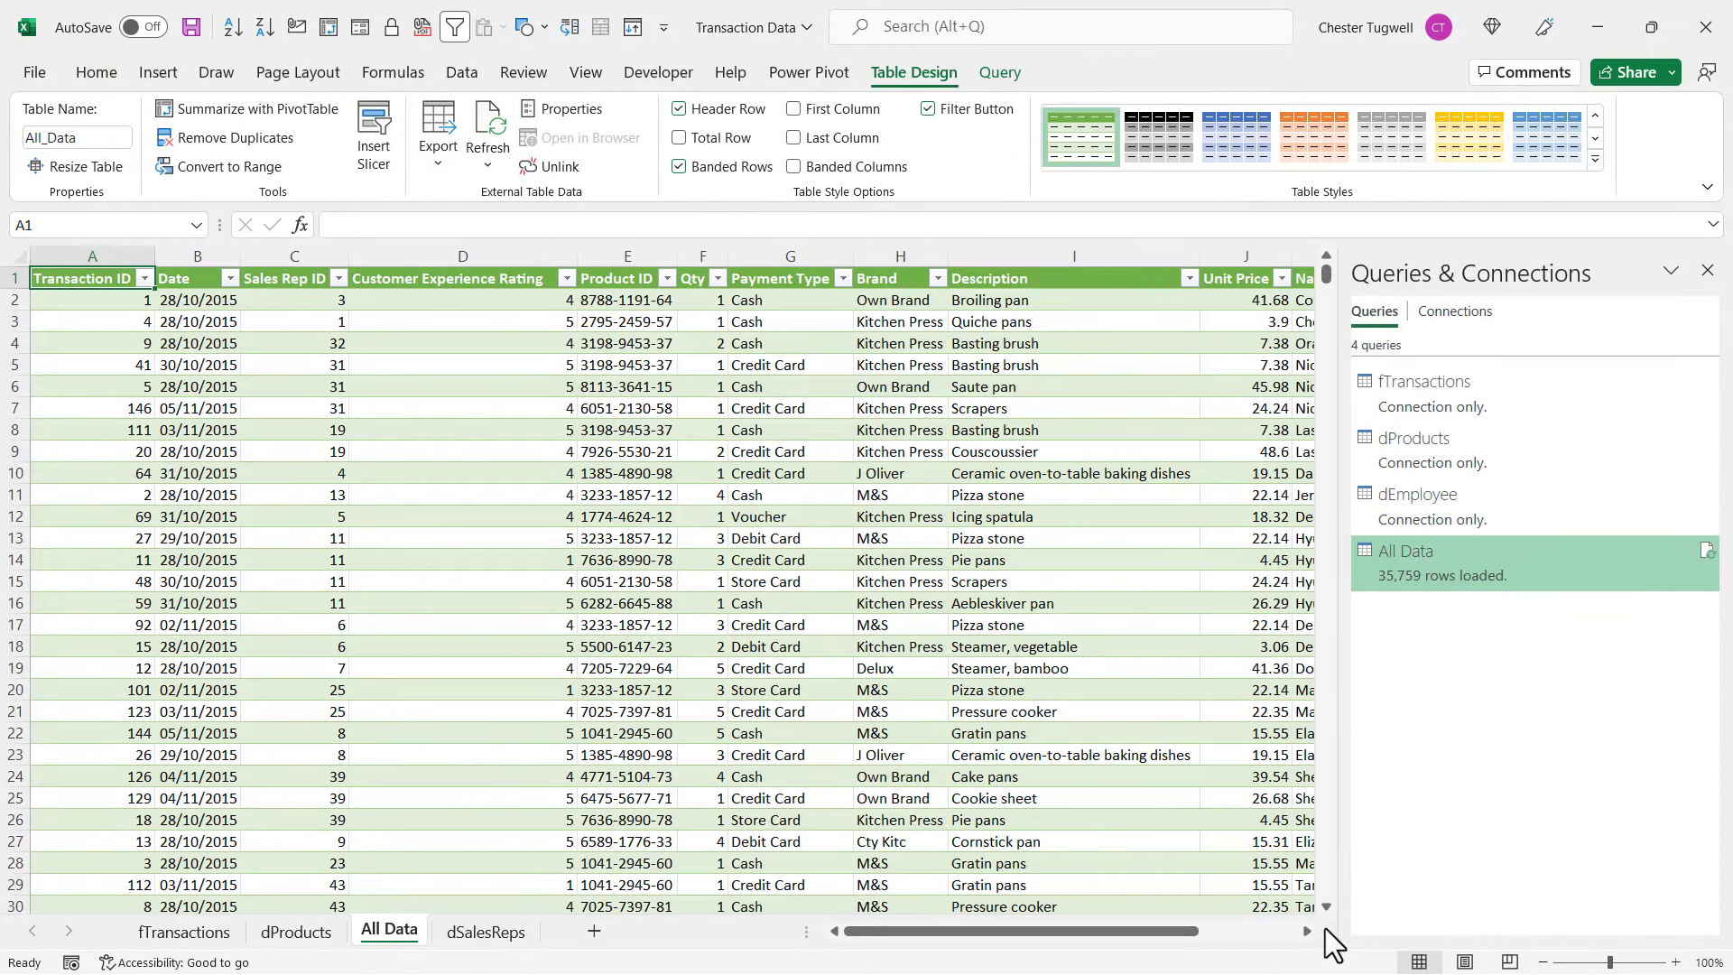
- Zoom the sheet out and autofit the Date column so full dates replace ####
left_click(1541, 964)
left_click(1541, 963)
left_click(1541, 963)
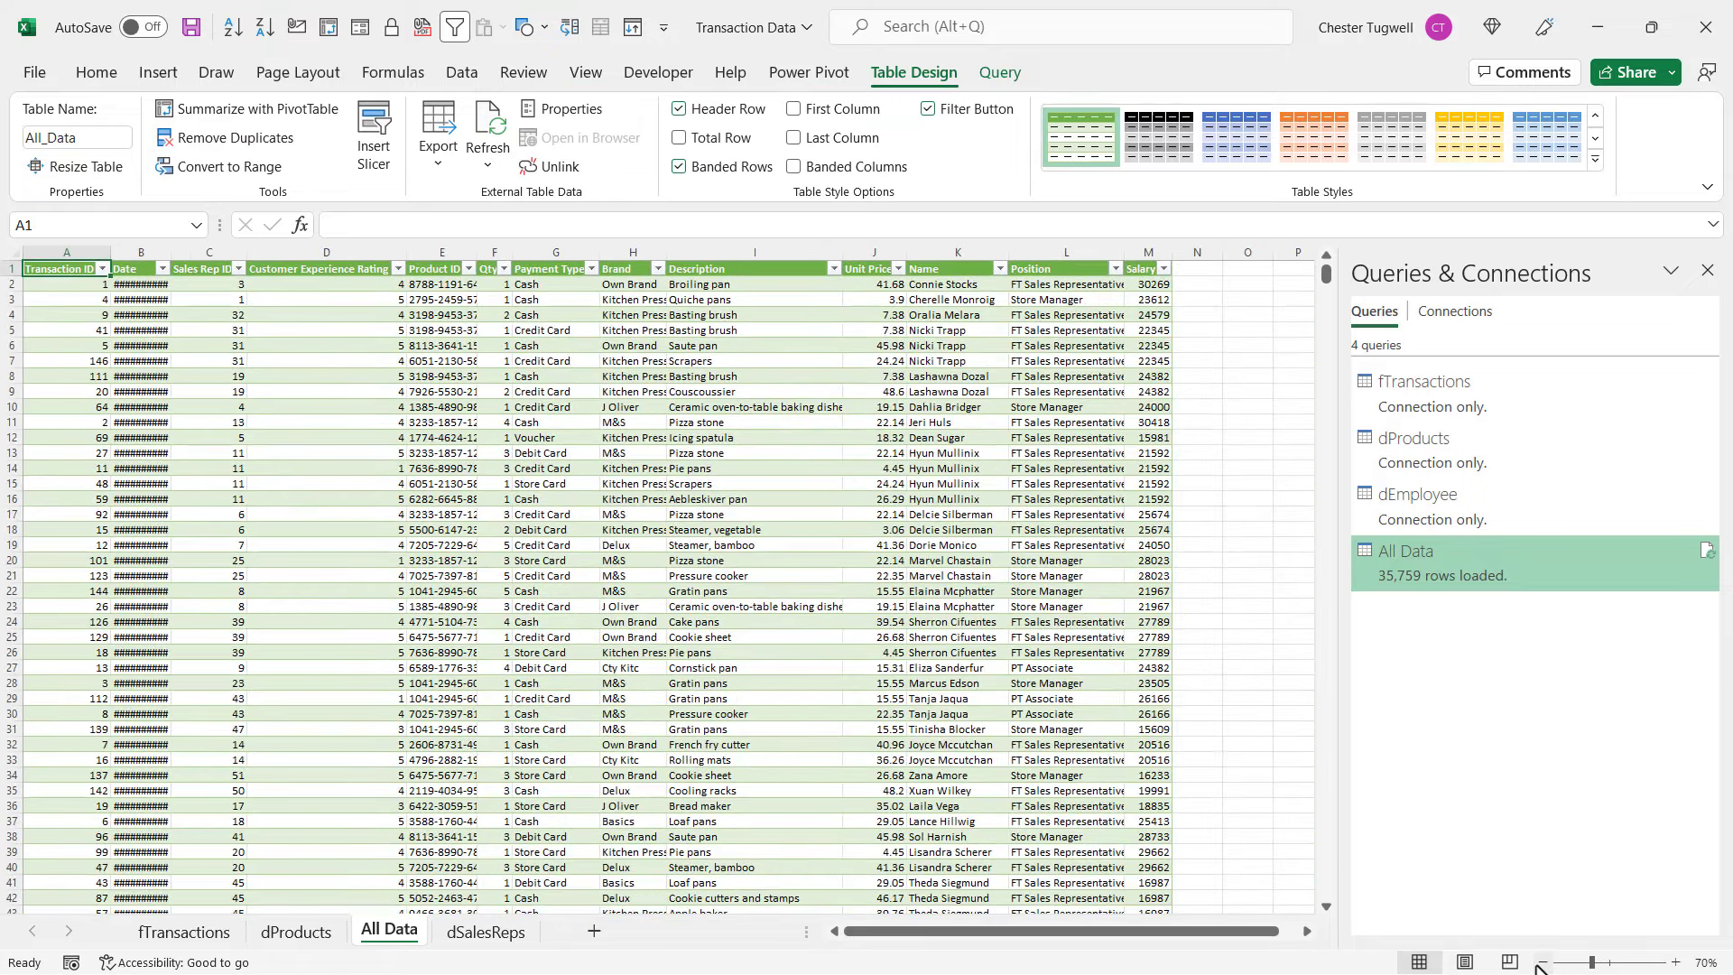
double_click(171, 252)
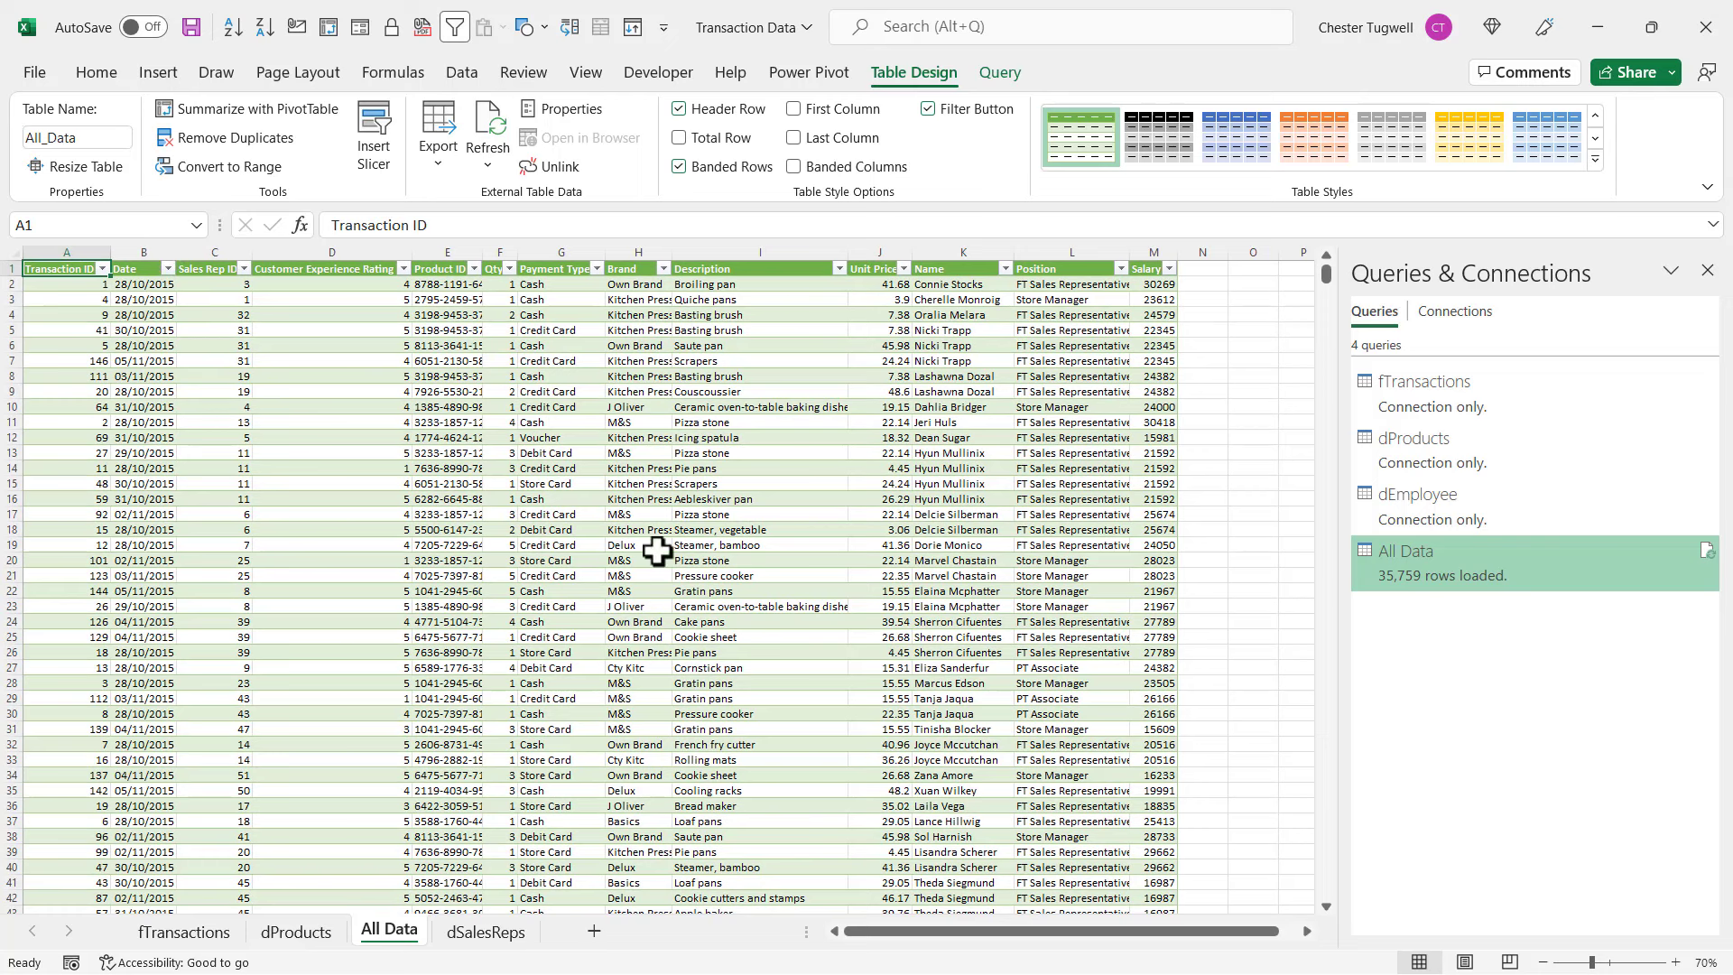